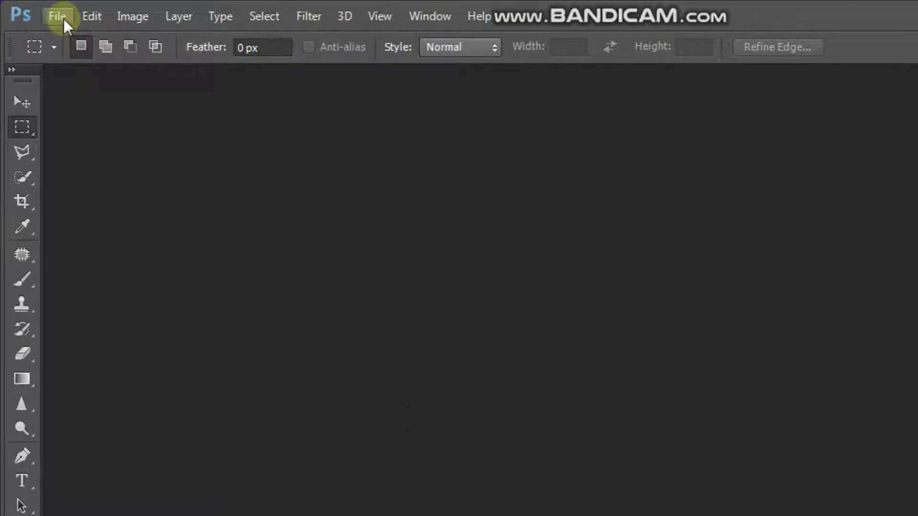
Open the original pier photo from the composite source images folder
left_click(181, 83)
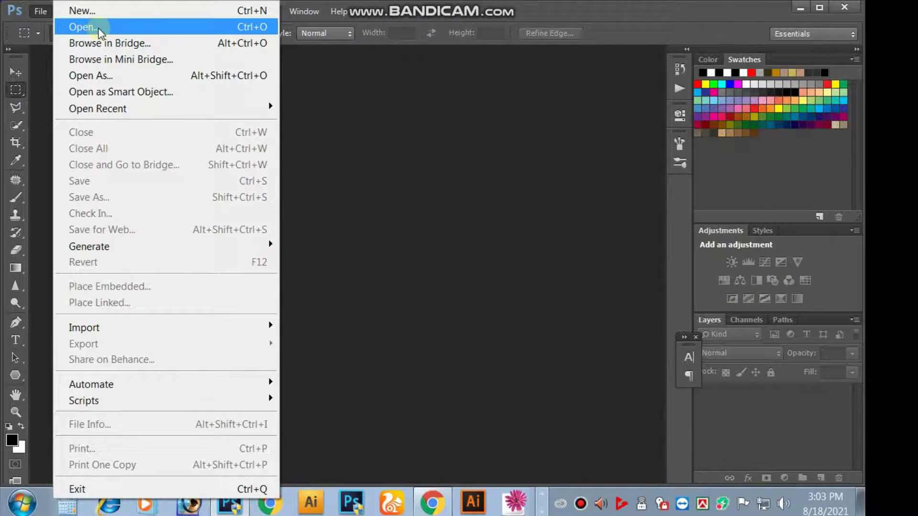
left_click(101, 29)
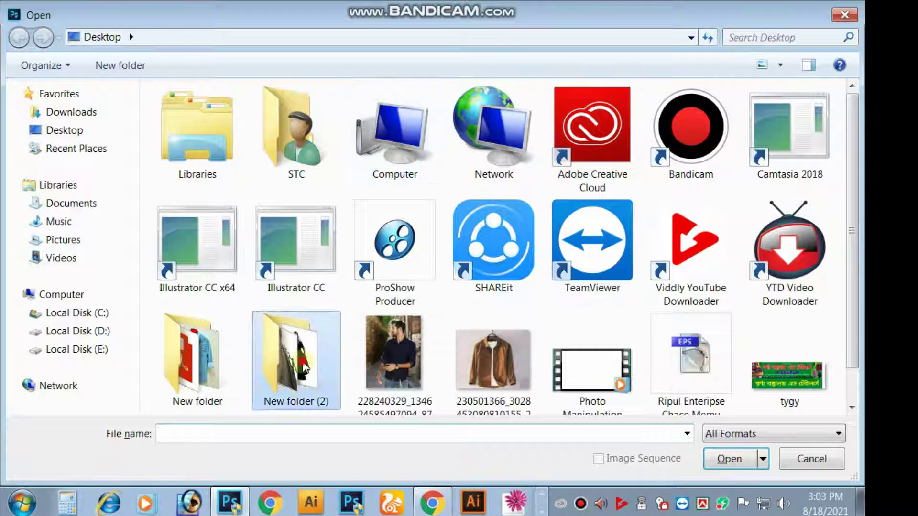
double_click(322, 351)
double_click(398, 177)
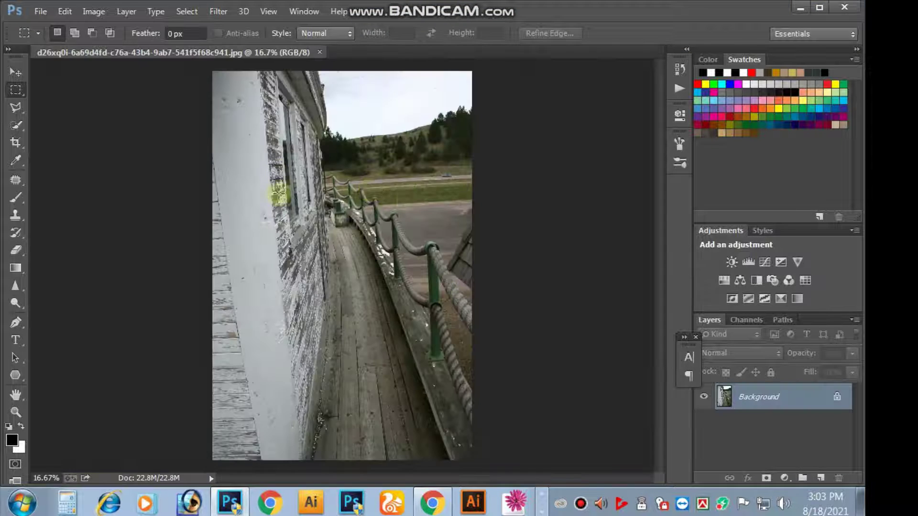
left_click(16, 71)
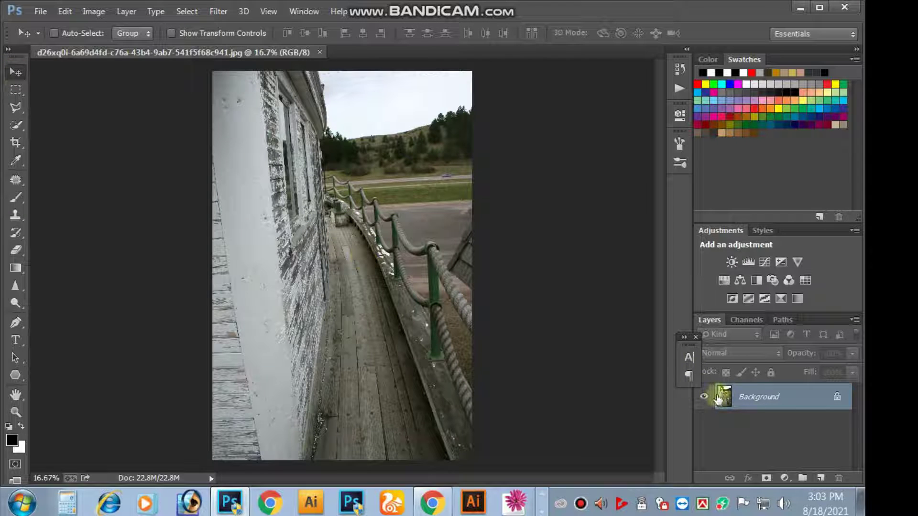
left_click_drag(718, 399, 375, 240)
Close the original pier photo and open the cut-out pier PSD, zoomed out to fit
key("ctrl+w")
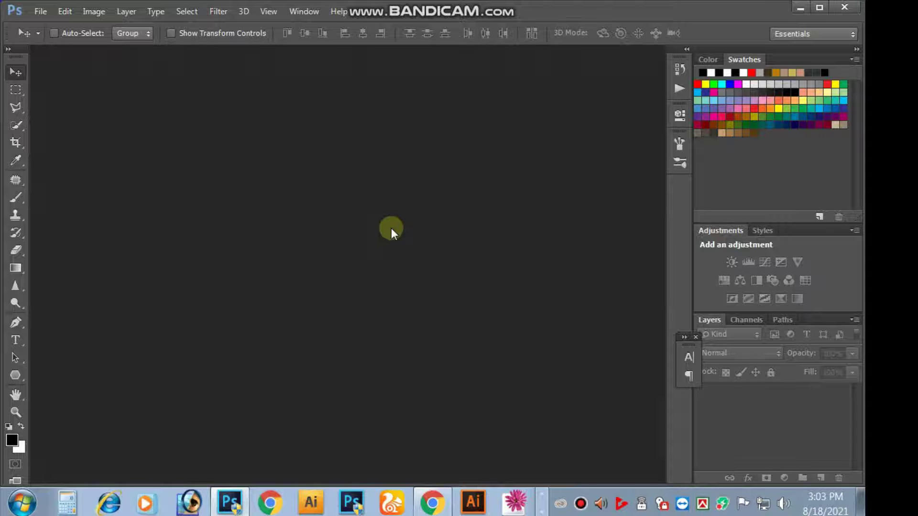
double_click(392, 228)
left_click(484, 158)
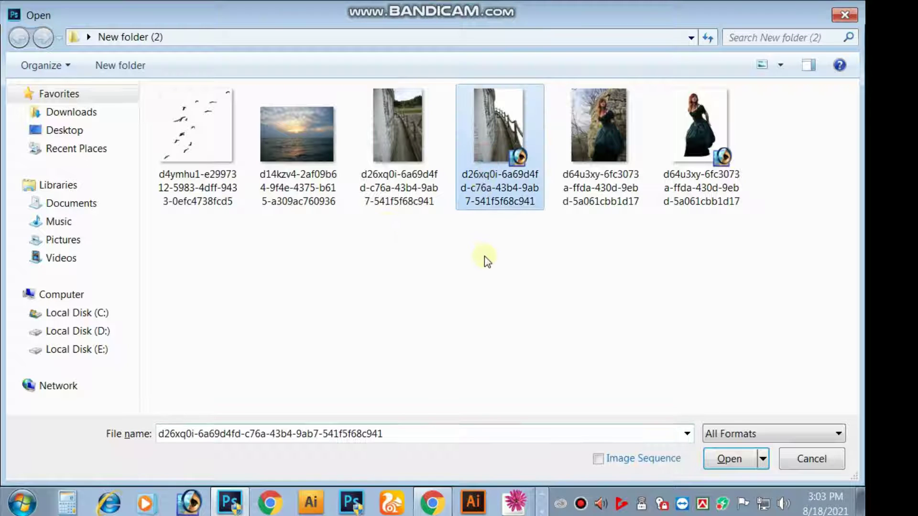
key("Return")
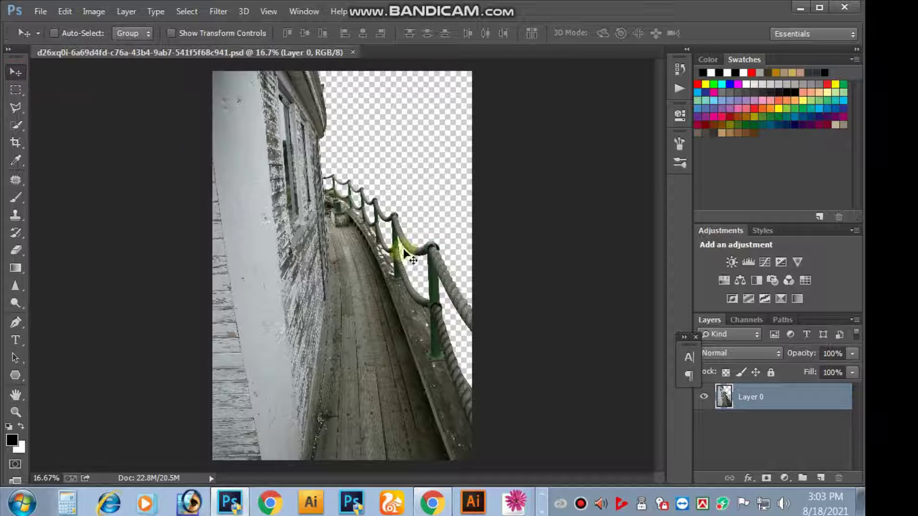
key("ctrl+minus")
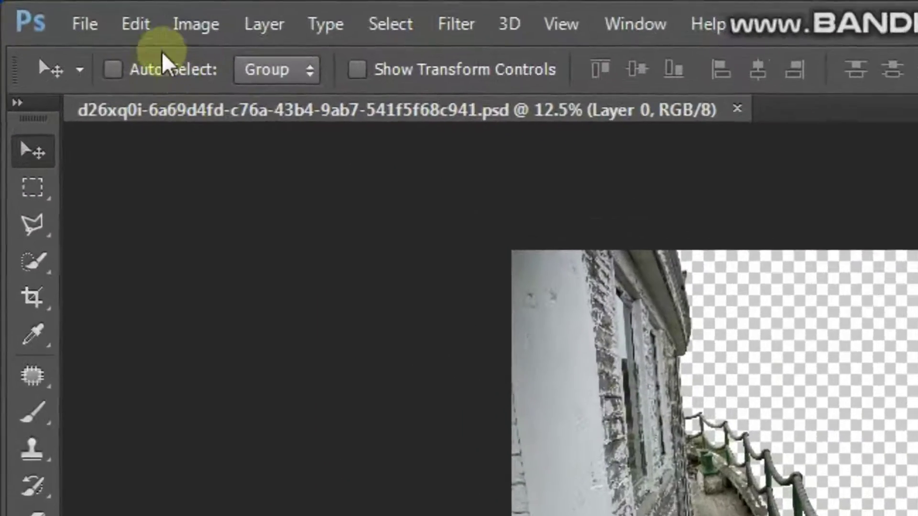
Free-transform the pier layer: rotate about -3°, shift it up-left, enlarge slightly, and commit
left_click(138, 28)
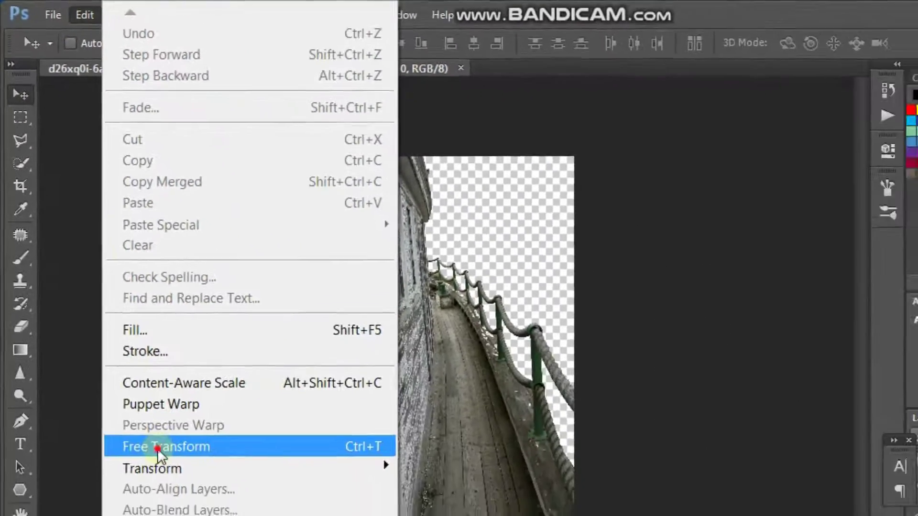
left_click(158, 451)
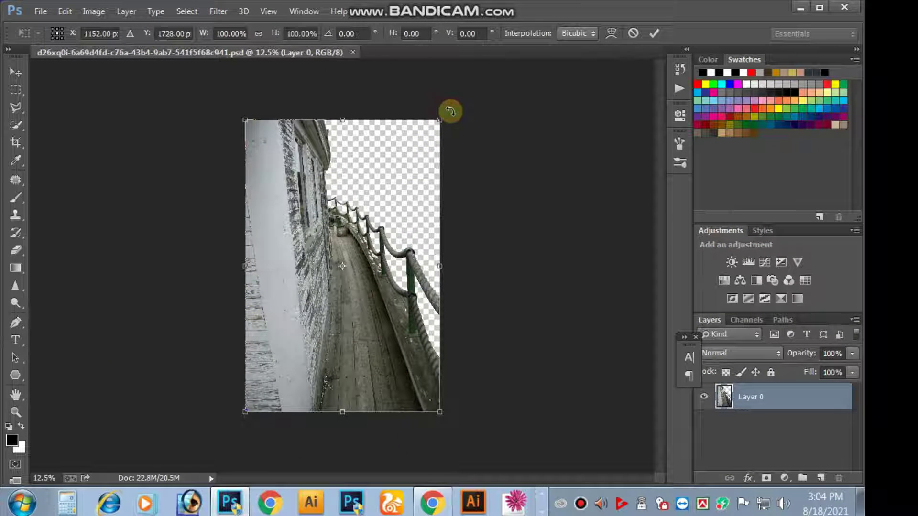
left_click_drag(450, 111, 443, 103)
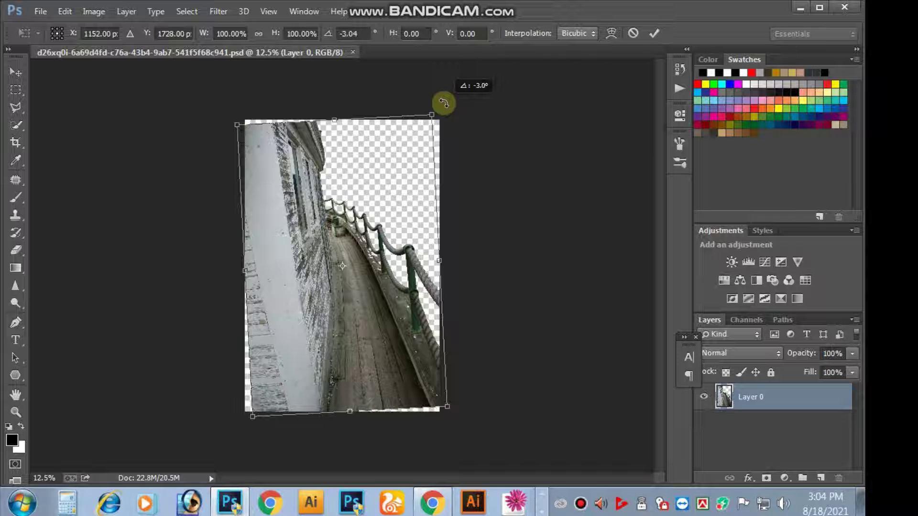
left_click(301, 170)
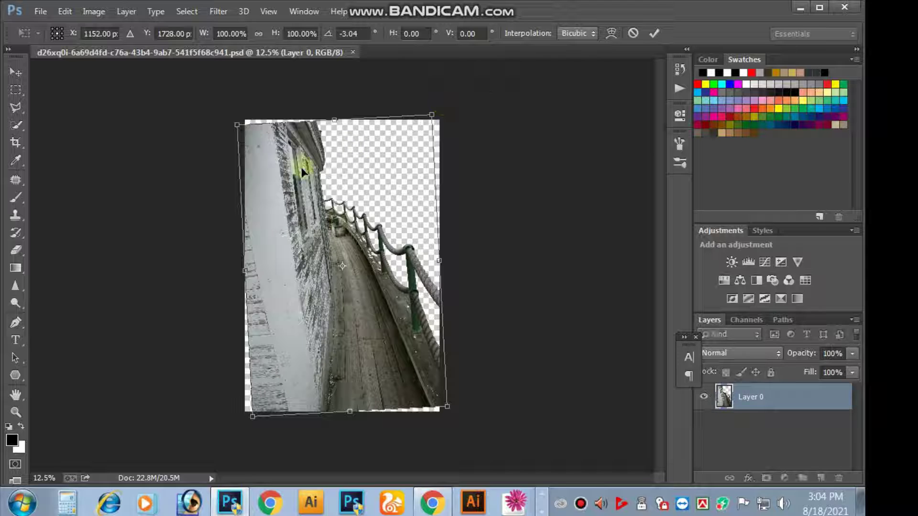
left_click_drag(290, 176, 285, 166)
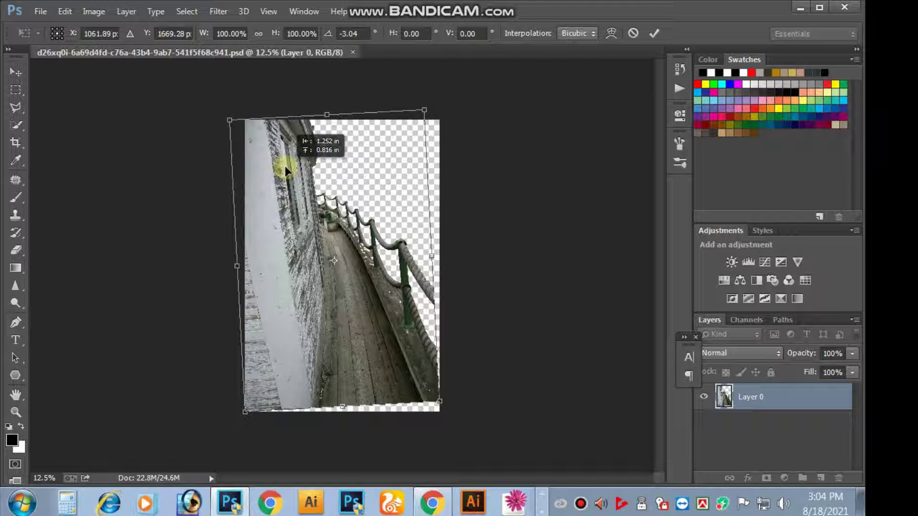
left_click(432, 404)
left_click_drag(437, 402, 447, 410)
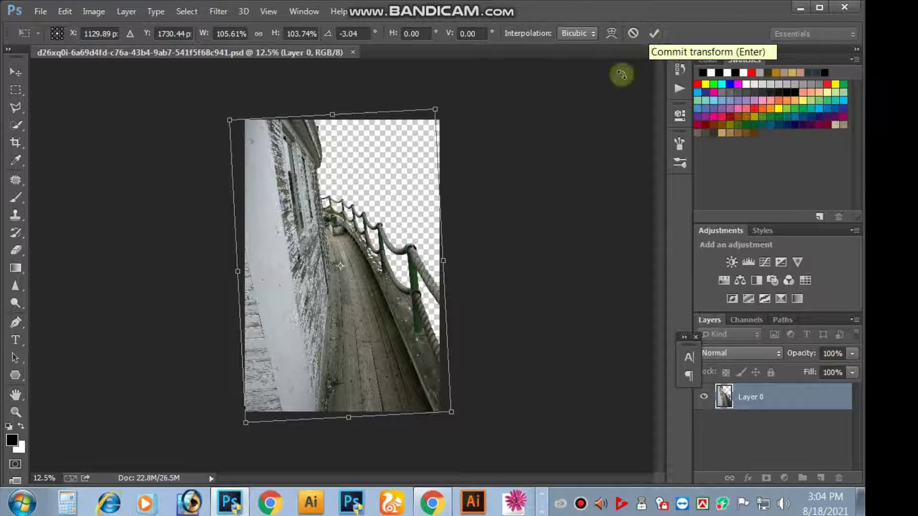
left_click(654, 33)
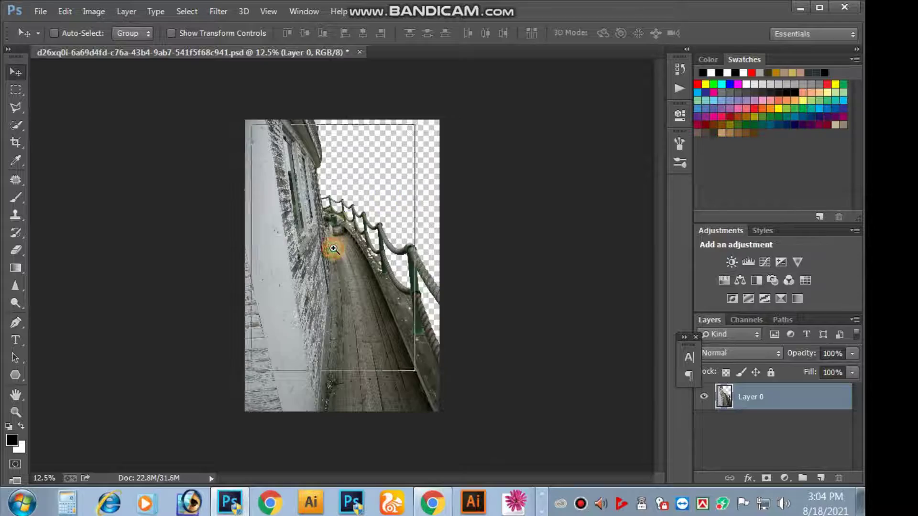
Zoom in on the pier composite and open the sunset-over-sea photo
key("ctrl+plus")
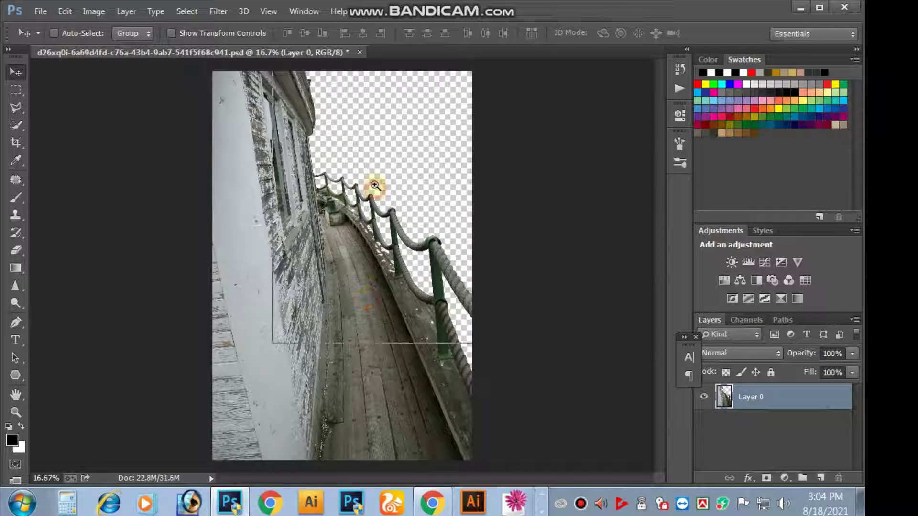
left_click(375, 189)
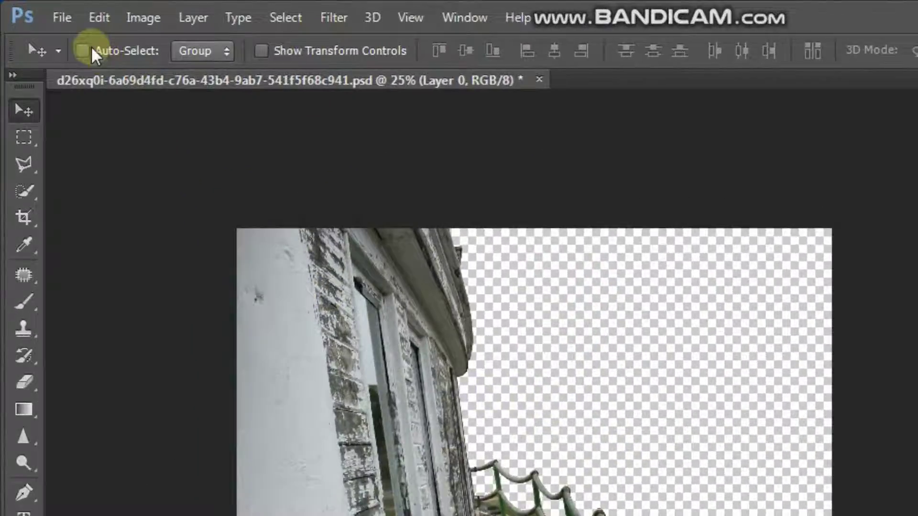
left_click(62, 17)
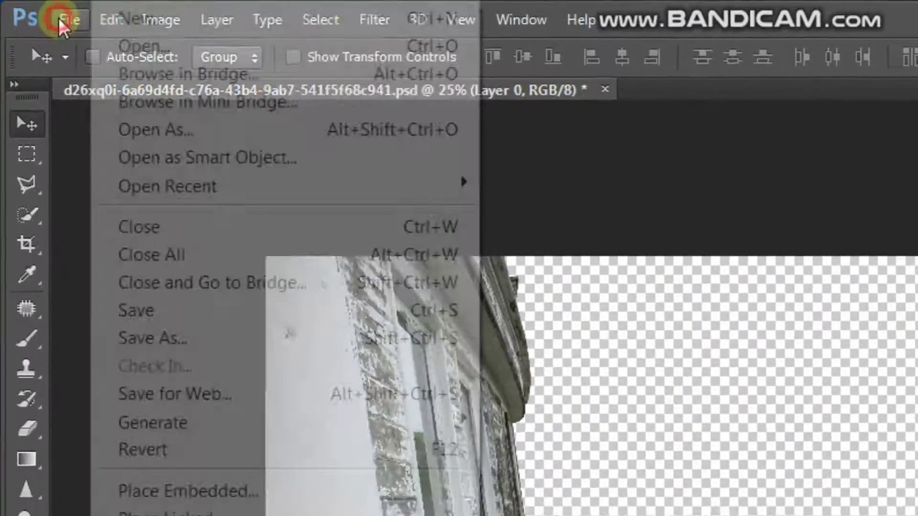
left_click(86, 31)
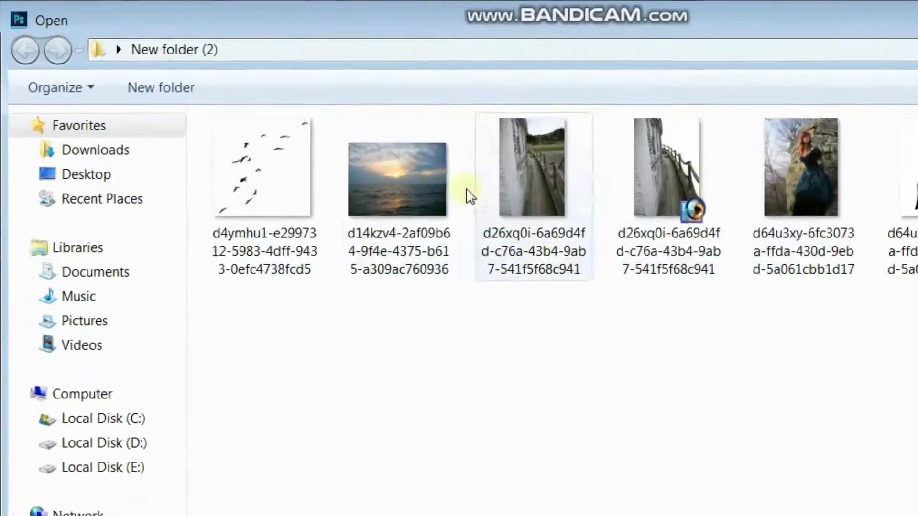
left_click(302, 140)
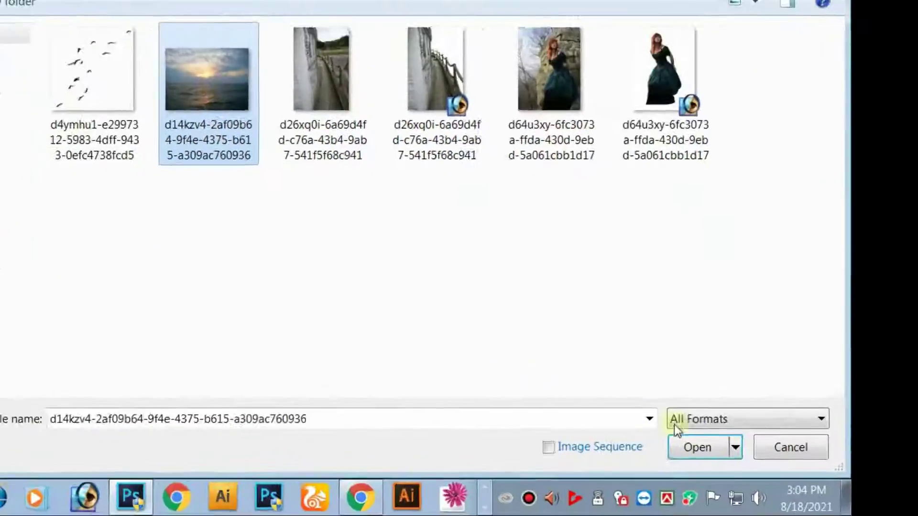
left_click(696, 444)
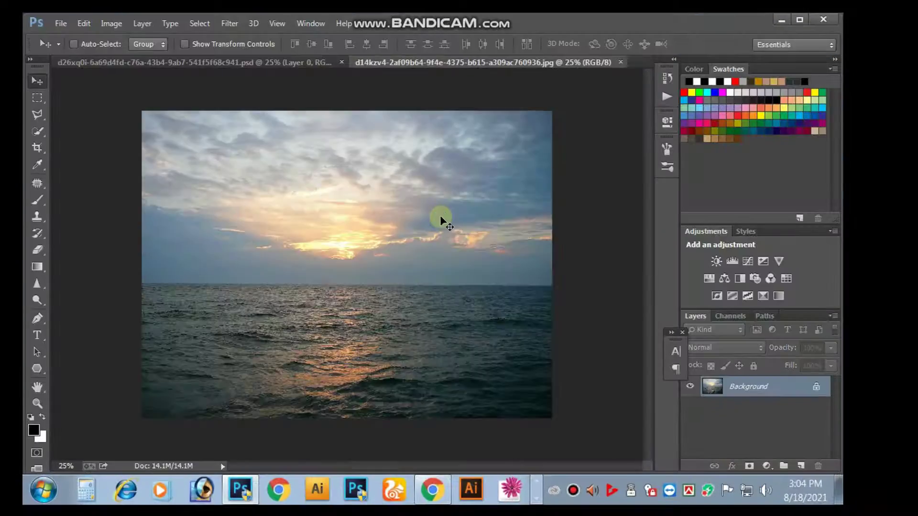
Convert the sunset background to Layer 0, drag it into the pier composite, and close its tab
double_click(722, 397)
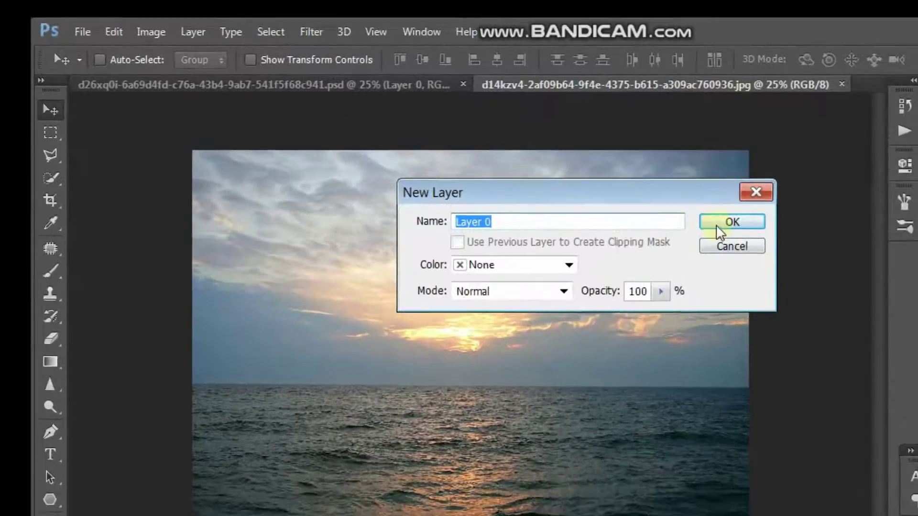
left_click(539, 165)
mouse_move(412, 240)
left_mouse_down()
mouse_move(172, 62)
mouse_move(417, 314)
left_mouse_up()
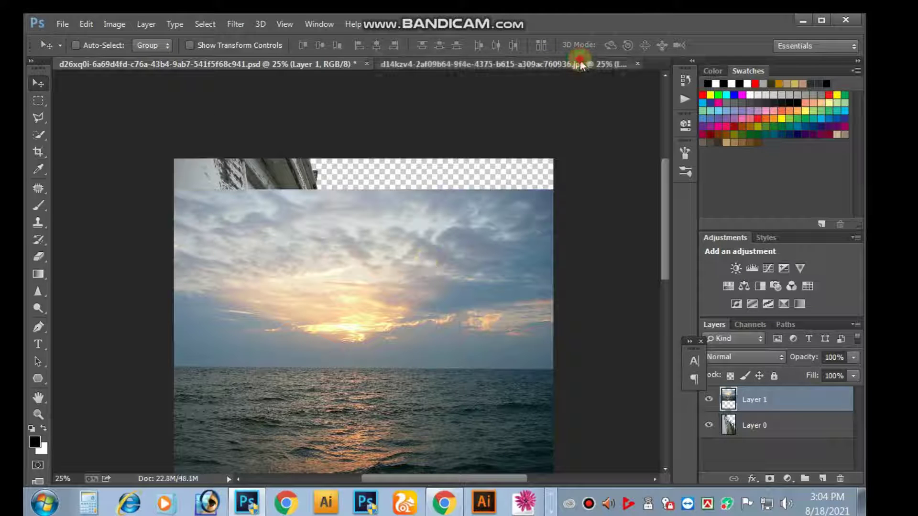
left_click(627, 67)
left_click(638, 65)
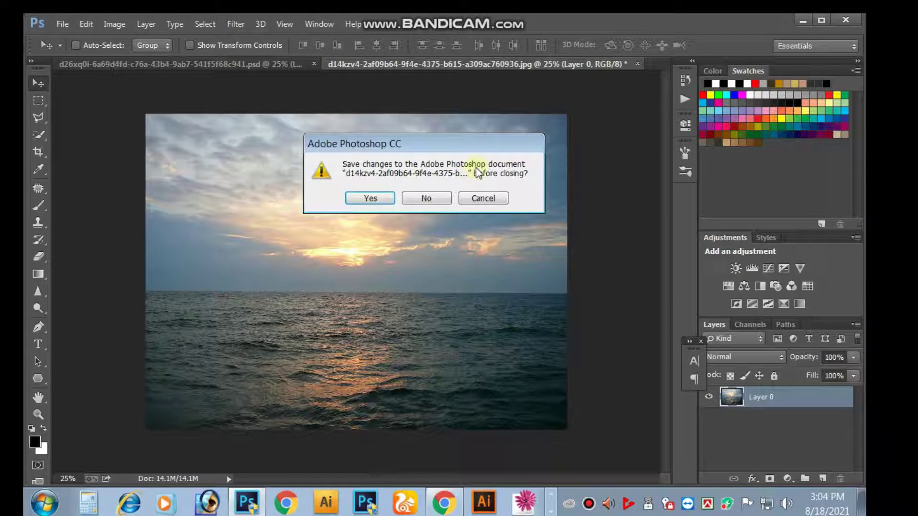
Discard the sunset file, move Layer 1 below Layer 0, and position the sky behind the pier
left_click(443, 199)
left_click_drag(345, 269, 345, 231)
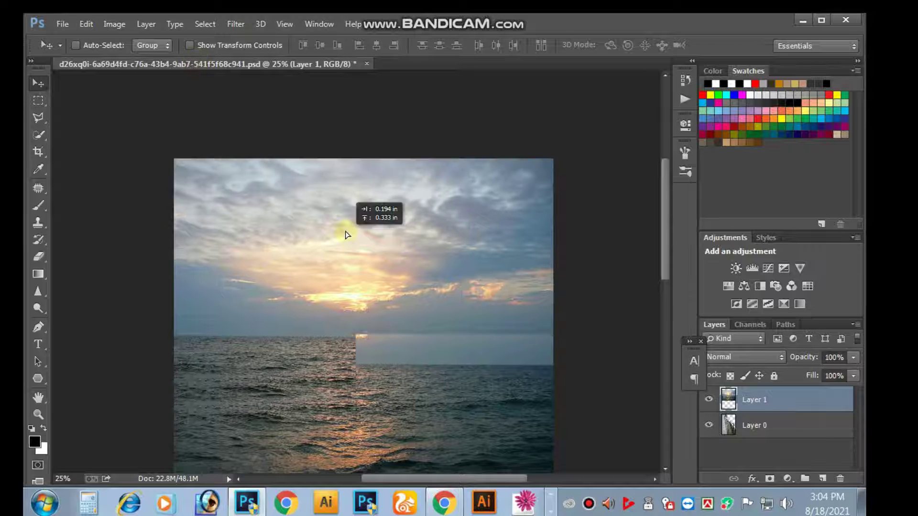
key("ctrl+minus")
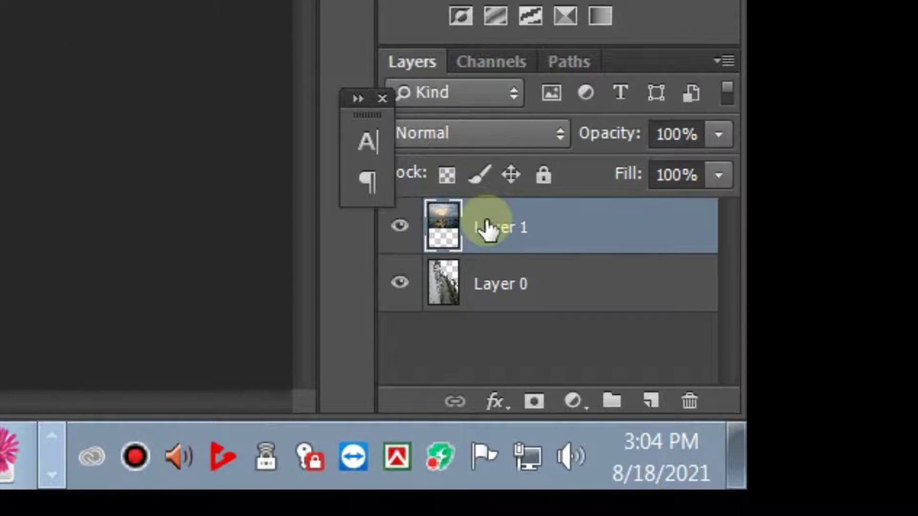
left_click_drag(747, 399, 748, 431)
left_click_drag(485, 299, 485, 307)
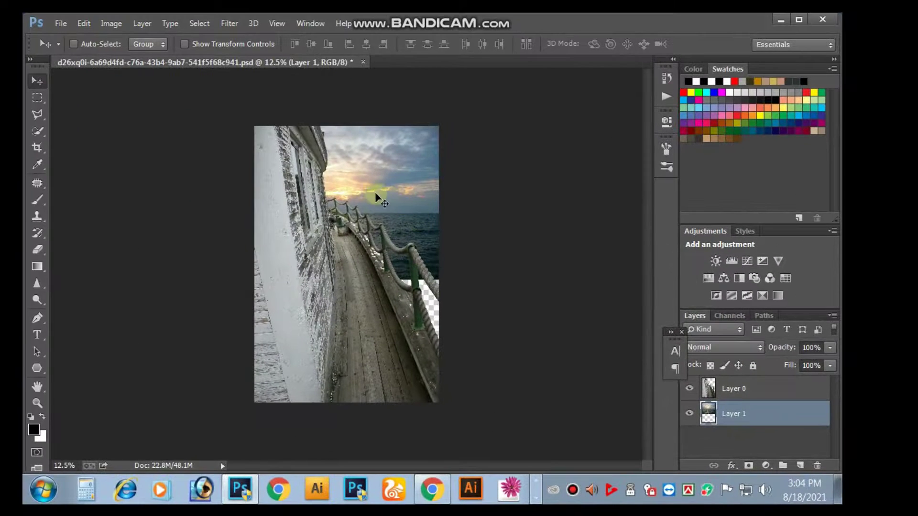
mouse_move(377, 195)
left_mouse_down()
mouse_move(413, 185)
mouse_move(411, 176)
left_mouse_up()
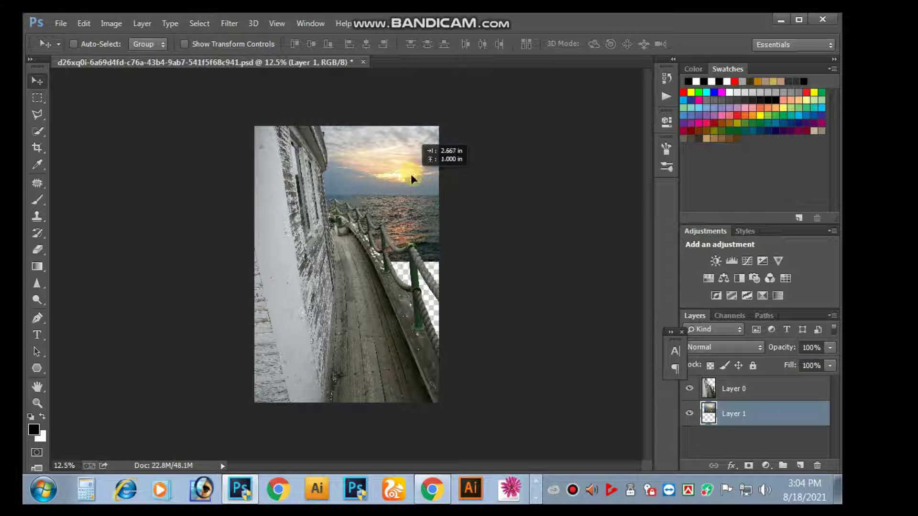
left_click_drag(411, 180, 418, 193)
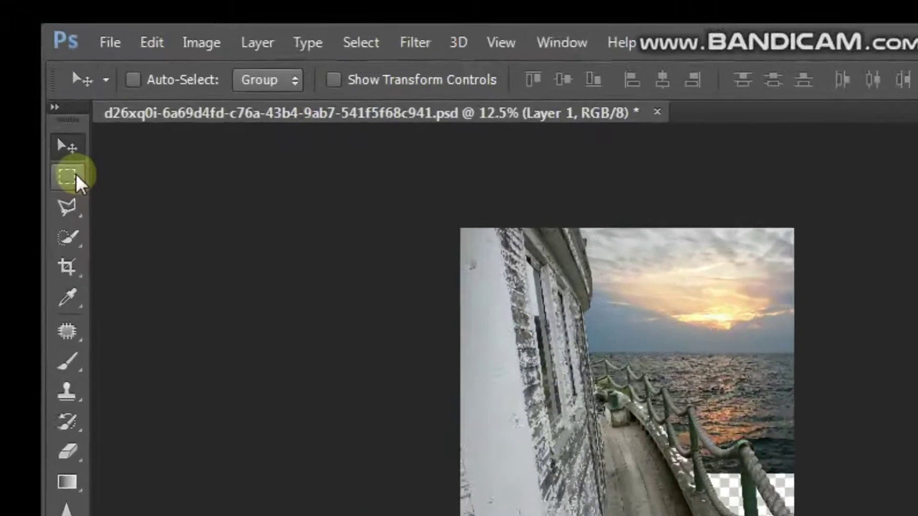
Copy a strip from the building to the right edge onto Layer 2 and stretch it downward
left_click(37, 97)
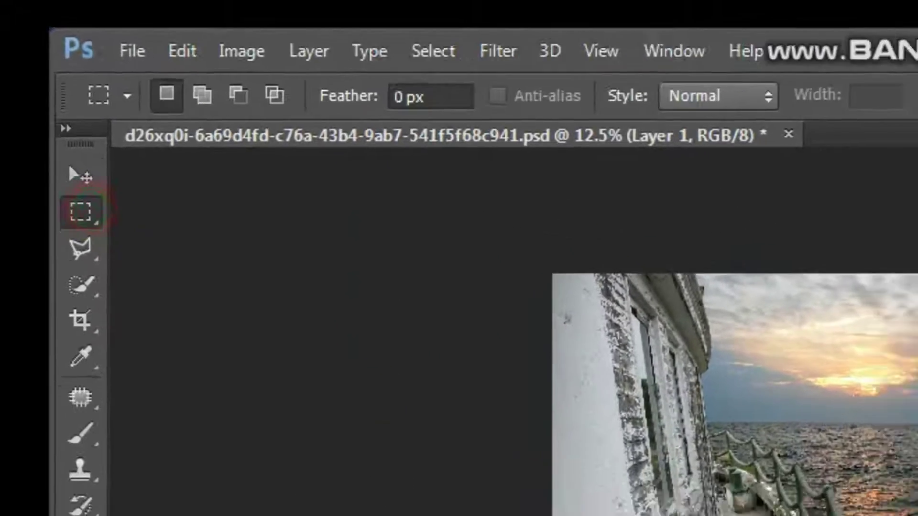
left_click_drag(314, 323, 600, 222)
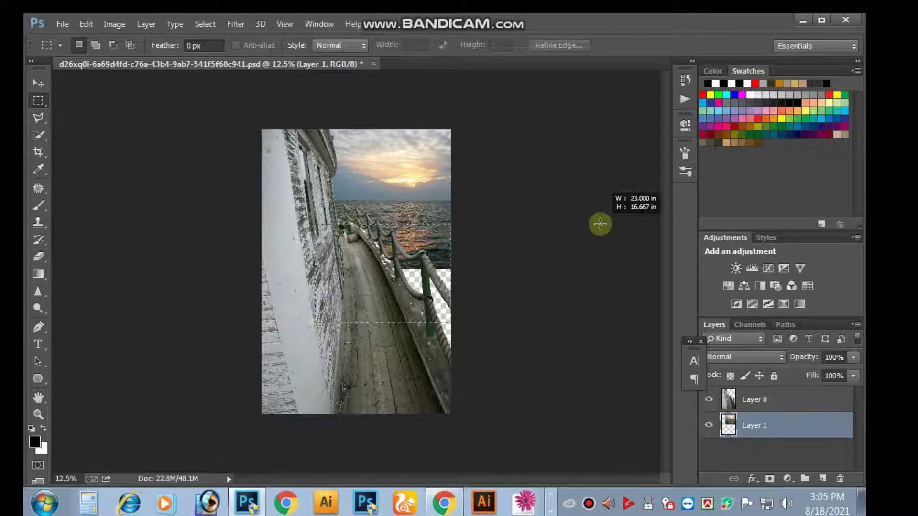
key("ctrl+j")
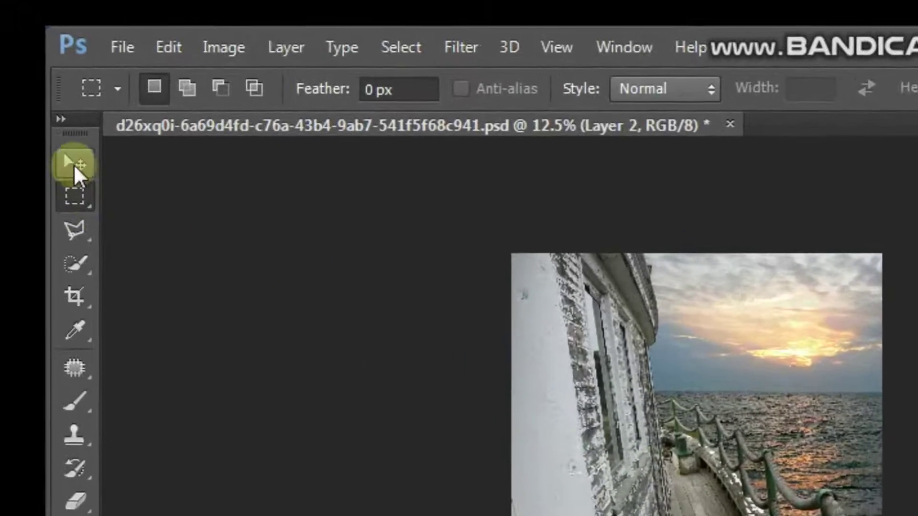
left_click(39, 83)
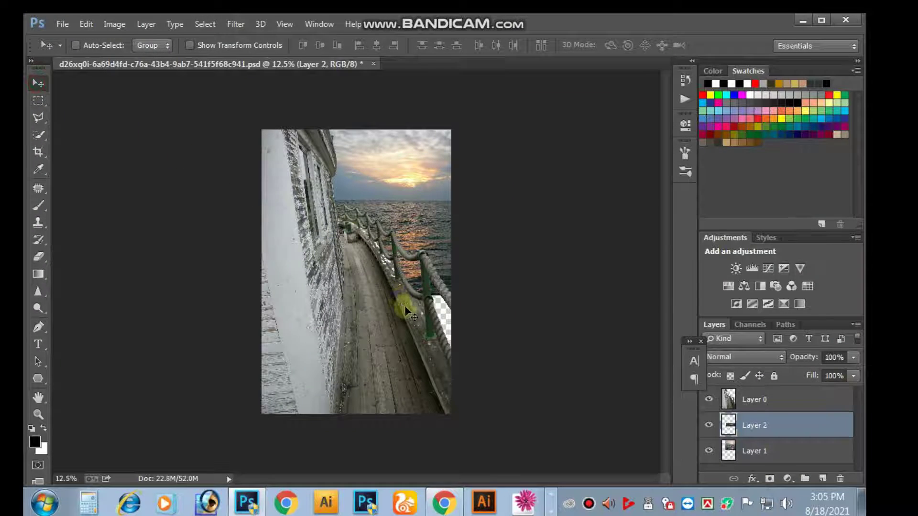
key("ctrl+t")
left_click_drag(383, 296, 391, 361)
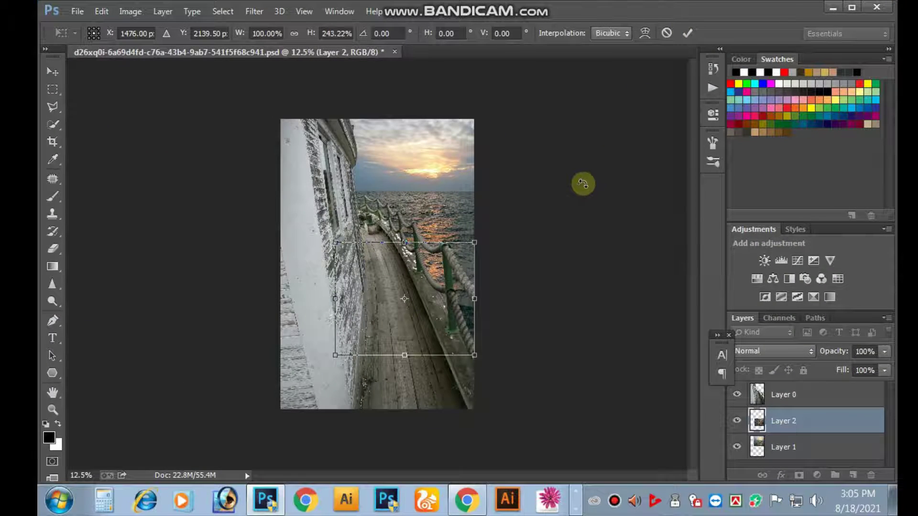
left_click(685, 41)
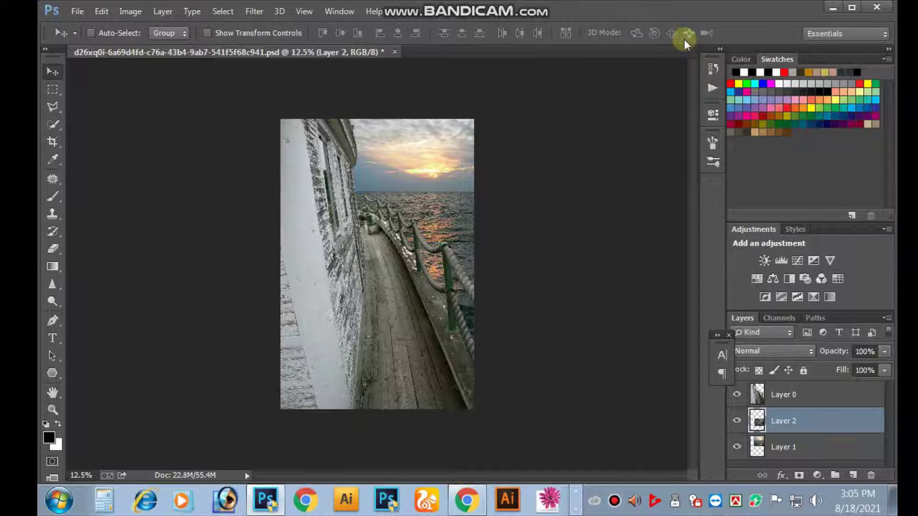
Merge Layer 2 with Layer 1 and make Layer 0 active
left_click(758, 452, "shift")
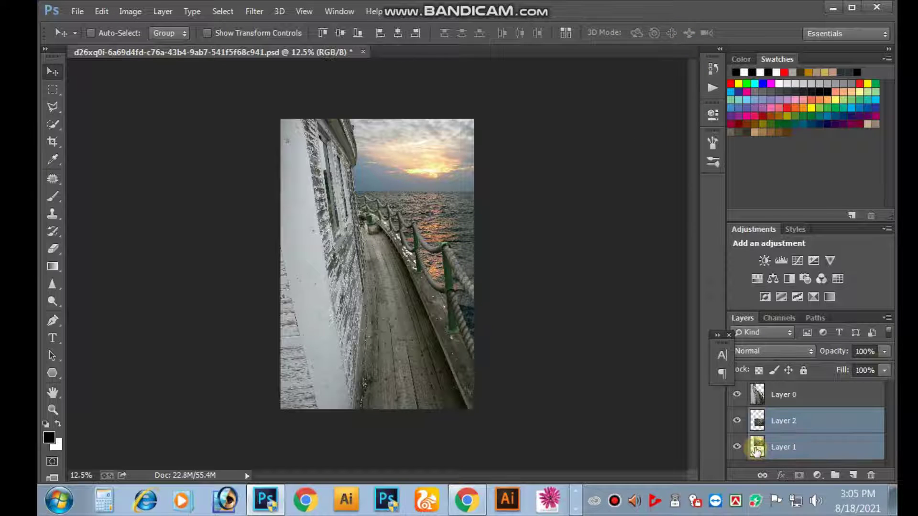
key("ctrl+e")
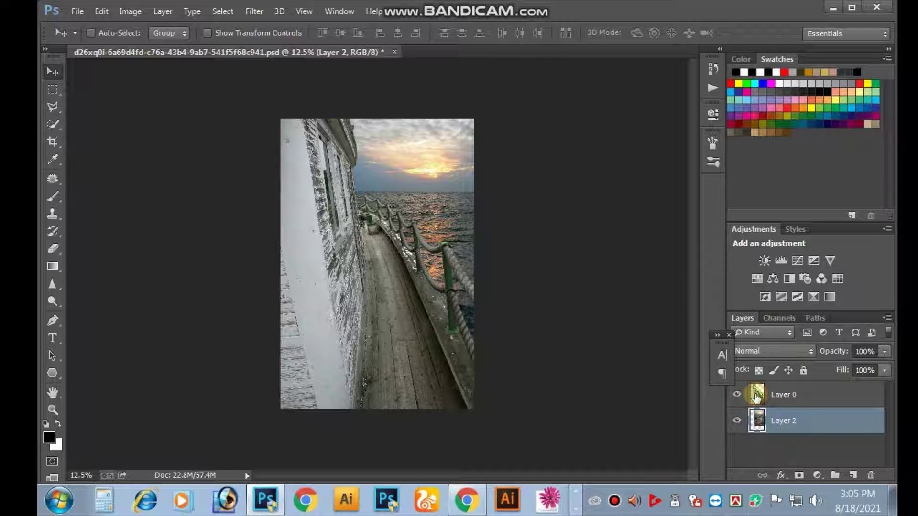
left_click(787, 394)
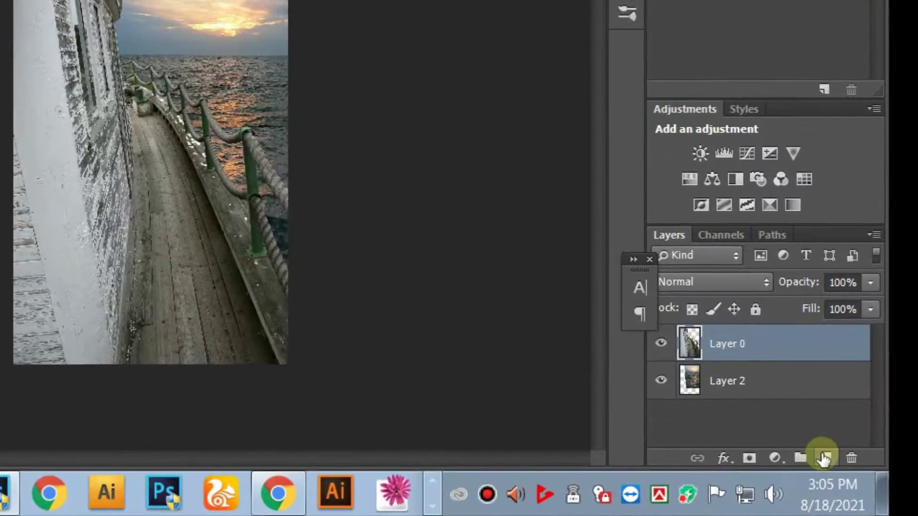
Add Layer 3 above Layer 0 and fill it with 50% Gray, Overlay mode, Preserve Transparency off
left_click(853, 475)
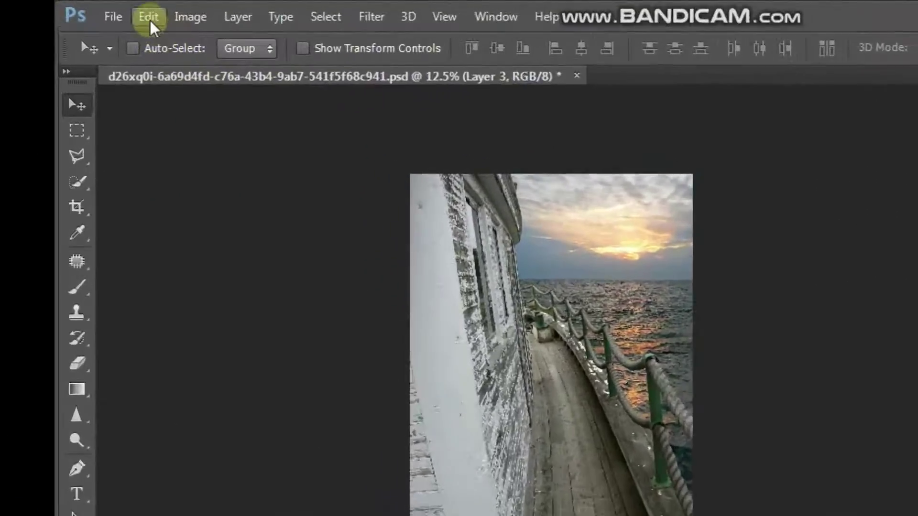
left_click(153, 18)
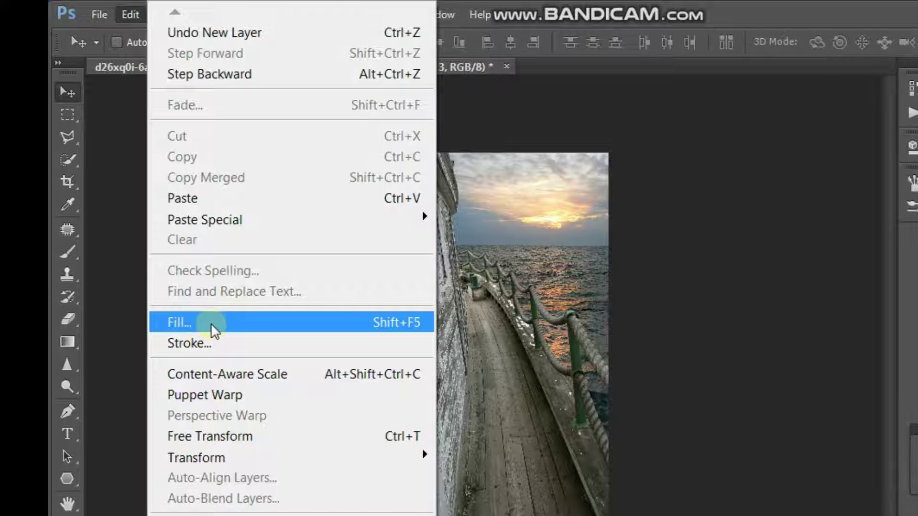
left_click(267, 331)
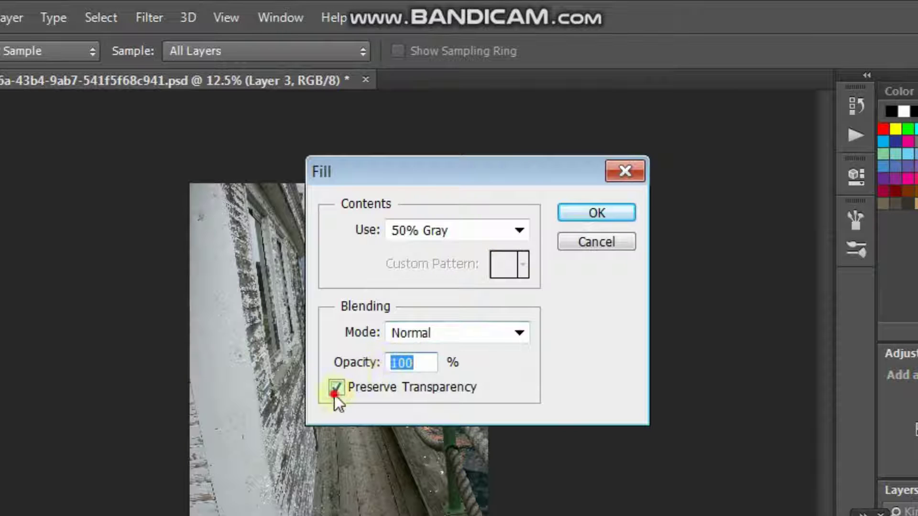
left_click(336, 389)
left_click(460, 333)
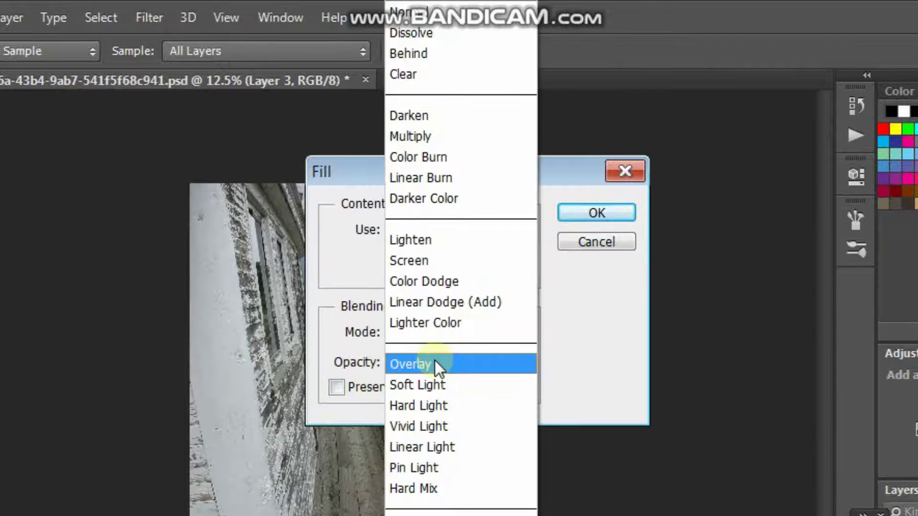
left_click(420, 369)
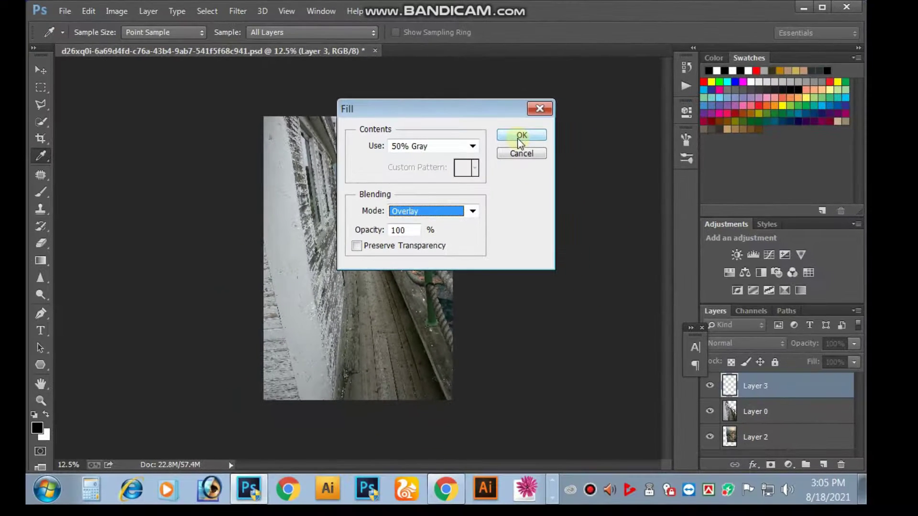
left_click(521, 136)
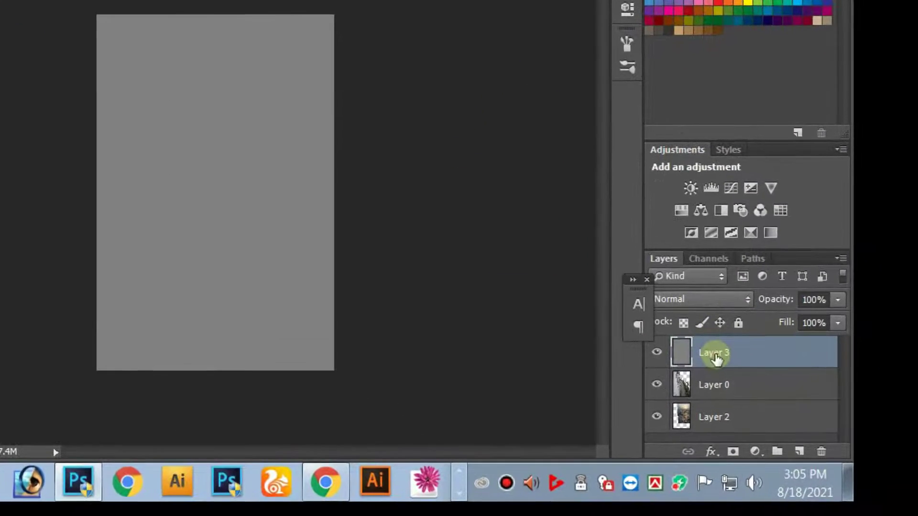
Clip Layer 3 to Layer 0 as a clipping mask and set its blend mode to Overlay
right_click(716, 357)
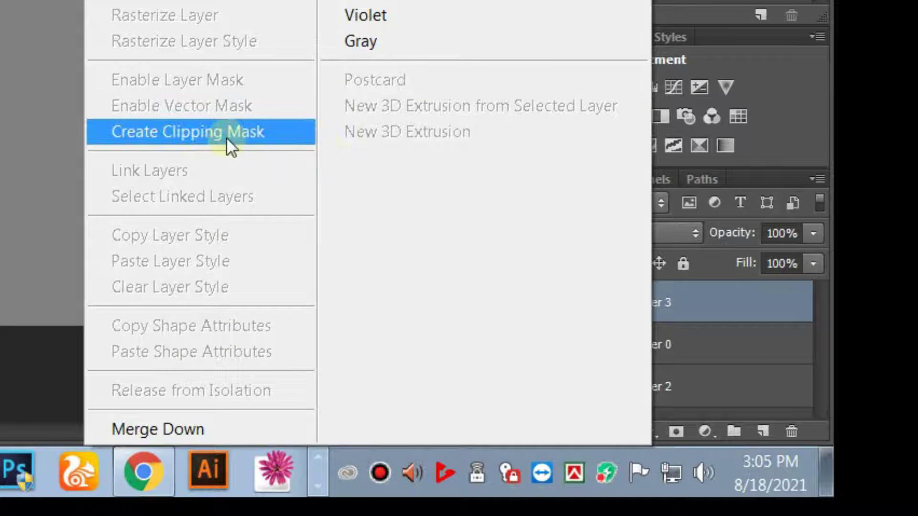
left_click(189, 137)
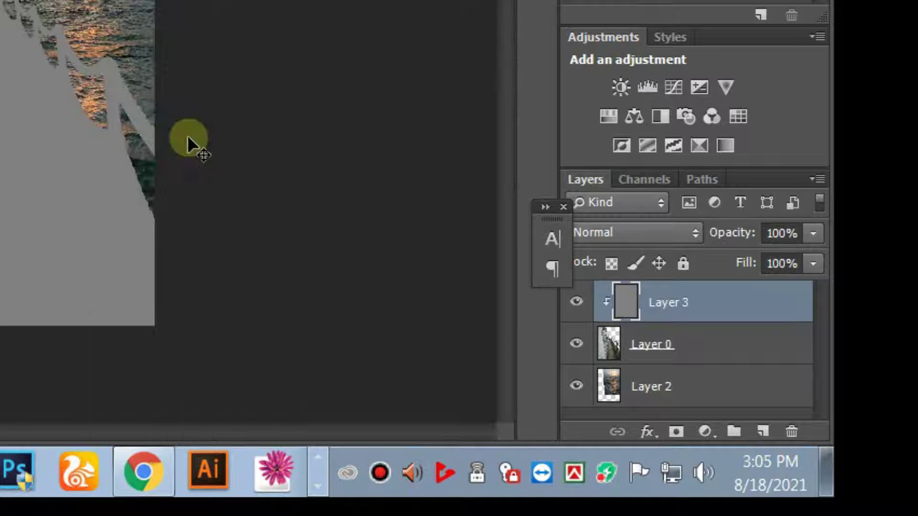
left_click(598, 233)
scroll(606, 239, "down", 5)
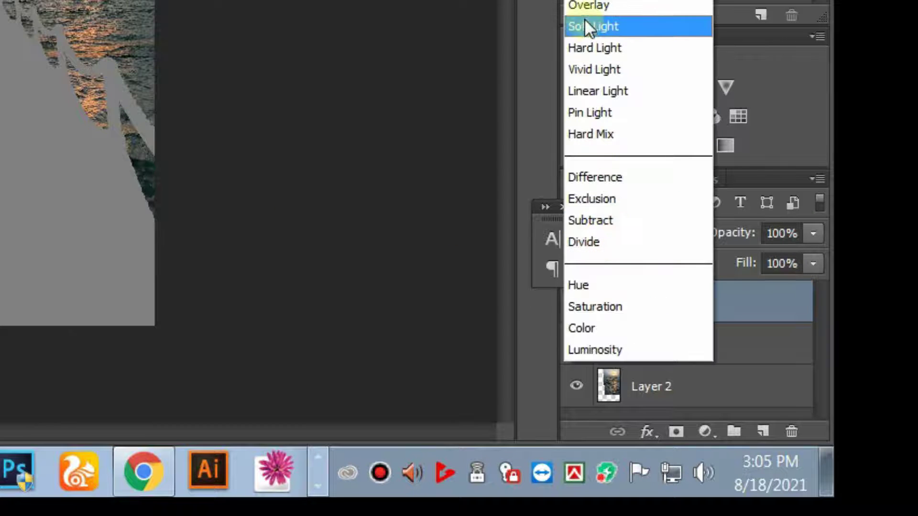
left_click(604, 5)
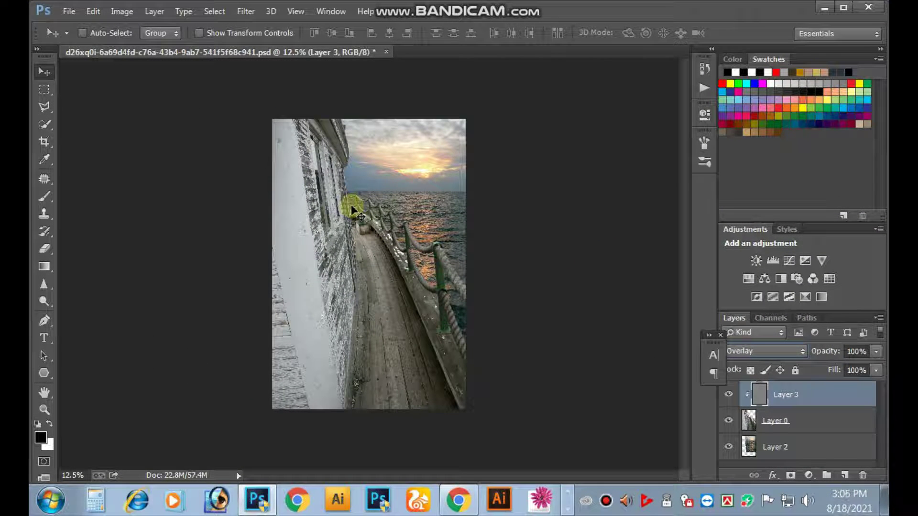
Zoom in close on the railing and make Layer 0 active
scroll(352, 210, "up", 1)
scroll(352, 210, "up", 1)
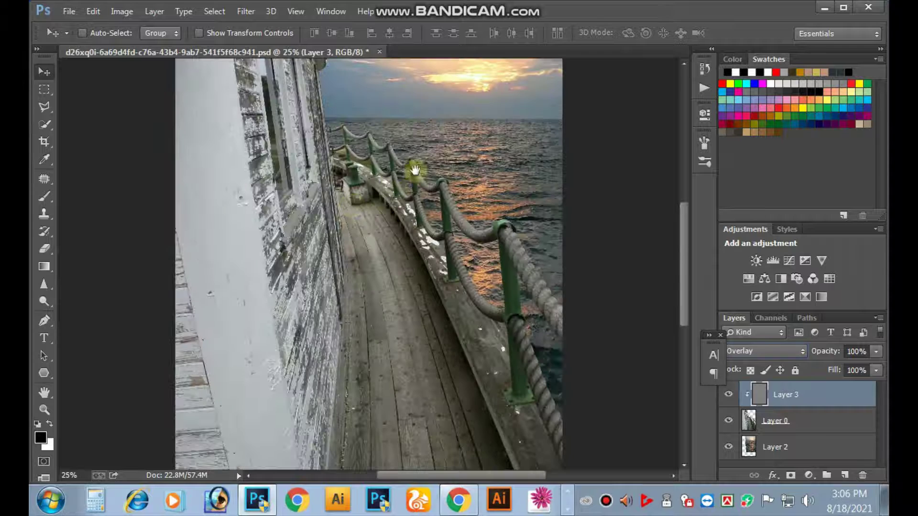
mouse_move(351, 210)
left_mouse_down()
mouse_move(328, 353)
mouse_move(349, 338)
mouse_move(380, 336)
left_mouse_up()
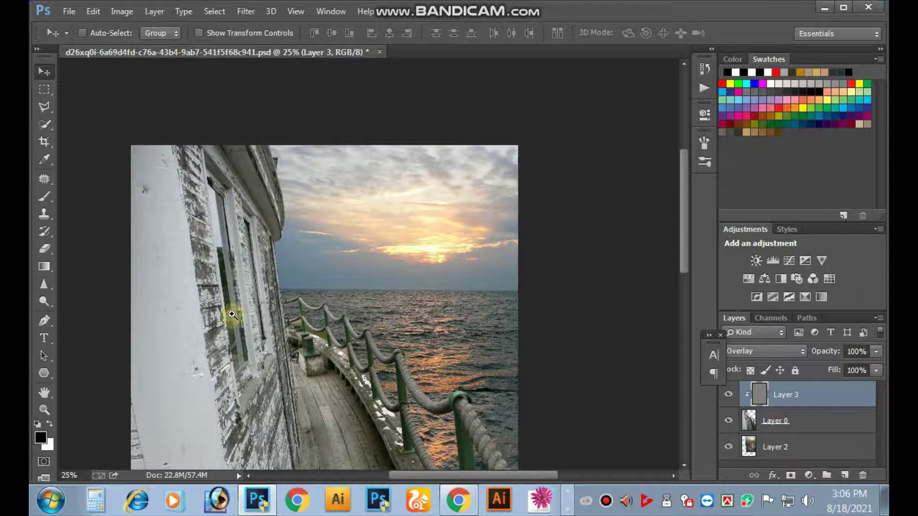
left_click_drag(232, 314, 407, 308)
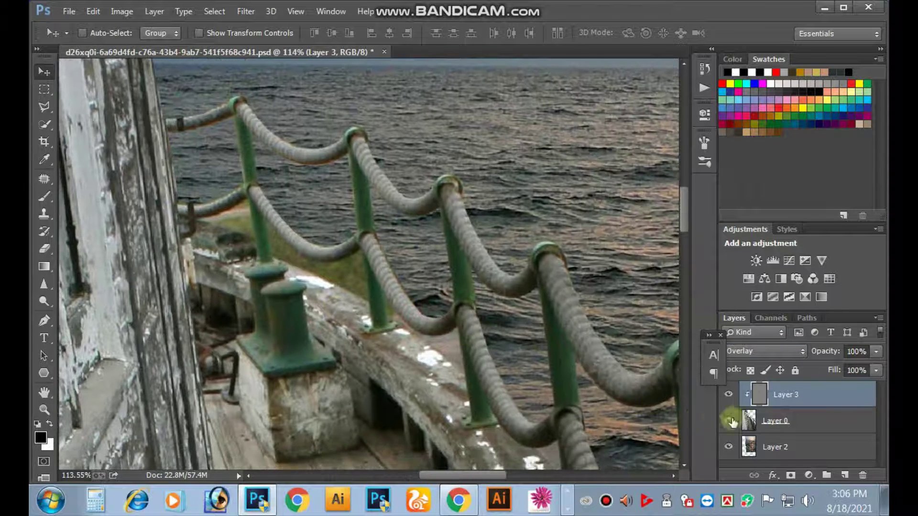
left_click(729, 420)
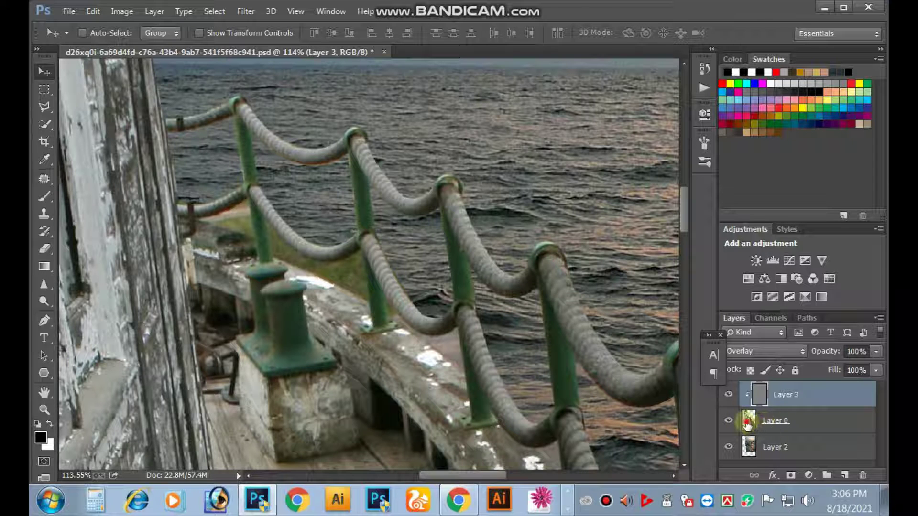
left_click(778, 423)
scroll(392, 309, "up", 3)
left_click_drag(393, 310, 426, 274)
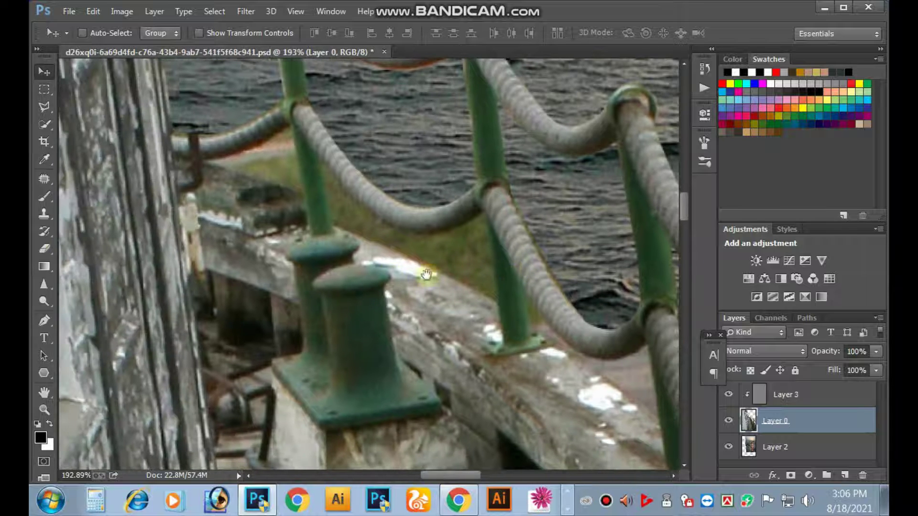
Outline the green patch behind the railing with the Polygonal Lasso, then deselect to start over
left_click(43, 108)
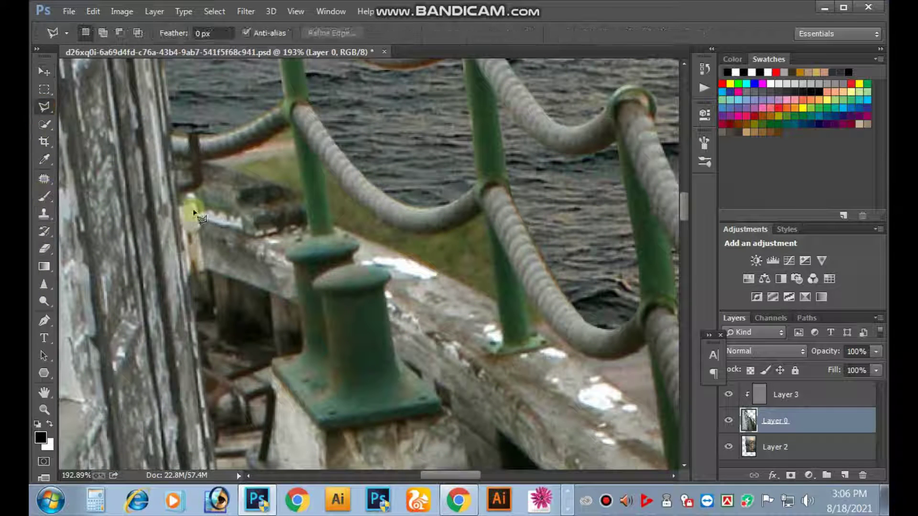
left_click(472, 211)
left_click(485, 211)
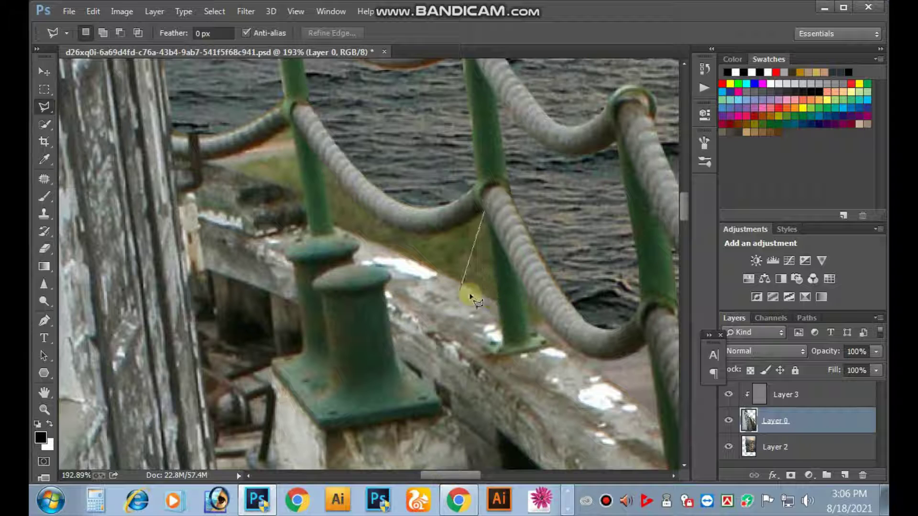
left_click(497, 300)
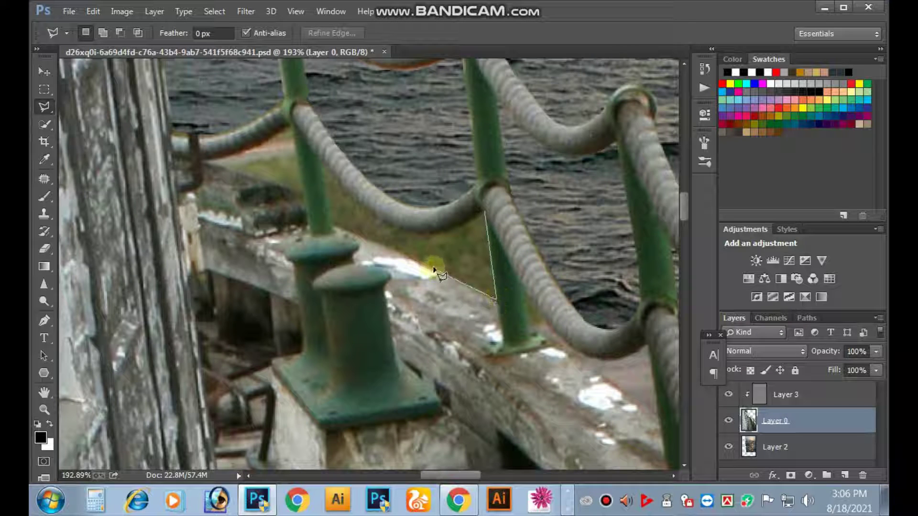
left_click(429, 265)
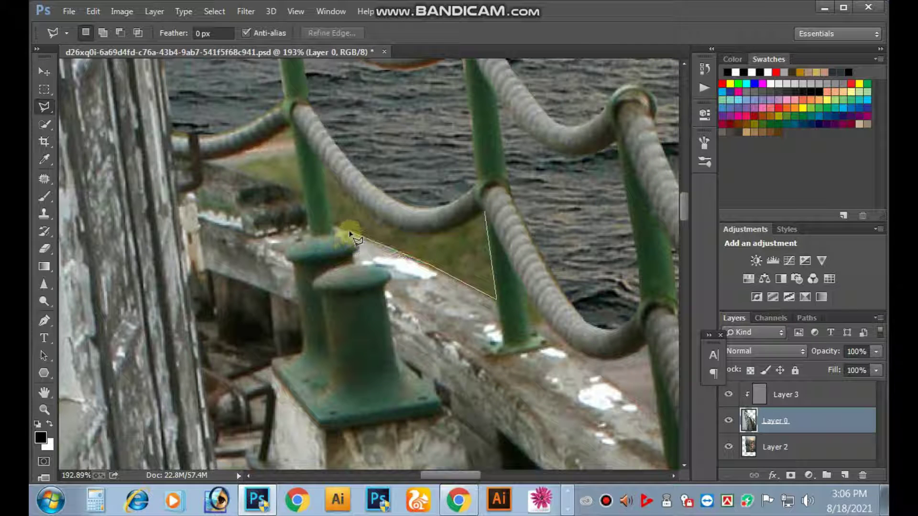
left_click(334, 230)
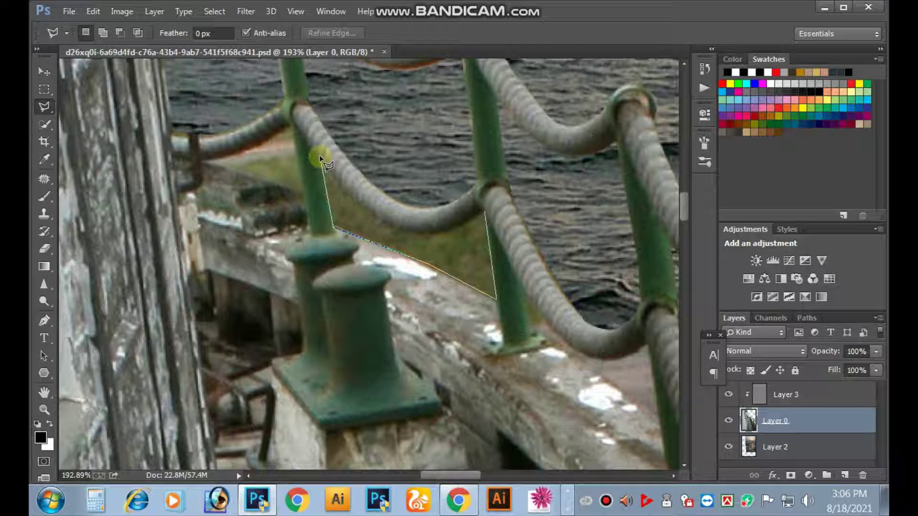
left_click(322, 165)
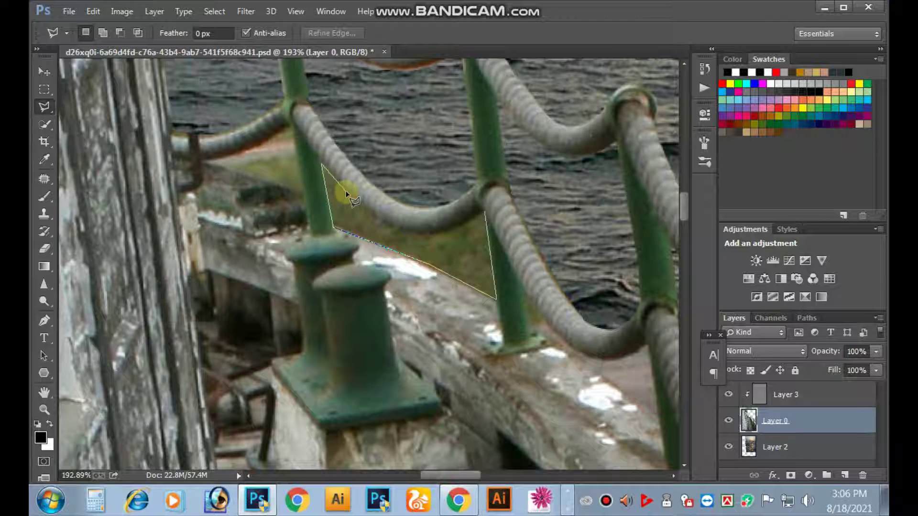
left_click(413, 237)
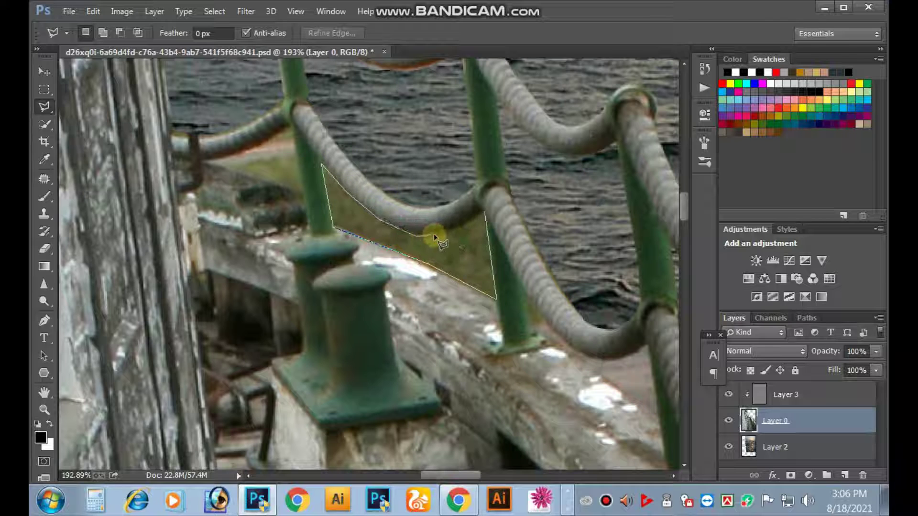
double_click(484, 213)
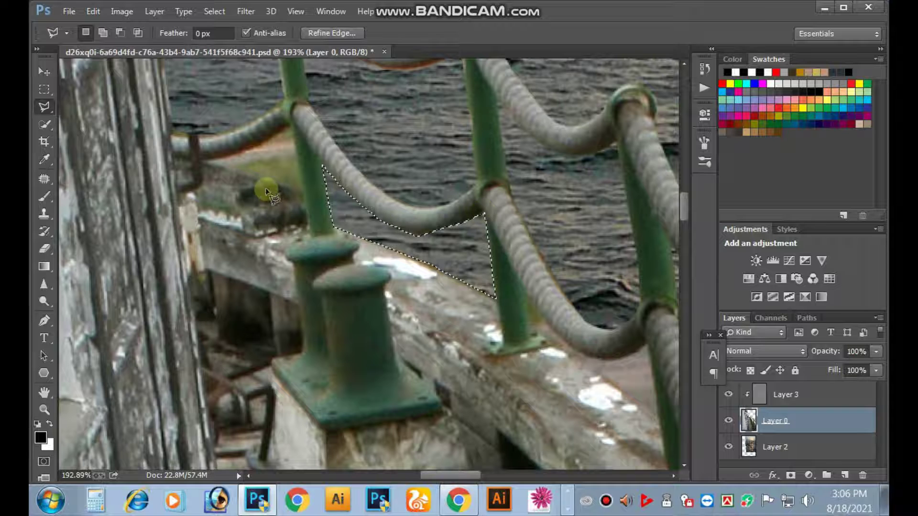
key("ctrl+d")
Select the triangular gap between the railing bars, delete it to reveal water, and deselect
scroll(364, 200, "up", 2)
scroll(402, 181, "up", 2)
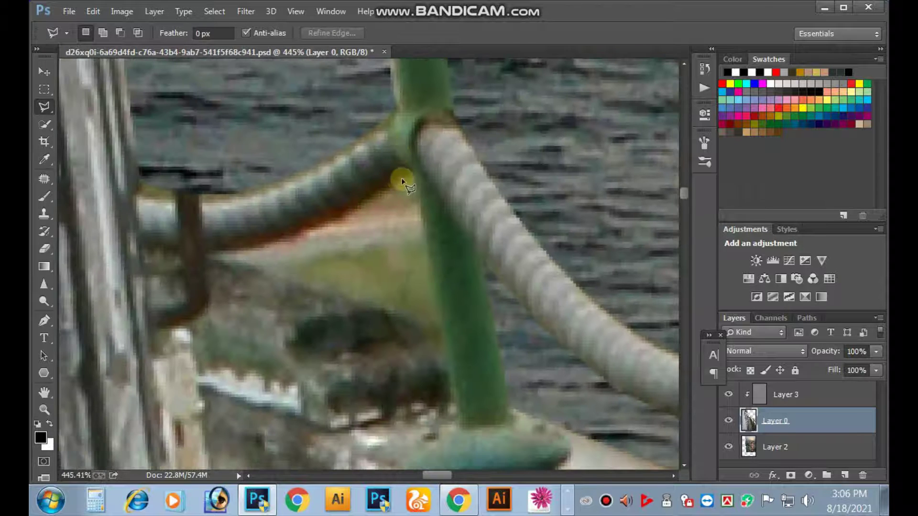
left_click(445, 337)
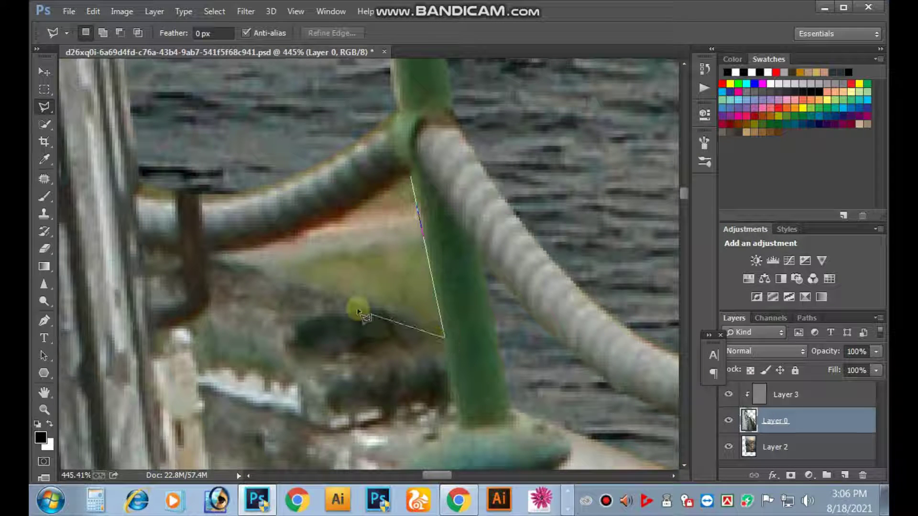
left_click(313, 287)
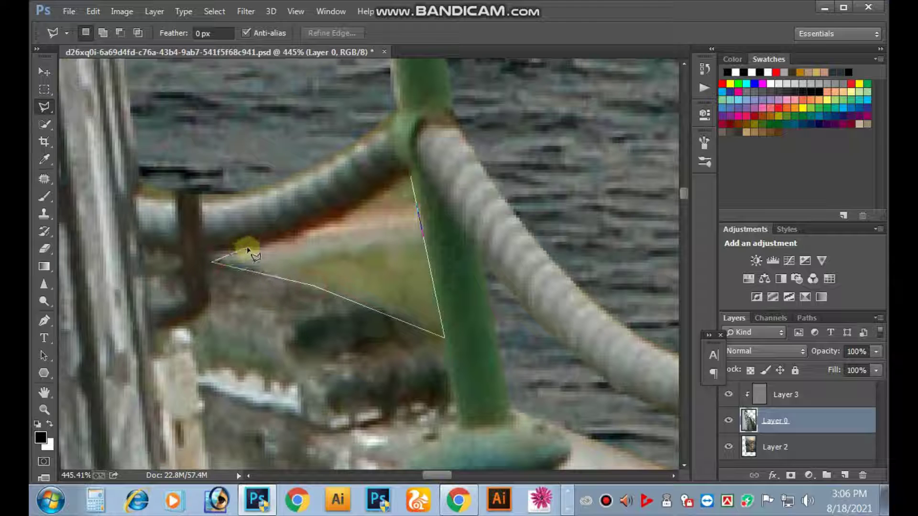
left_click(375, 196)
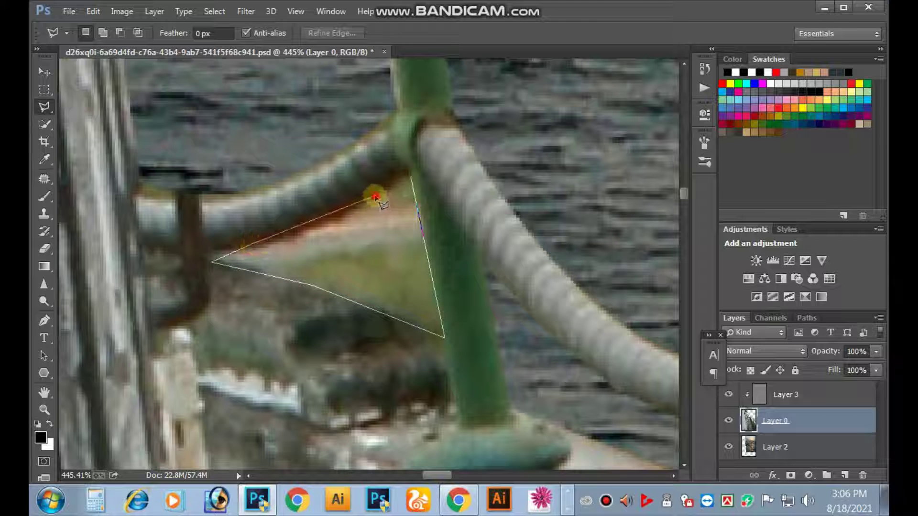
left_click(411, 178)
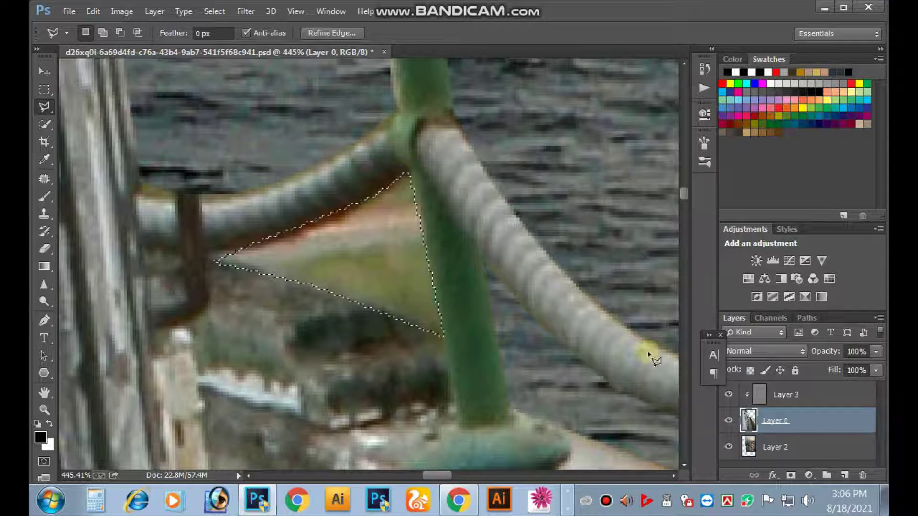
key("Delete")
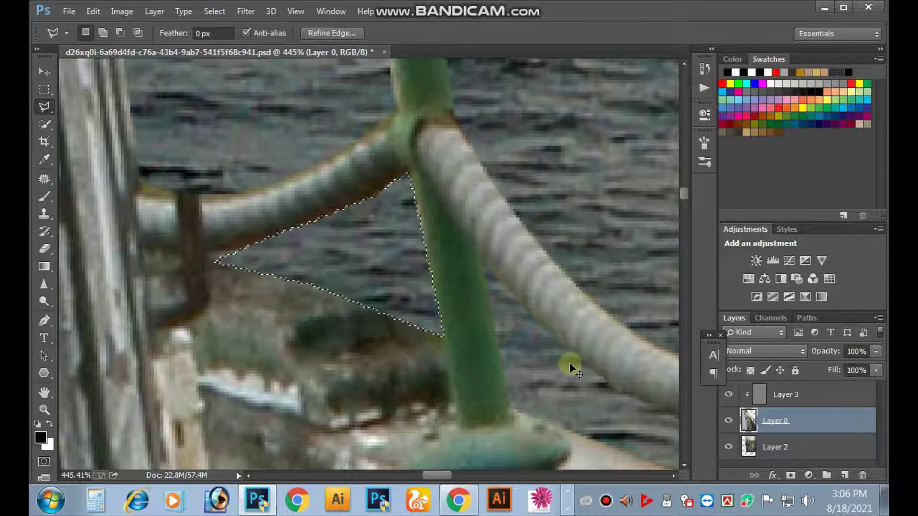
key("ctrl+d")
scroll(365, 240, "down", 2)
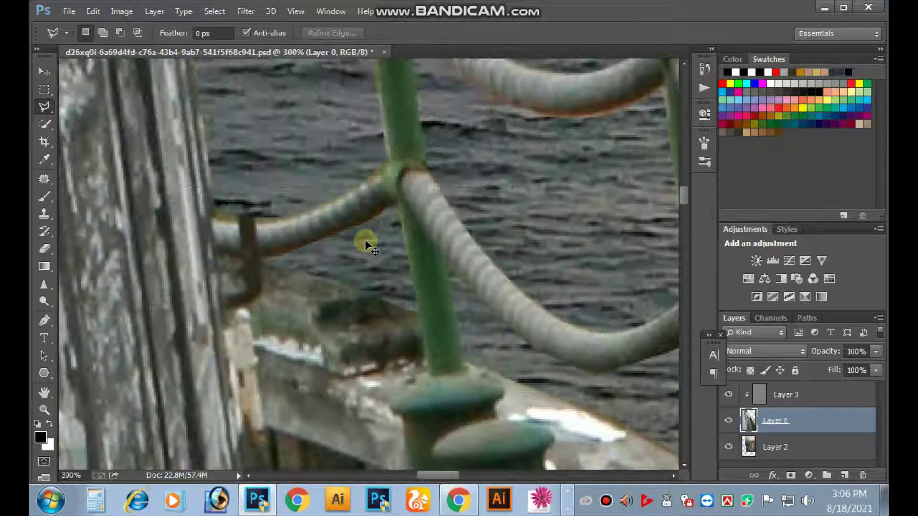
scroll(365, 239, "down", 3)
scroll(366, 239, "down", 2)
scroll(365, 240, "down", 1)
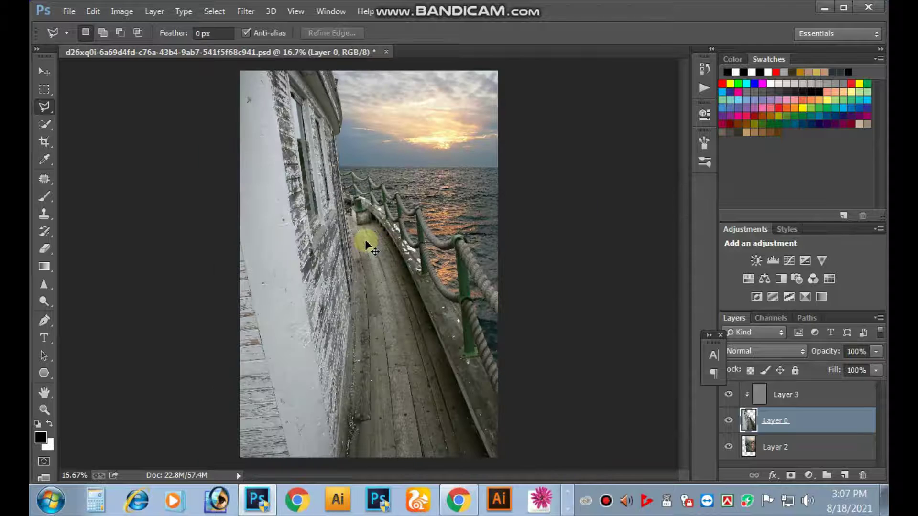
scroll(685, 422, "up", 2)
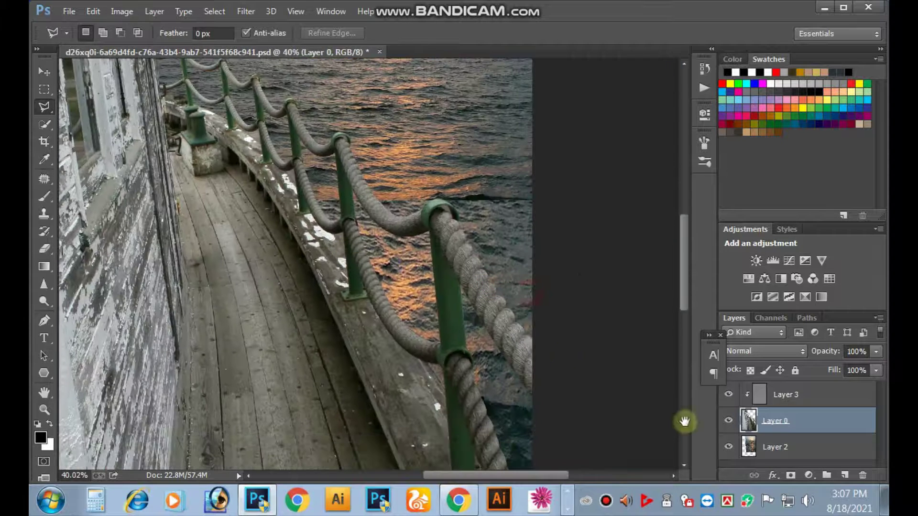
On overlay Layer 3, use the Dodge tool to brighten the building eave, sky and horizon
left_click(768, 403)
left_click(38, 309)
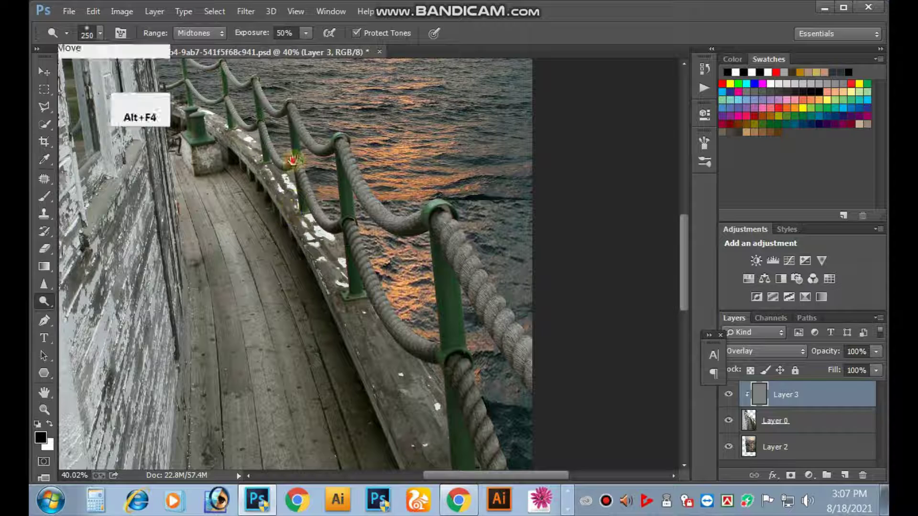
left_click_drag(289, 156, 375, 361)
left_click_drag(335, 158, 354, 348)
mouse_move(294, 190)
left_mouse_down()
mouse_move(315, 252)
mouse_move(349, 275)
mouse_move(328, 213)
mouse_move(248, 175)
mouse_move(338, 191)
left_mouse_up()
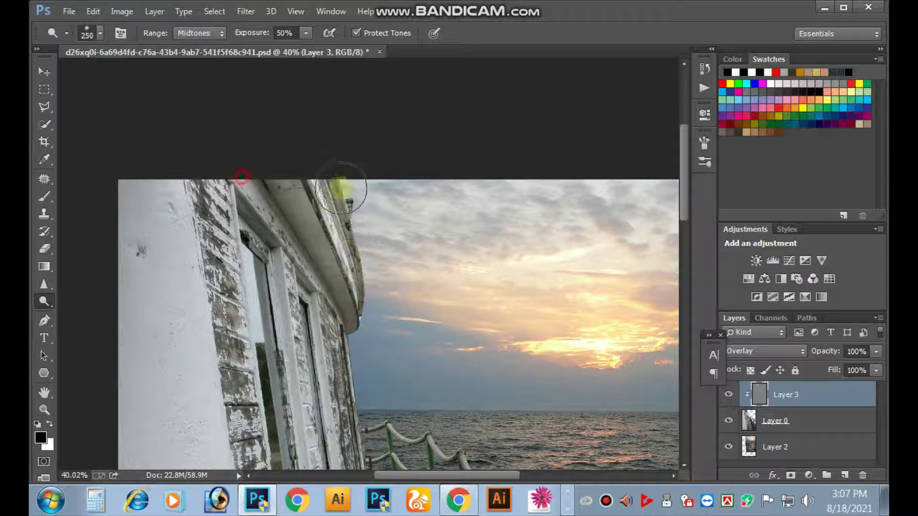
mouse_move(383, 401)
left_mouse_down()
mouse_move(338, 242)
mouse_move(363, 345)
left_mouse_up()
left_click_drag(130, 121, 414, 219)
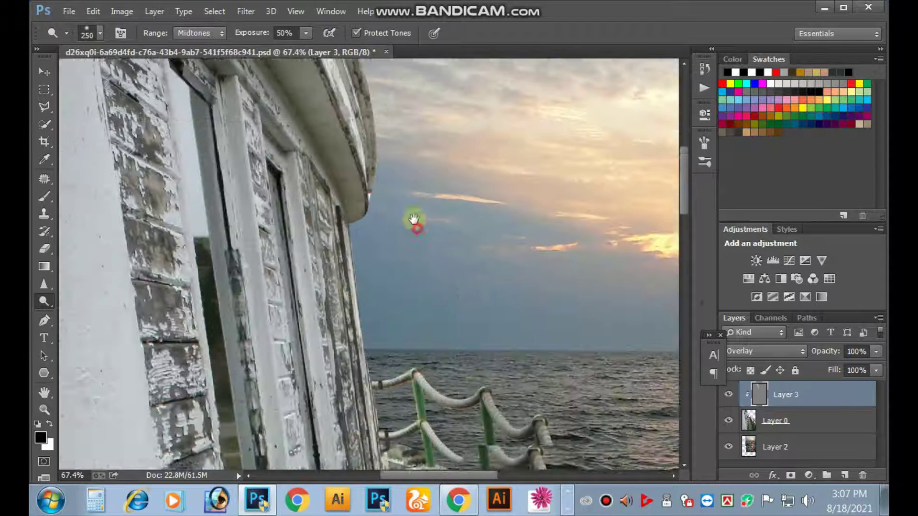
scroll(377, 269, "down", 1)
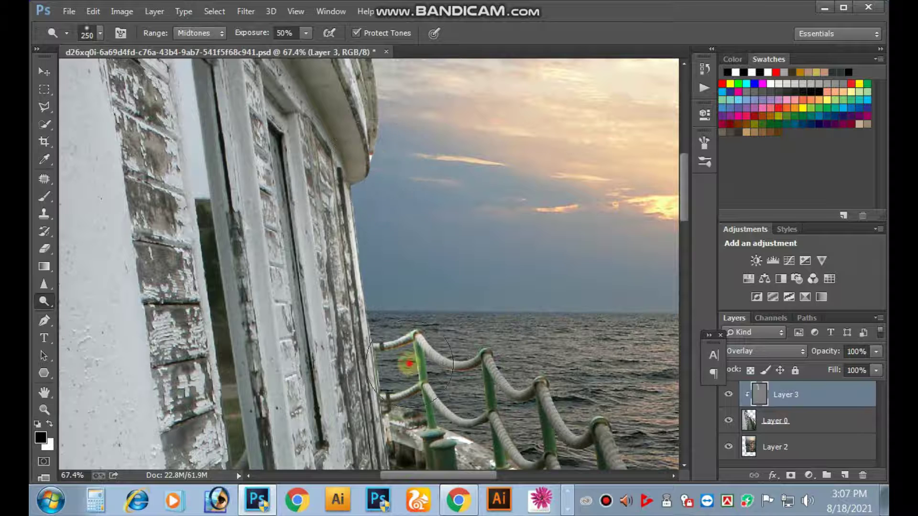
left_click_drag(426, 346, 399, 222)
left_click_drag(445, 198, 480, 187)
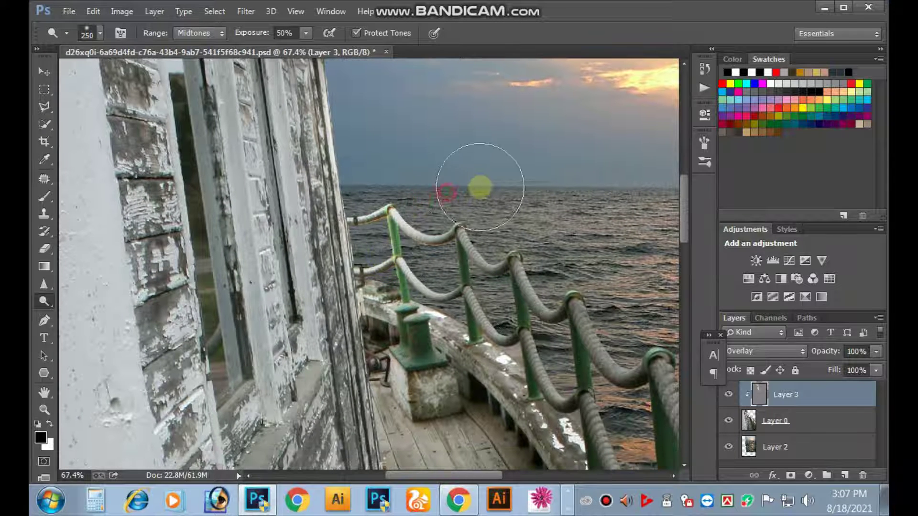
With a smaller brush, dodge the railing rope and the green railing post
key("bracketleft")
key("bracketleft")
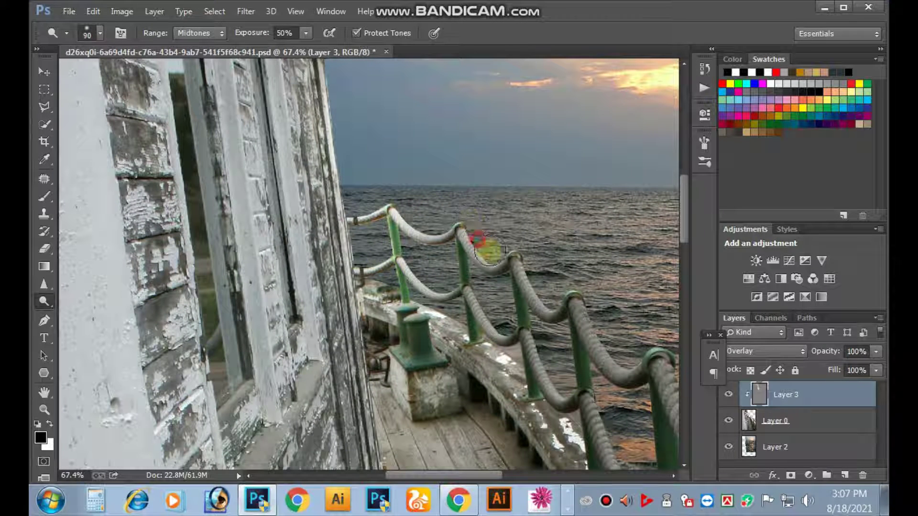
mouse_move(471, 221)
left_mouse_down()
mouse_move(544, 266)
mouse_move(443, 209)
mouse_move(461, 241)
mouse_move(519, 273)
mouse_move(492, 263)
mouse_move(576, 293)
mouse_move(492, 246)
mouse_move(369, 199)
mouse_move(420, 293)
mouse_move(488, 317)
mouse_move(360, 191)
mouse_move(461, 254)
left_mouse_up()
key("bracketleft")
scroll(460, 253, "down", 1)
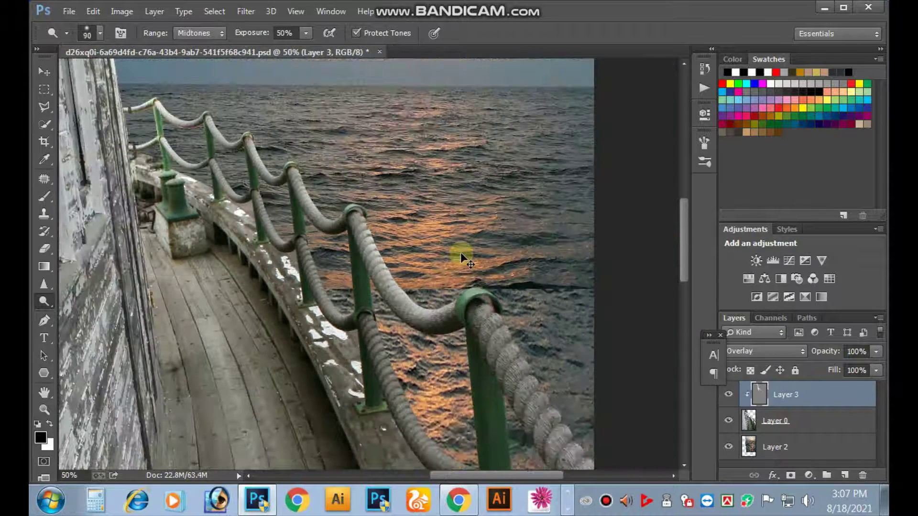
key("alt+space")
mouse_move(491, 334)
left_mouse_down()
mouse_move(430, 184)
mouse_move(507, 262)
left_mouse_up()
left_click_drag(446, 208, 484, 263)
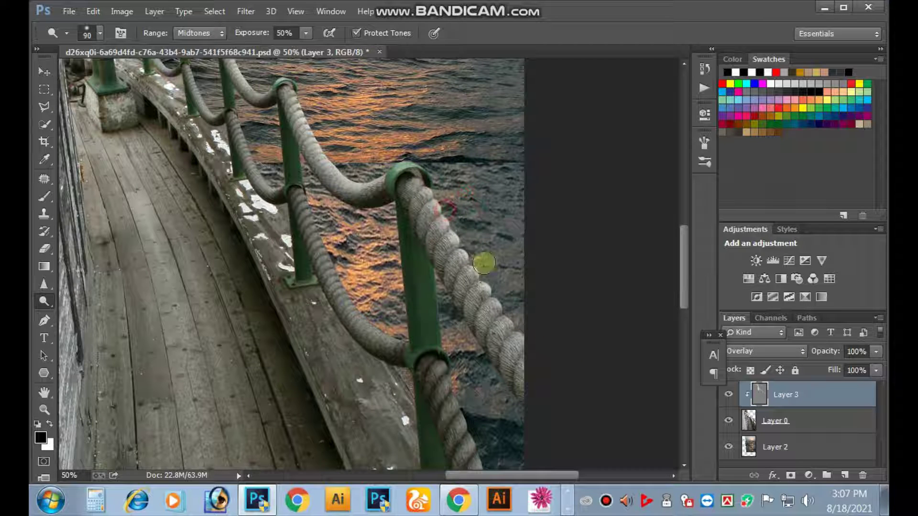
left_click_drag(399, 217, 404, 333)
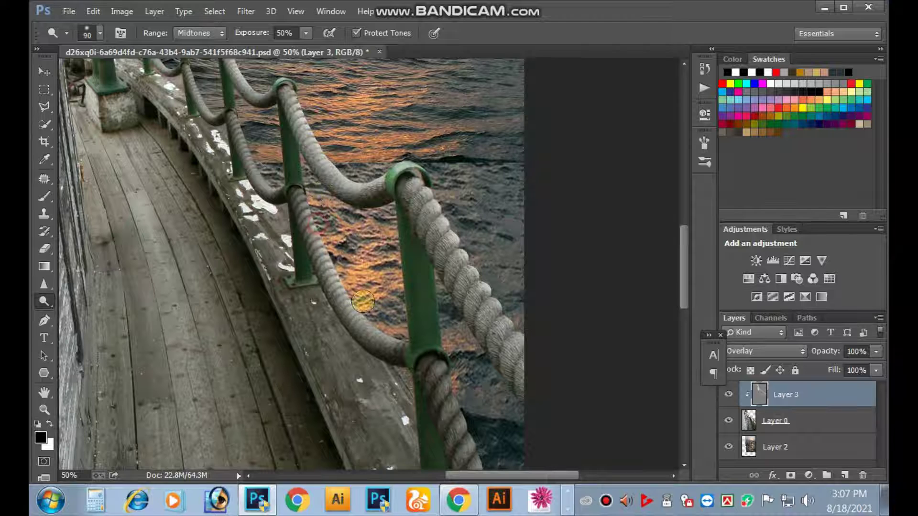
left_click_drag(349, 281, 404, 318)
Dodge the rope up to the post top, the railing, and the deck edge below it
left_click_drag(392, 217, 526, 287)
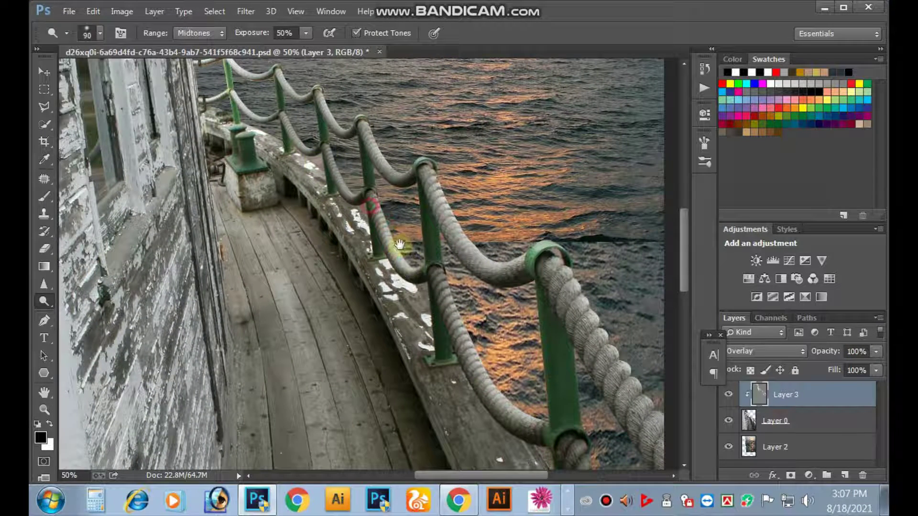
left_click_drag(362, 135, 419, 198)
left_click_drag(466, 229, 500, 228)
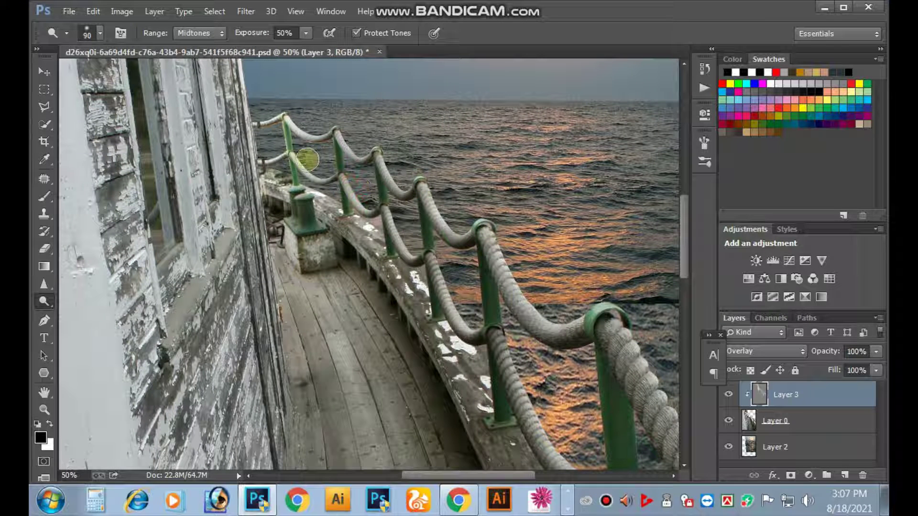
mouse_move(369, 221)
left_mouse_down()
mouse_move(414, 268)
mouse_move(465, 364)
left_mouse_up()
scroll(505, 405, "down", 2)
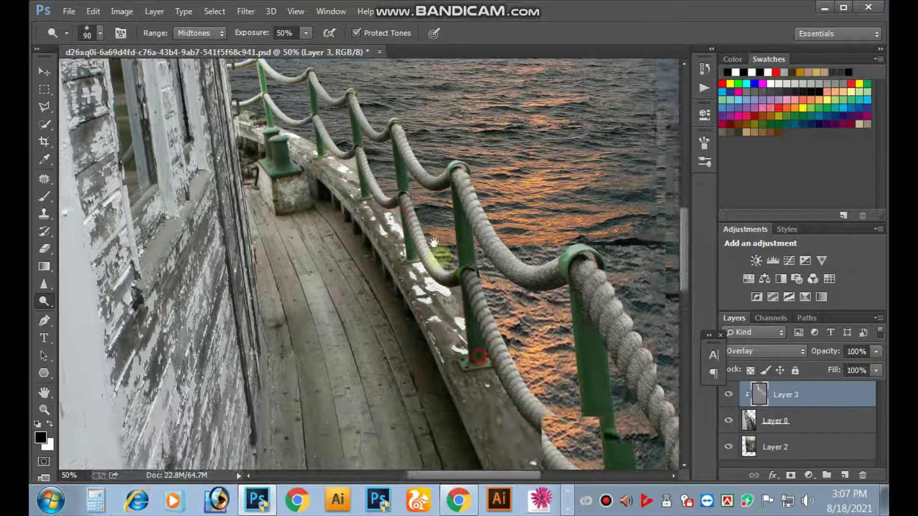
scroll(506, 378, "down", 3)
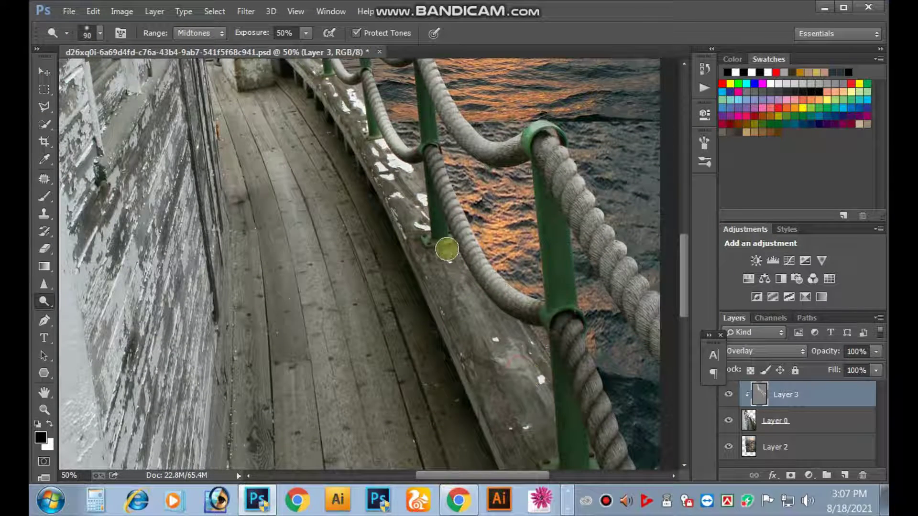
left_click_drag(447, 249, 553, 387)
key("ctrl+minus")
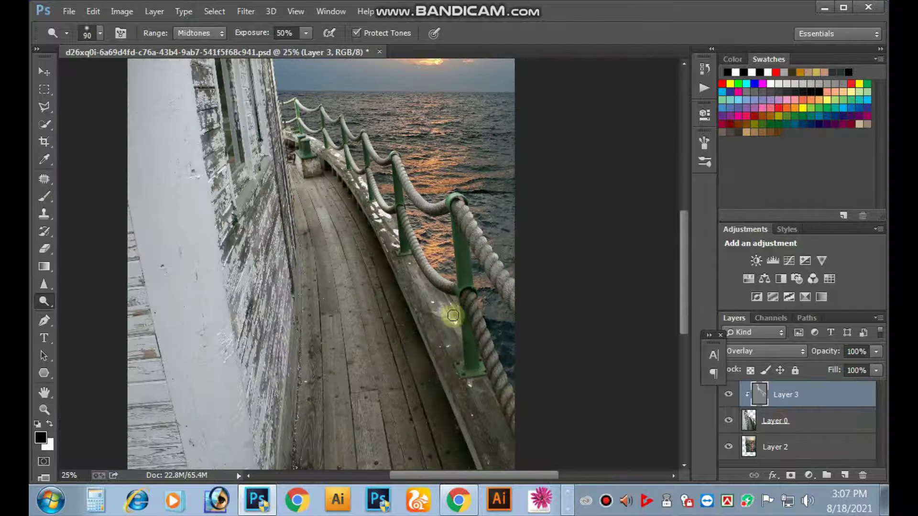
left_click_drag(459, 308, 466, 359)
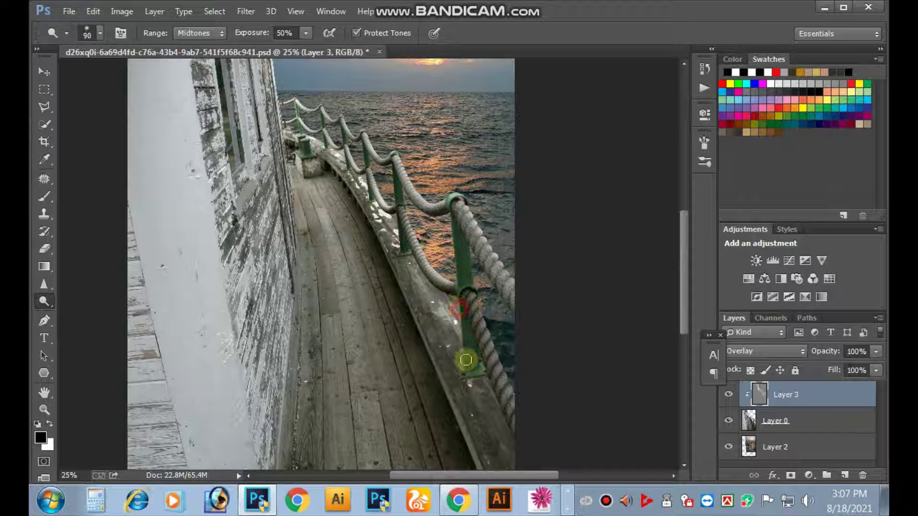
Toggle Layer 3's visibility to compare, then lighten the deck planks, wall edge and railing-side deck
left_click(729, 397)
left_click(728, 397)
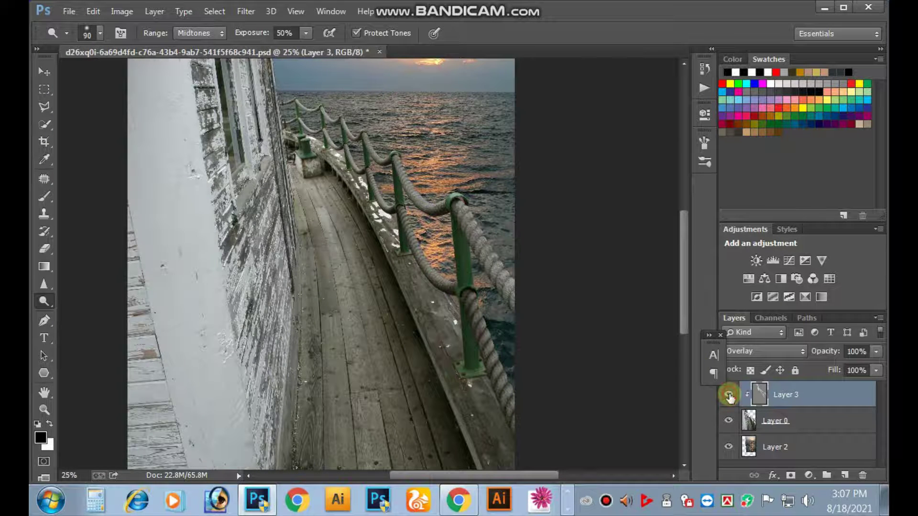
left_click(729, 397)
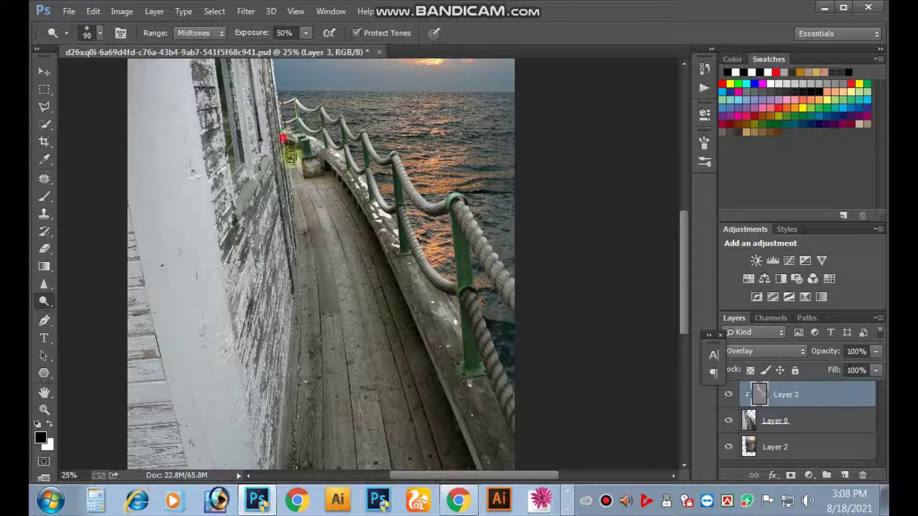
left_click_drag(287, 162, 299, 224)
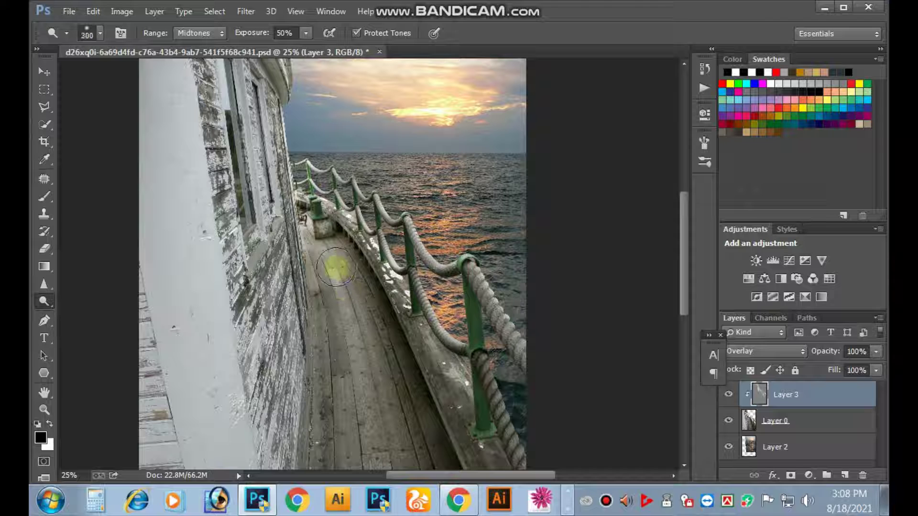
mouse_move(337, 267)
left_mouse_down()
mouse_move(345, 328)
mouse_move(338, 287)
mouse_move(320, 259)
mouse_move(359, 303)
mouse_move(318, 287)
mouse_move(287, 423)
left_mouse_up()
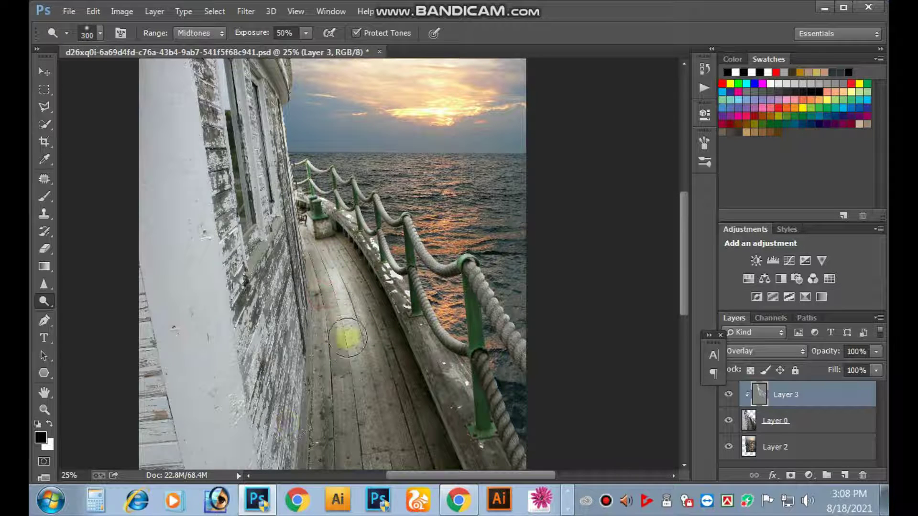
scroll(382, 311, "down", 2)
scroll(281, 218, "down", 2)
scroll(372, 230, "up", 2)
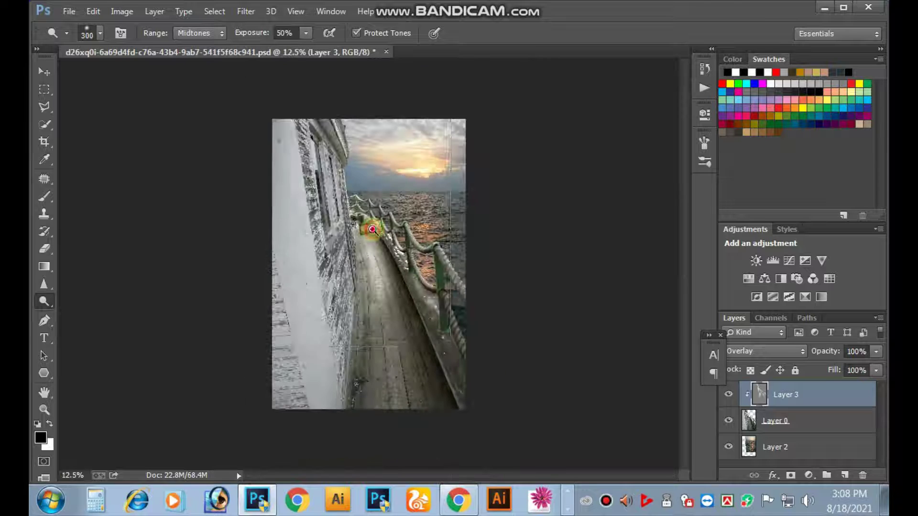
scroll(373, 230, "up", 1)
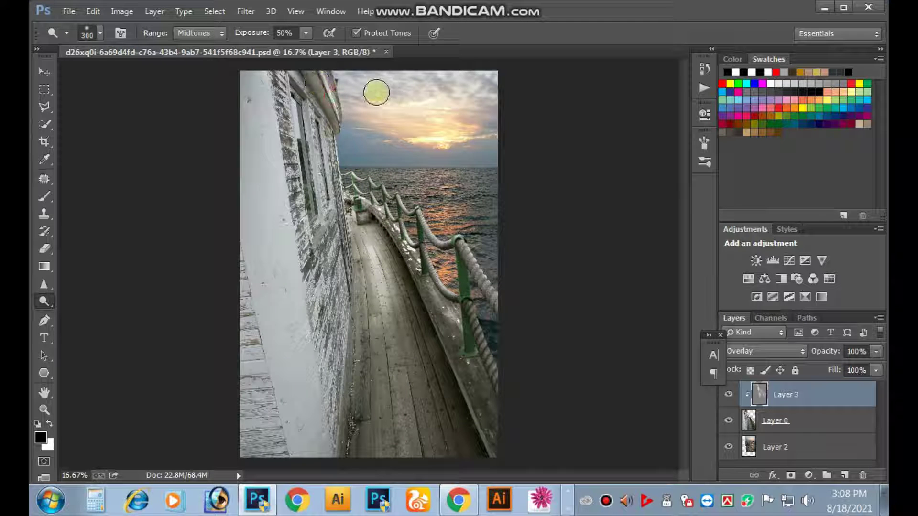
left_click_drag(338, 145, 333, 201)
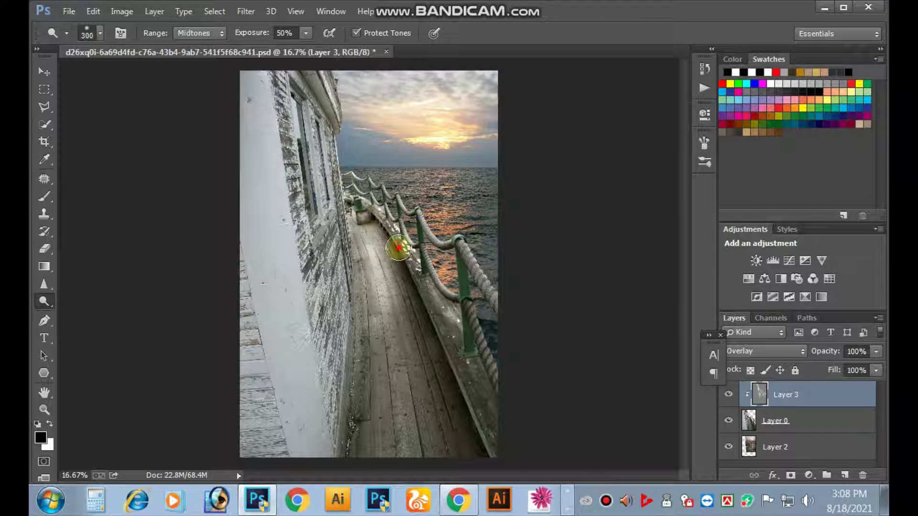
left_click_drag(398, 247, 474, 399)
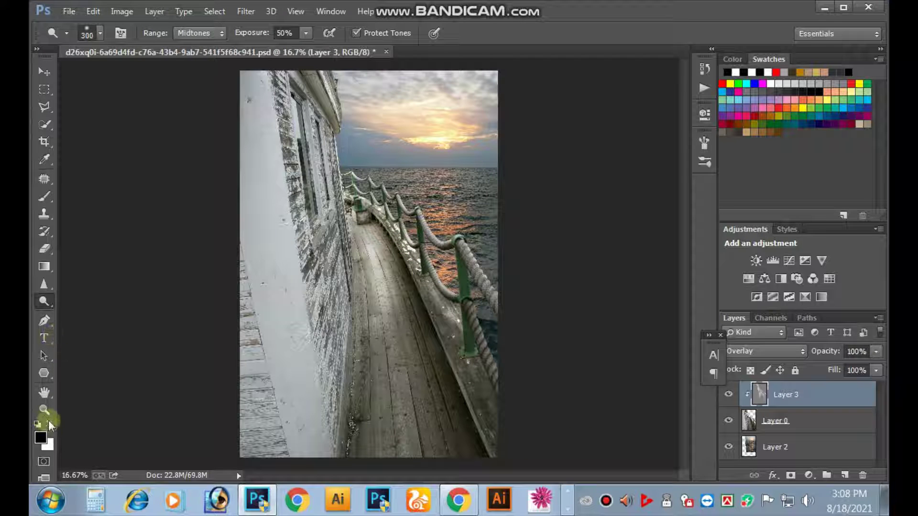
Undo a stray mark and paint soft shading along the railing edge at 17% brush opacity
left_click(44, 196)
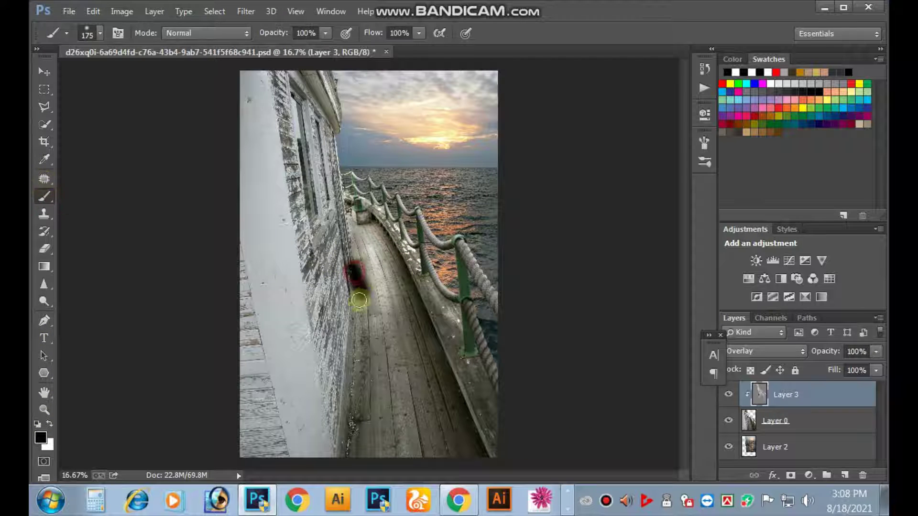
key("ctrl+z")
left_click(328, 33)
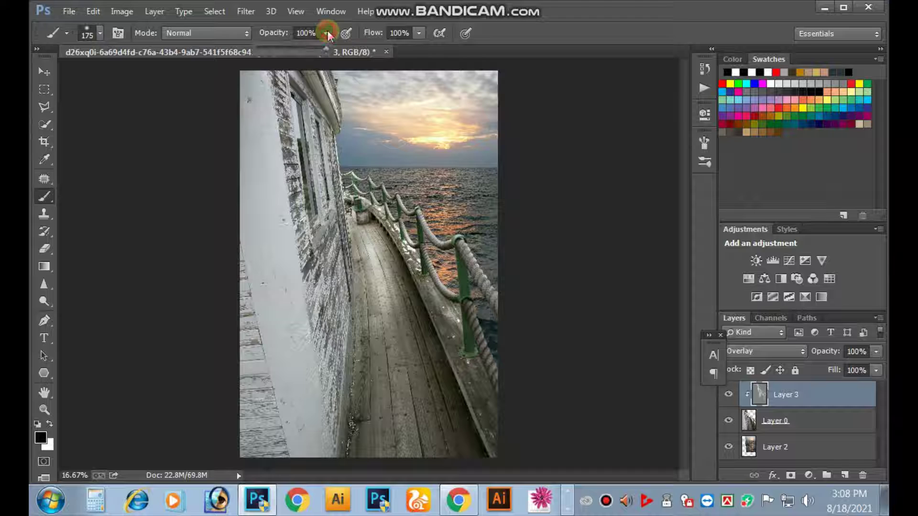
left_click_drag(275, 47, 266, 50)
left_click(404, 258)
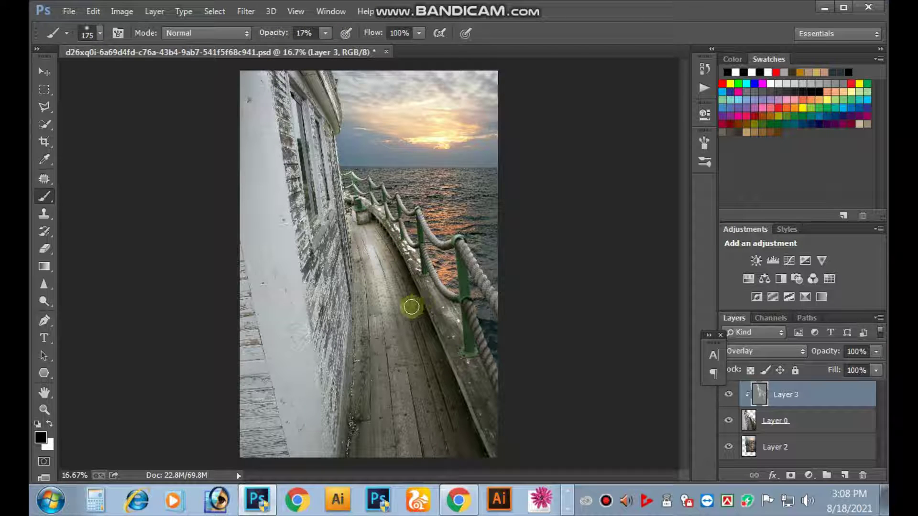
left_click_drag(418, 292, 361, 201)
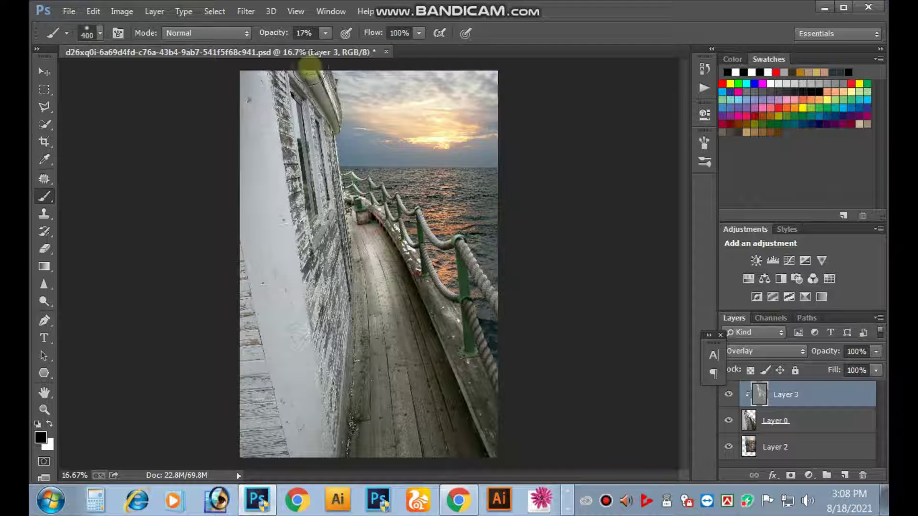
Paint faint 9% opacity strokes further along the railing
left_click_drag(319, 48, 322, 48)
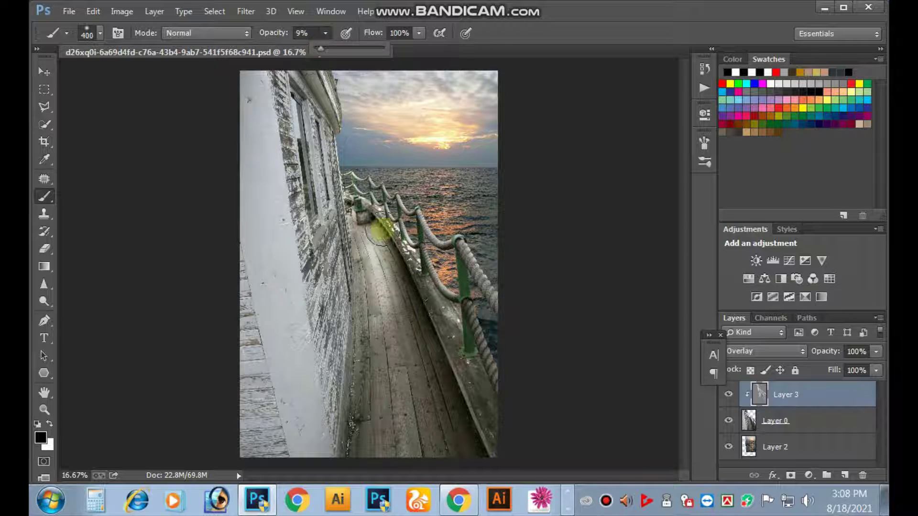
left_click(431, 316)
left_click_drag(421, 278, 492, 441)
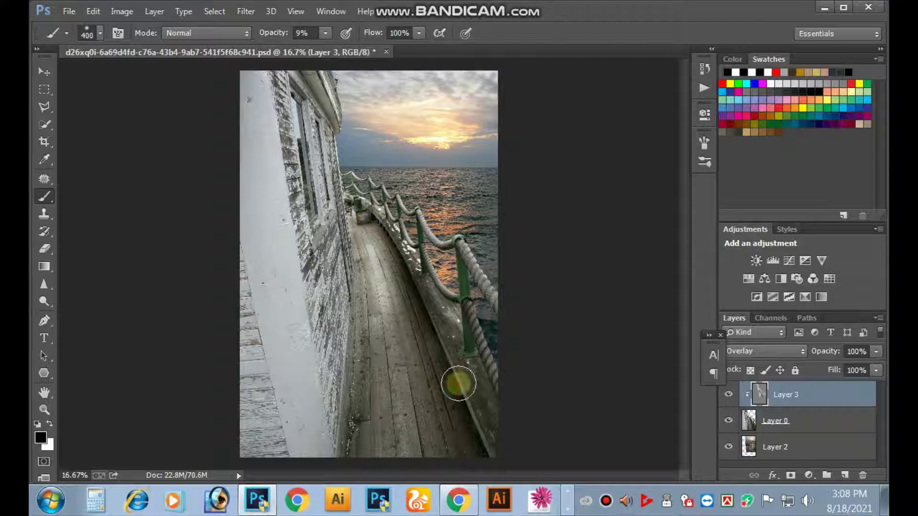
mouse_move(364, 204)
left_mouse_down()
mouse_move(441, 321)
mouse_move(364, 229)
mouse_move(328, 318)
mouse_move(375, 380)
mouse_move(375, 458)
mouse_move(420, 395)
mouse_move(365, 293)
mouse_move(469, 449)
mouse_move(408, 380)
mouse_move(329, 313)
mouse_move(321, 380)
mouse_move(322, 242)
mouse_move(328, 365)
mouse_move(345, 274)
mouse_move(328, 328)
mouse_move(283, 242)
mouse_move(242, 97)
mouse_move(281, 329)
left_mouse_up()
Shade the white wall faintly, raising brush opacity to 18% for strokes down the wall
mouse_move(282, 217)
left_mouse_down()
mouse_move(290, 99)
mouse_move(299, 96)
mouse_move(348, 364)
left_mouse_up()
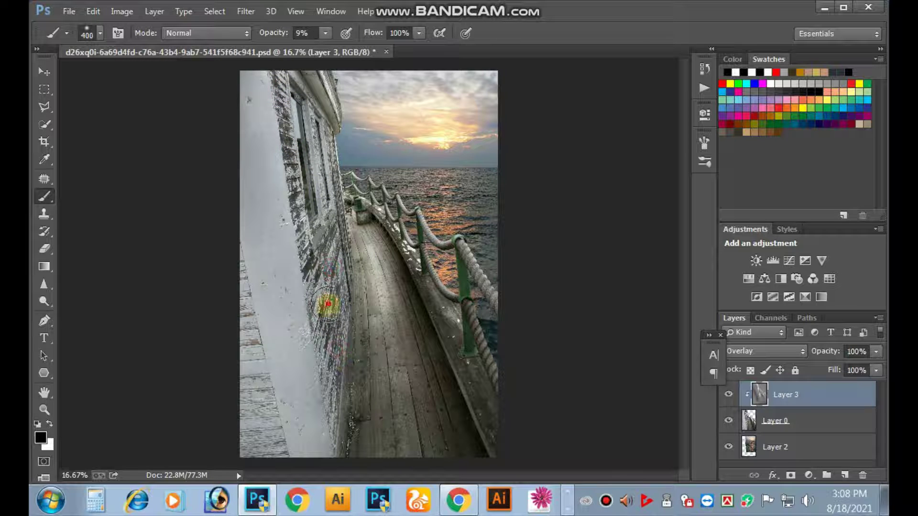
left_click_drag(328, 304, 303, 201)
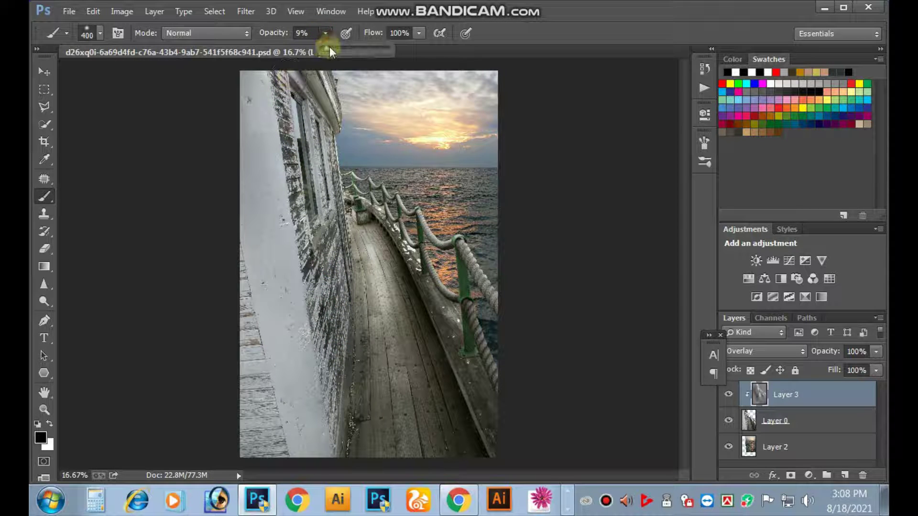
left_click_drag(329, 49, 336, 49)
mouse_move(250, 143)
left_mouse_down()
mouse_move(303, 430)
mouse_move(285, 435)
mouse_move(303, 368)
mouse_move(267, 168)
mouse_move(287, 204)
mouse_move(260, 101)
mouse_move(300, 340)
mouse_move(300, 416)
mouse_move(242, 300)
mouse_move(249, 448)
mouse_move(236, 281)
mouse_move(239, 394)
mouse_move(236, 293)
mouse_move(309, 465)
mouse_move(260, 270)
mouse_move(244, 375)
mouse_move(318, 469)
mouse_move(328, 424)
mouse_move(282, 303)
mouse_move(317, 267)
mouse_move(301, 282)
mouse_move(322, 430)
left_mouse_up()
Shade the wall up to the window and paint shading across the deck
mouse_move(321, 430)
left_mouse_down()
mouse_move(307, 324)
mouse_move(319, 398)
left_mouse_up()
mouse_move(319, 397)
left_mouse_down()
mouse_move(293, 98)
mouse_move(308, 92)
mouse_move(337, 266)
left_mouse_up()
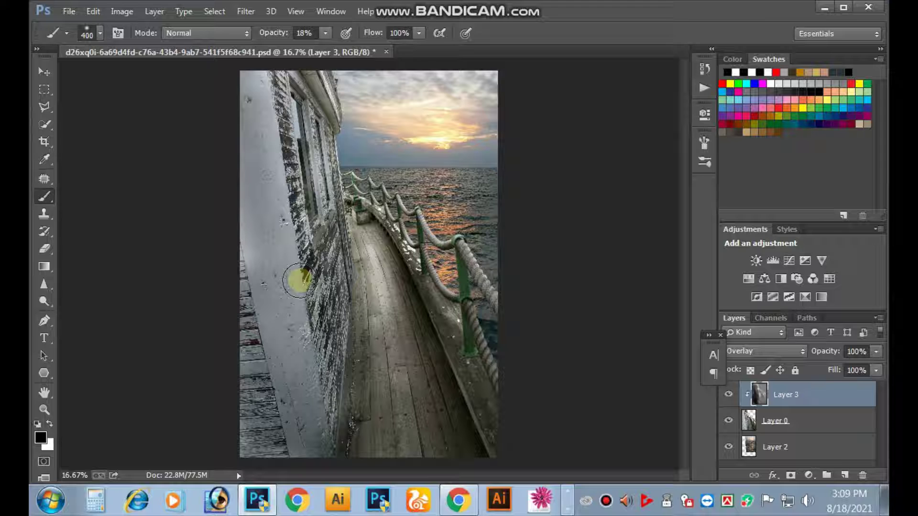
left_click_drag(371, 410, 410, 435)
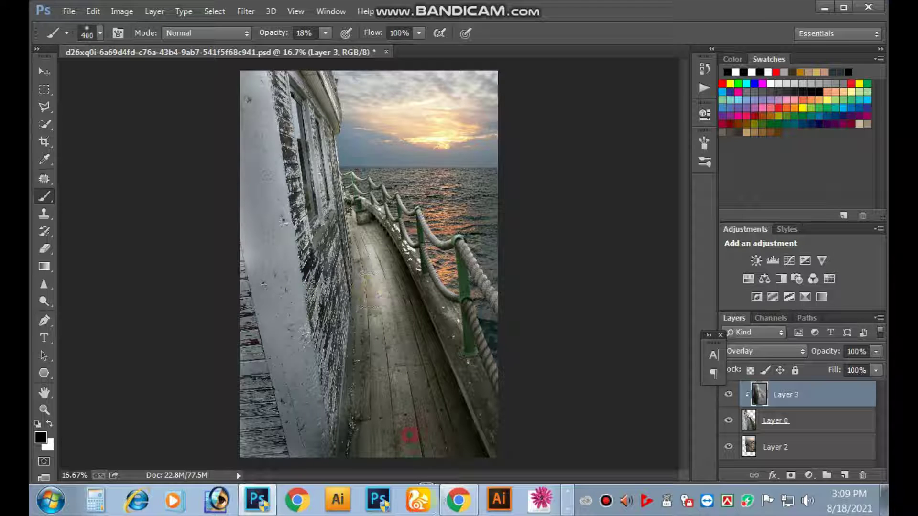
mouse_move(478, 468)
left_mouse_down()
mouse_move(369, 373)
mouse_move(303, 348)
mouse_move(264, 298)
left_mouse_up()
left_click_drag(240, 251, 262, 200)
mouse_move(261, 92)
left_mouse_down()
mouse_move(301, 361)
mouse_move(265, 260)
mouse_move(260, 432)
left_mouse_up()
Darken the white wall with more strokes from top to bottom and near the window
left_click_drag(332, 423, 289, 307)
left_click_drag(272, 213, 254, 113)
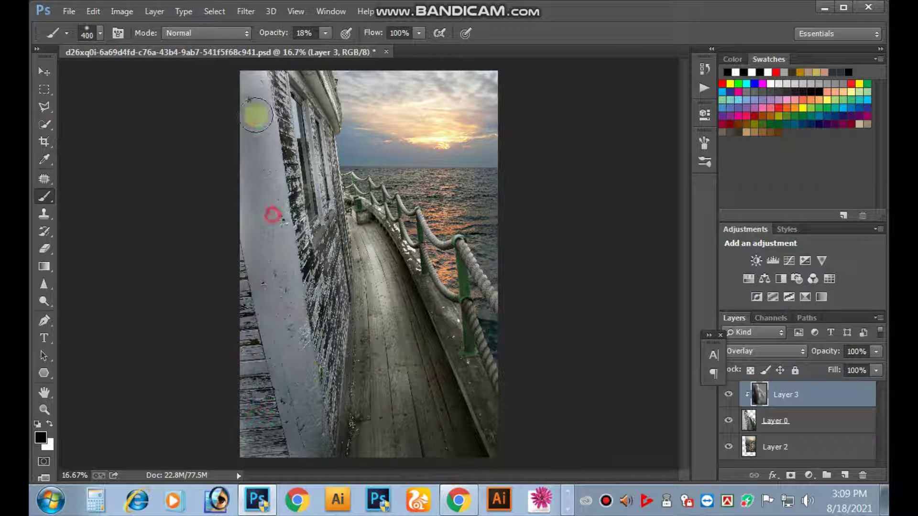
left_click_drag(263, 148, 266, 154)
mouse_move(271, 252)
left_mouse_down()
mouse_move(271, 313)
mouse_move(289, 324)
left_mouse_up()
left_click_drag(265, 379, 276, 437)
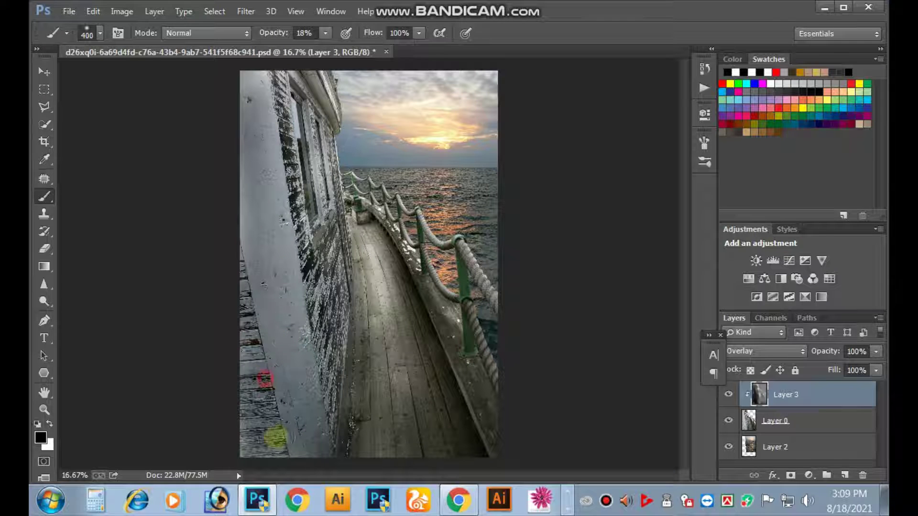
mouse_move(289, 140)
left_mouse_down()
mouse_move(348, 349)
mouse_move(294, 255)
mouse_move(313, 301)
mouse_move(317, 393)
left_mouse_up()
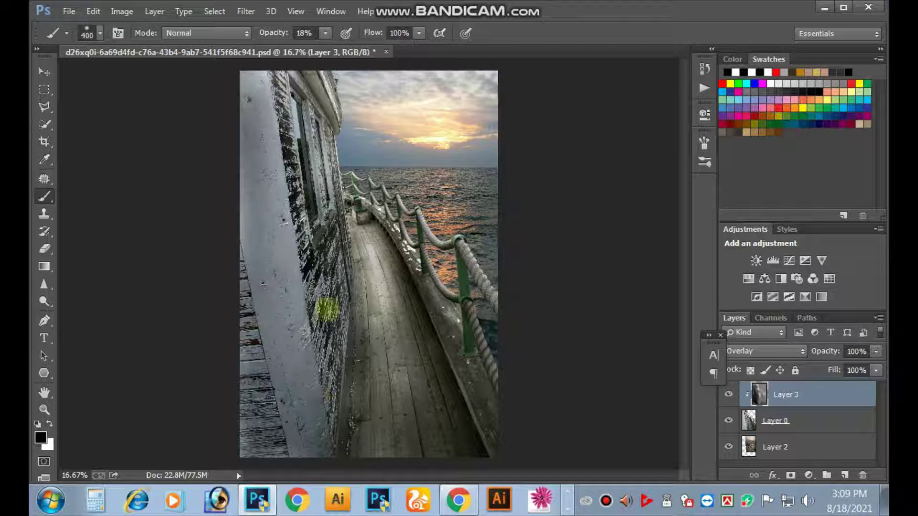
mouse_move(328, 310)
left_mouse_down()
mouse_move(345, 301)
mouse_move(334, 375)
mouse_move(373, 428)
mouse_move(303, 136)
mouse_move(272, 126)
mouse_move(260, 194)
mouse_move(273, 272)
left_mouse_up()
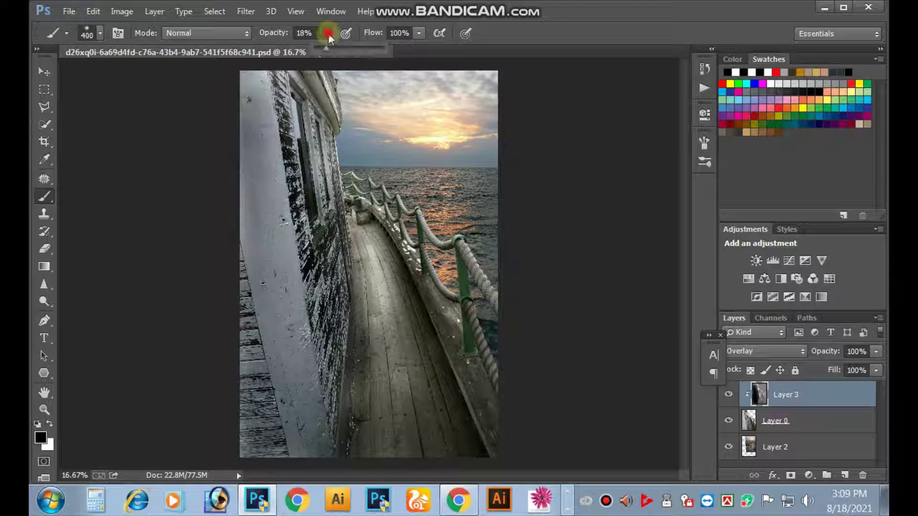
At 35% brush opacity, darken the wall and deck with stronger strokes
mouse_move(254, 137)
left_mouse_down()
mouse_move(263, 207)
mouse_move(250, 217)
mouse_move(318, 61)
left_mouse_up()
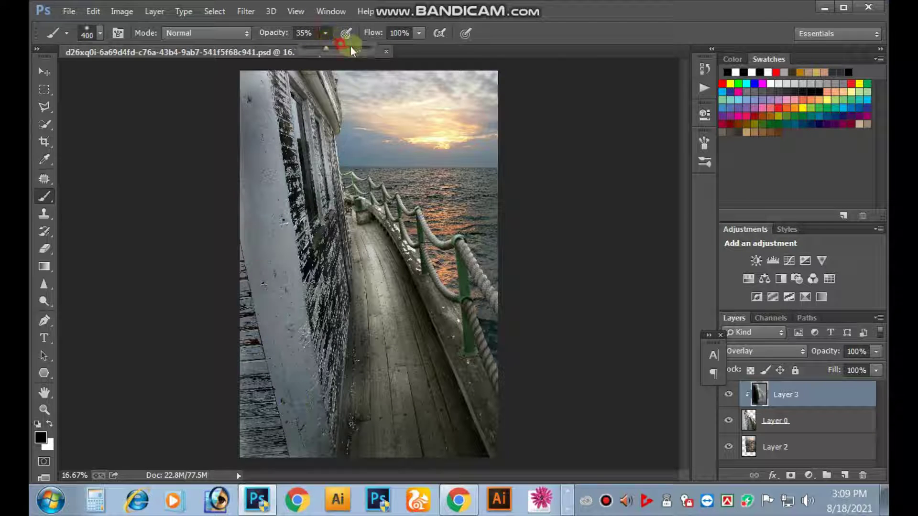
mouse_move(275, 163)
left_mouse_down()
mouse_move(287, 328)
mouse_move(307, 435)
mouse_move(231, 108)
mouse_move(231, 210)
mouse_move(273, 408)
mouse_move(258, 389)
mouse_move(237, 426)
mouse_move(262, 215)
mouse_move(293, 373)
mouse_move(262, 77)
mouse_move(277, 250)
mouse_move(310, 433)
left_mouse_up()
mouse_move(431, 350)
left_mouse_down()
mouse_move(340, 443)
mouse_move(307, 418)
mouse_move(259, 439)
mouse_move(300, 447)
mouse_move(221, 455)
mouse_move(132, 405)
left_mouse_up()
Open the photo of the woman by the stone wall, then close it again
key("ctrl+minus")
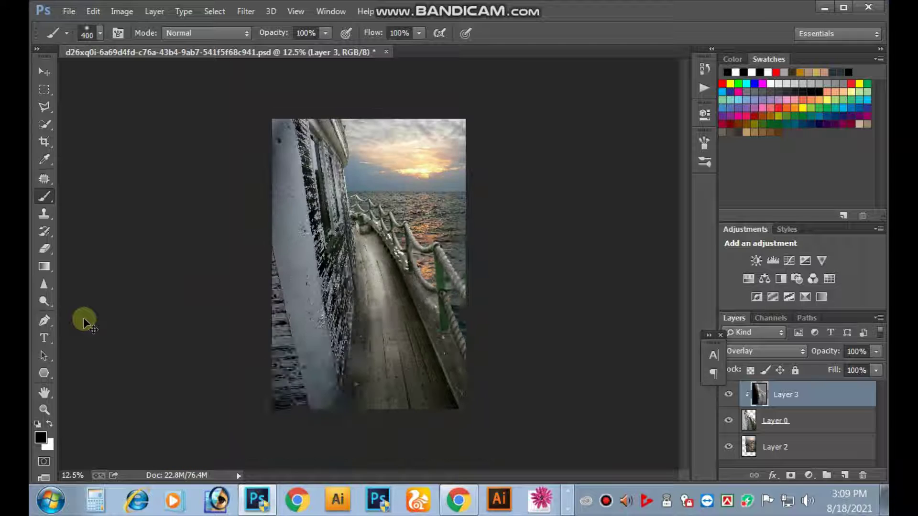
left_click(44, 71)
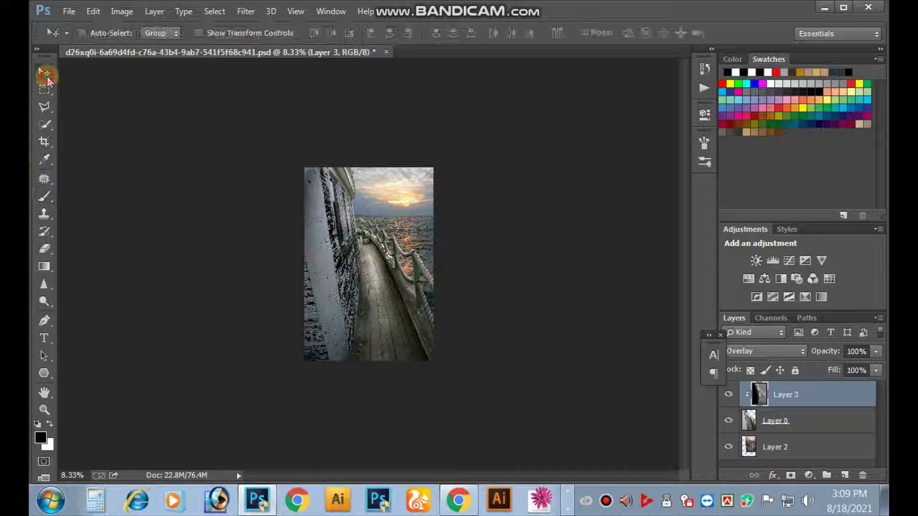
left_click(357, 226, "ctrl")
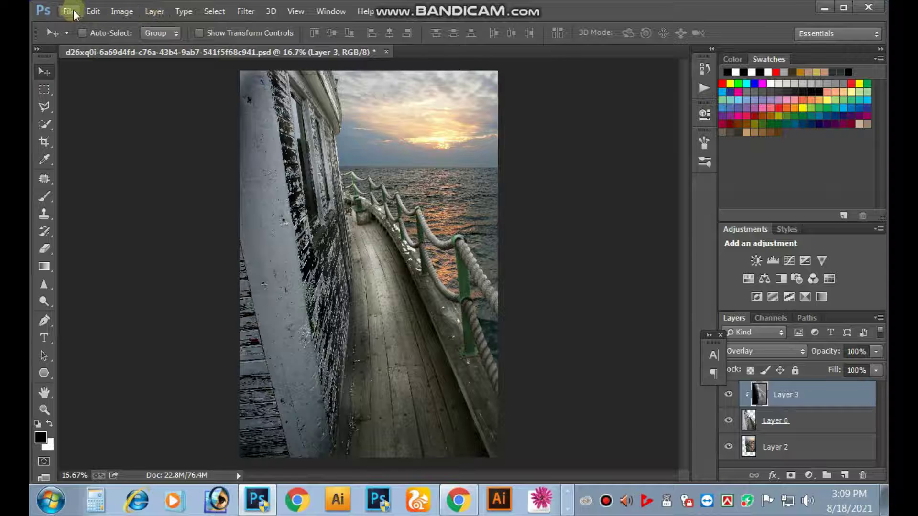
left_click(74, 10)
left_click(106, 22)
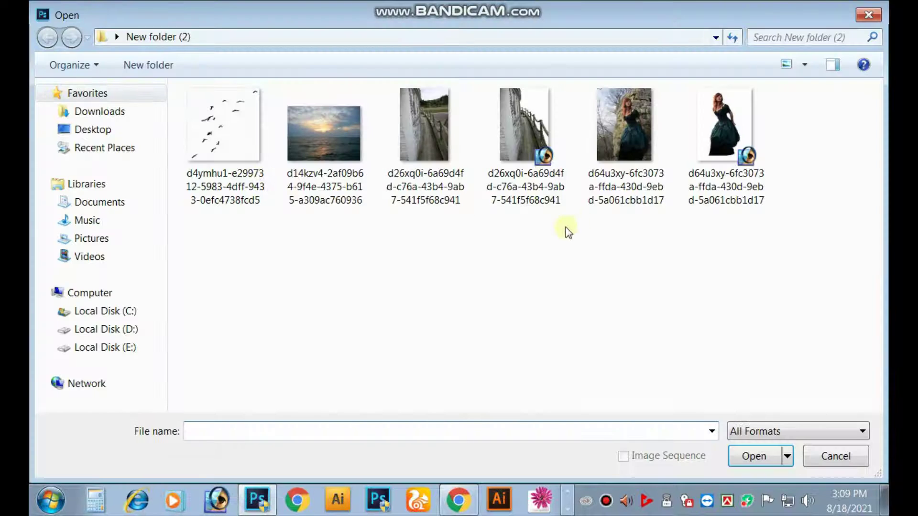
left_click(621, 128)
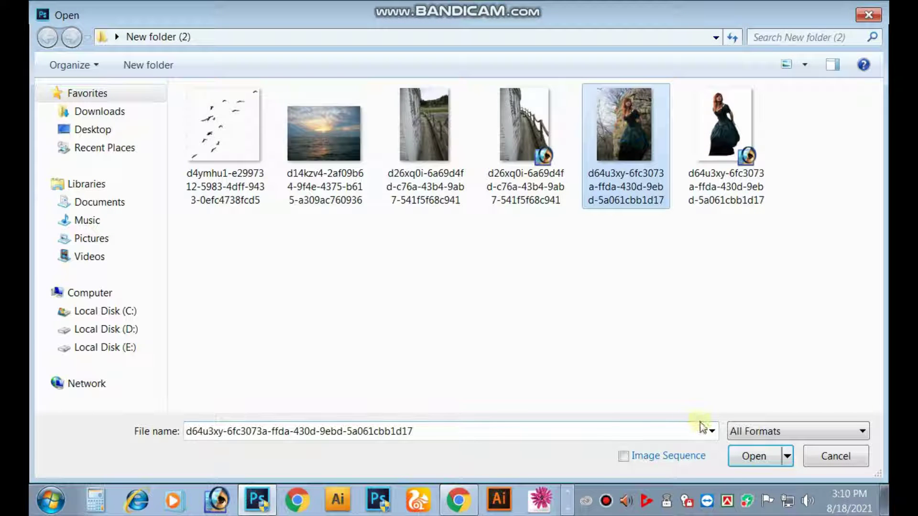
left_click(760, 460)
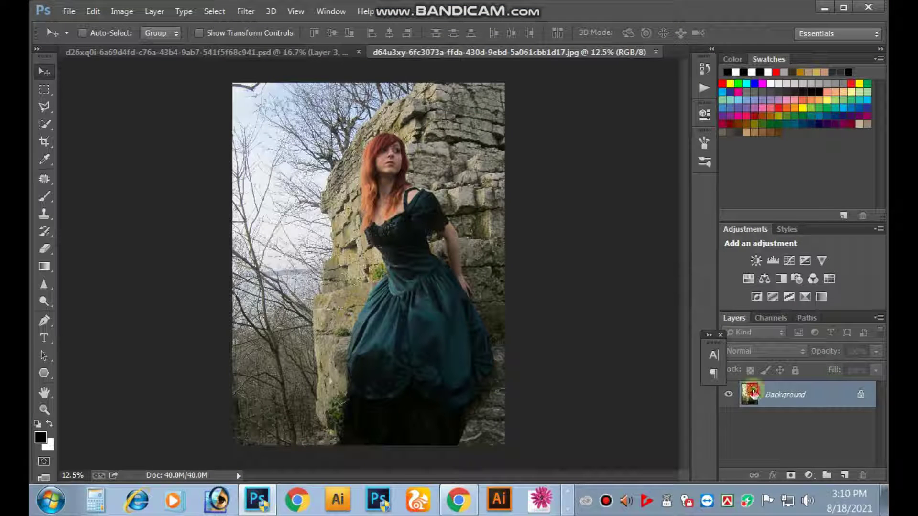
left_click(656, 52)
Open the cut-out PSD version of the woman
left_click(67, 11)
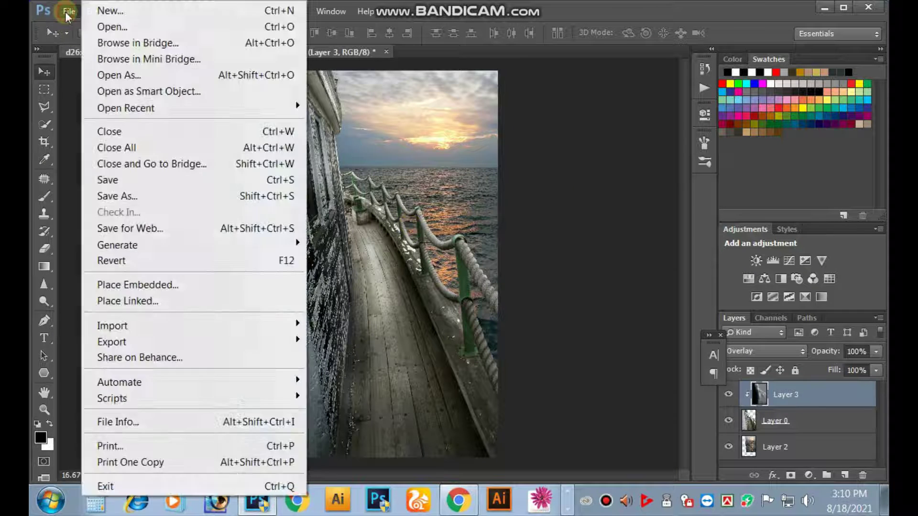
left_click(94, 26)
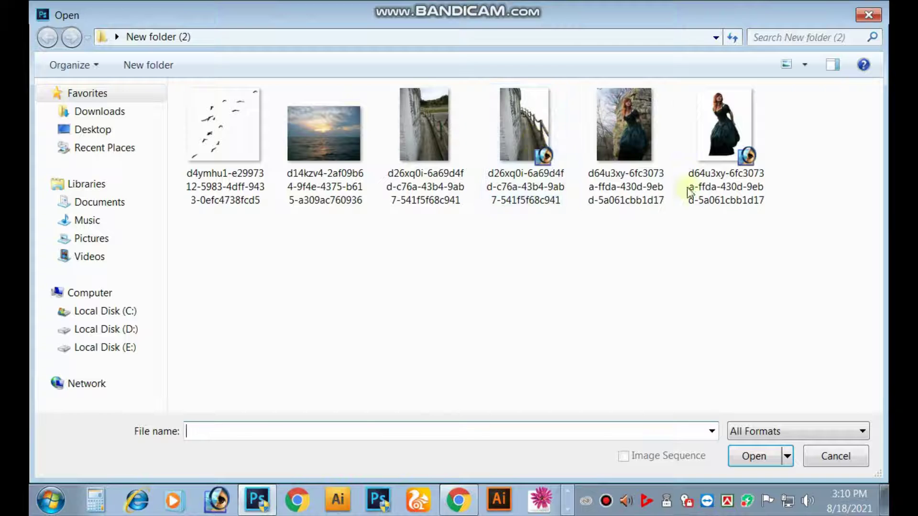
left_click(684, 165)
left_click(741, 459)
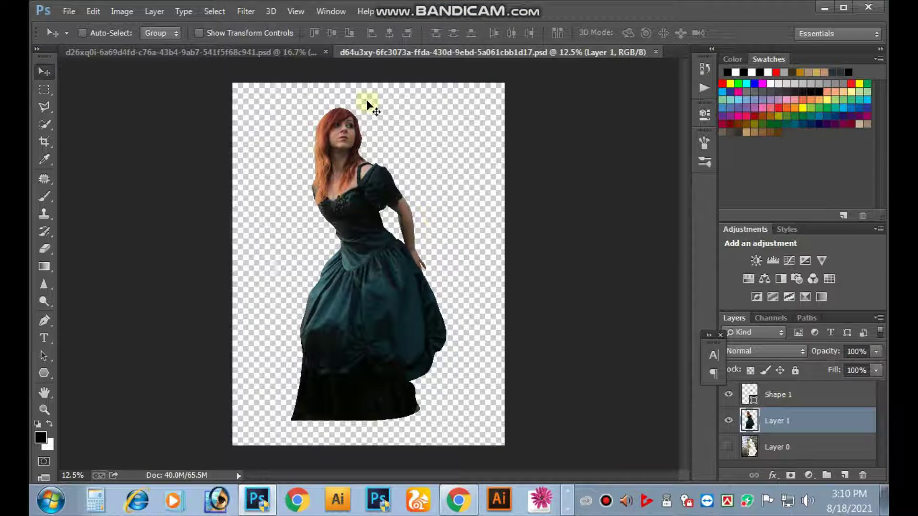
Bring the woman into the ship composite, release her clipping mask and move her onto the deck
mouse_move(340, 199)
left_mouse_down()
mouse_move(128, 70)
mouse_move(437, 302)
left_mouse_up()
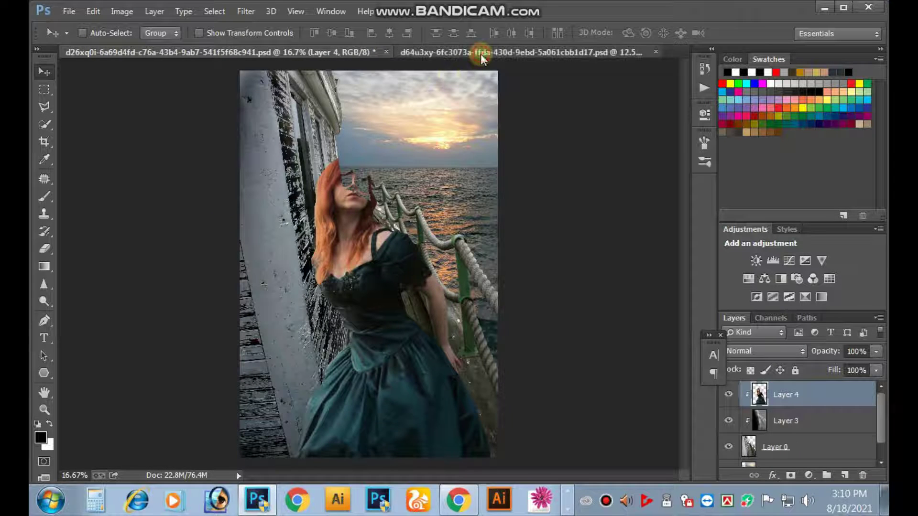
left_click(656, 51)
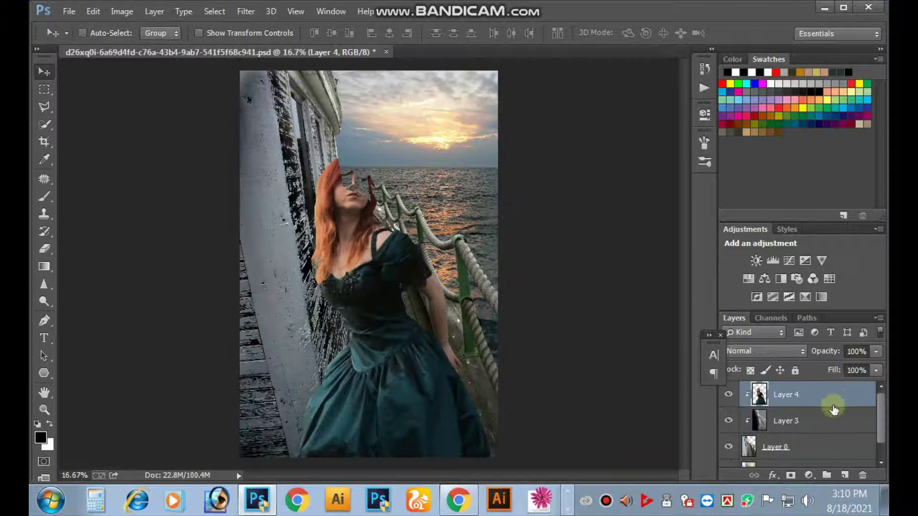
right_click(833, 408)
left_click(529, 290)
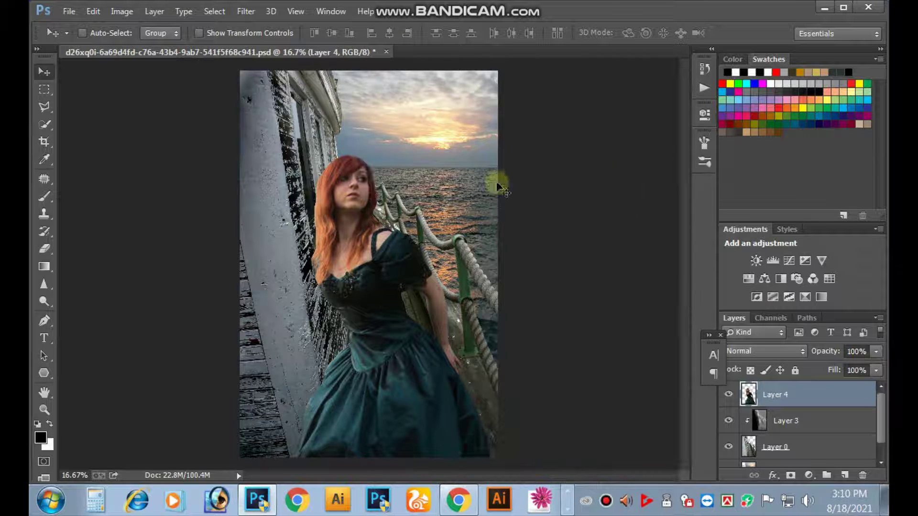
left_click_drag(384, 257, 369, 211)
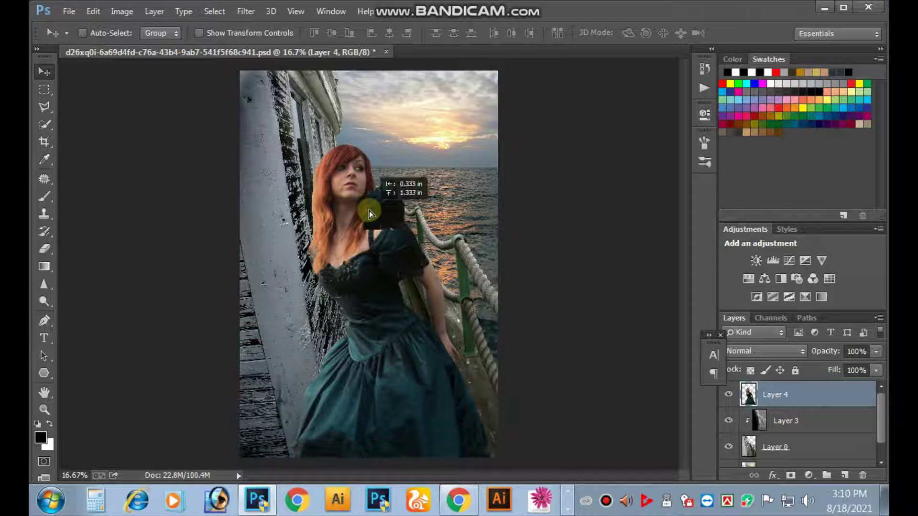
Free Transform the woman down to about two-thirds size
left_click(90, 12)
left_click(167, 339)
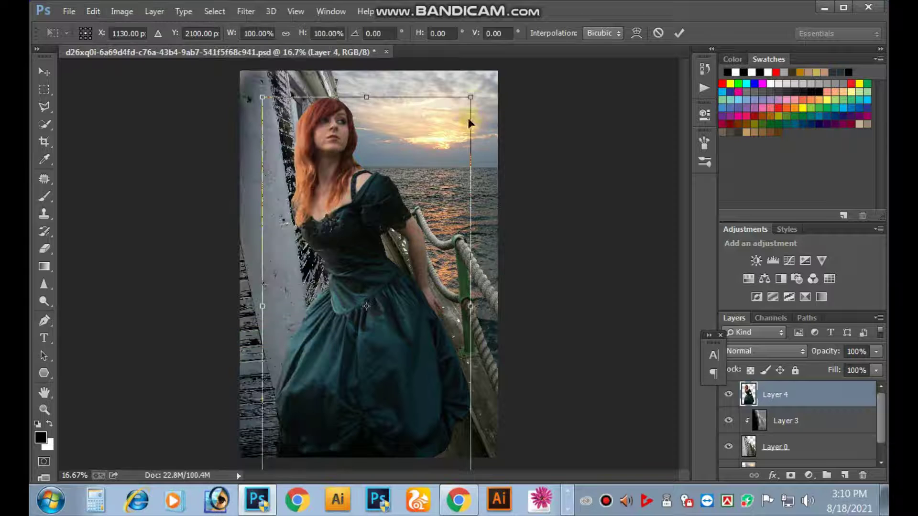
left_click_drag(473, 99, 447, 167)
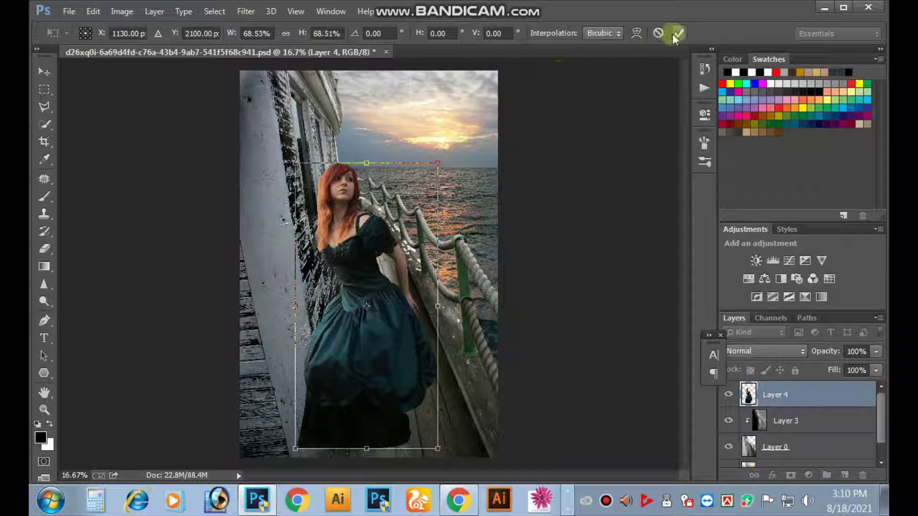
key("Return")
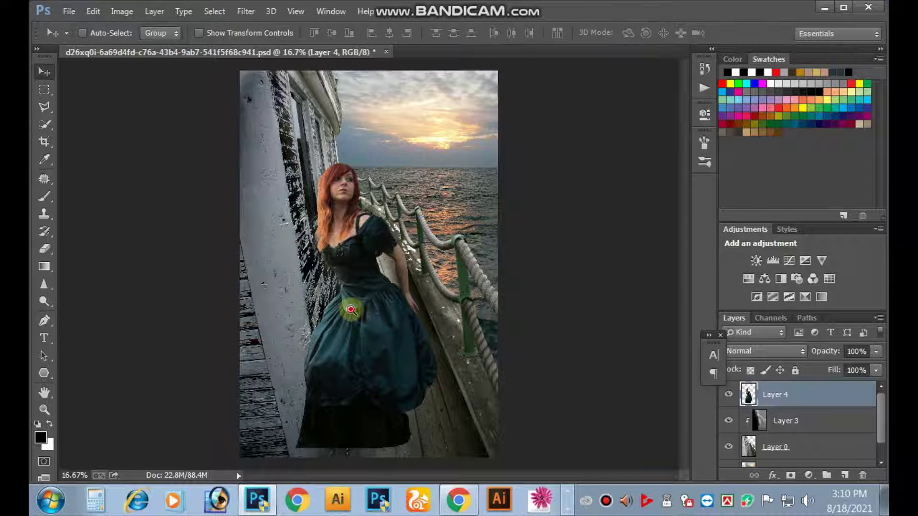
Marquee-select the bottom of the skirt and delete it, then select a thin strip along the hem
left_click(351, 310)
left_click_drag(375, 353, 340, 279)
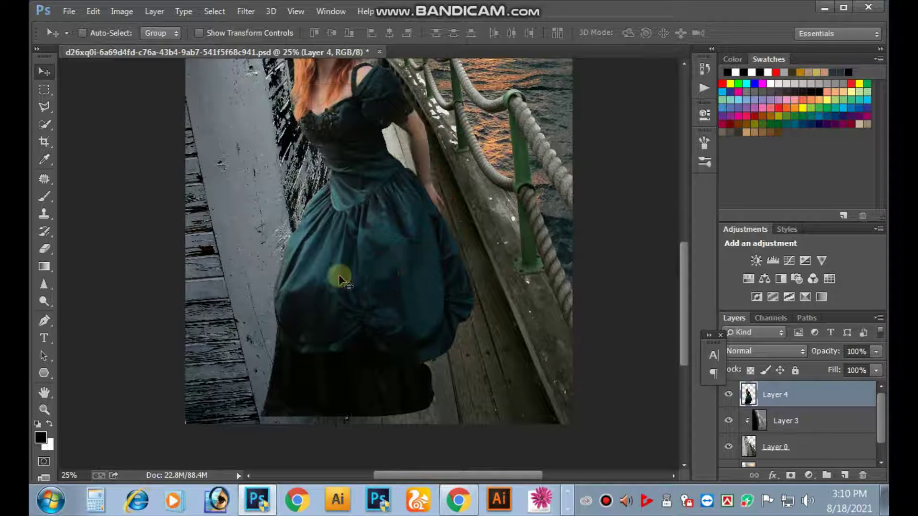
left_click(44, 89)
left_click_drag(258, 431, 542, 370)
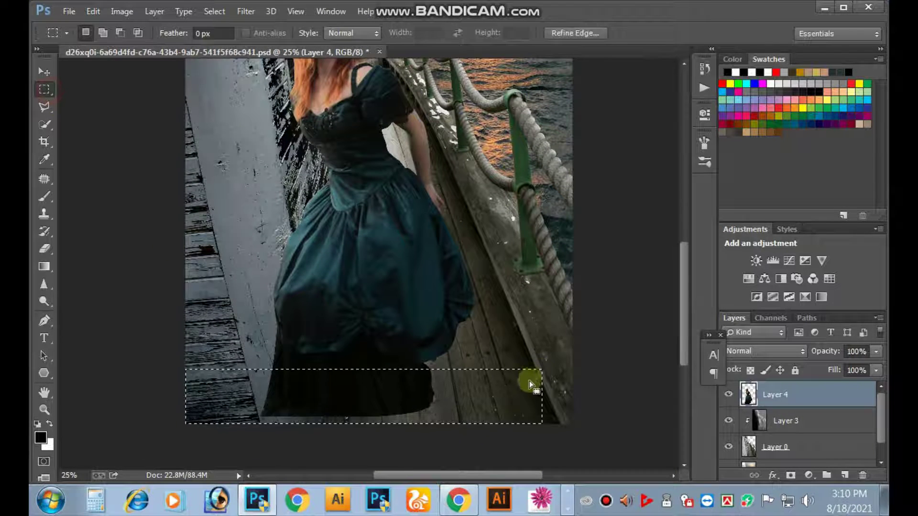
key("Delete")
left_click_drag(220, 366, 516, 385)
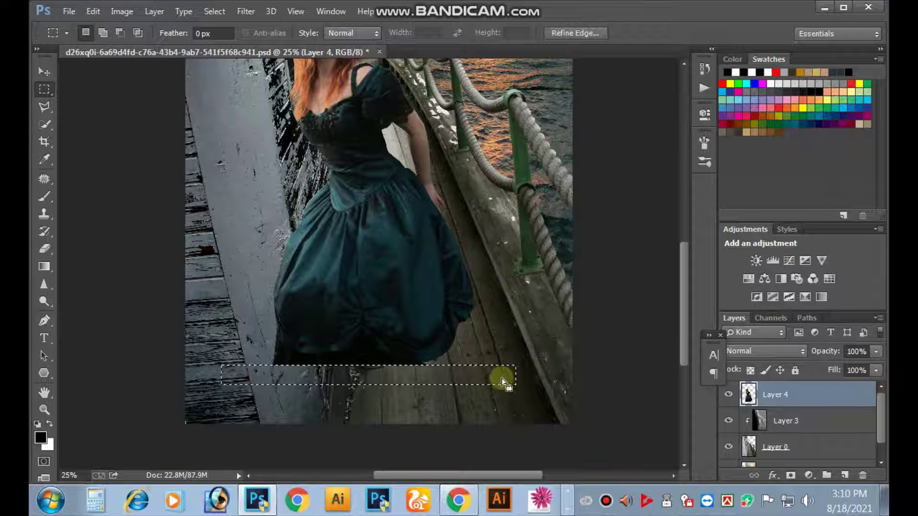
Clear the selection, zoom out, and nudge the woman's figure slightly on the deck
key("ctrl+d")
key("ctrl+minus")
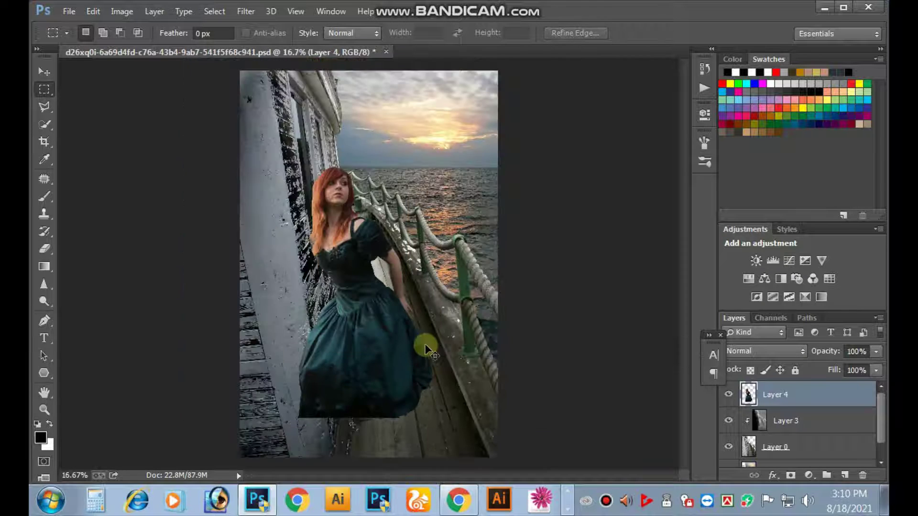
key("ctrl+minus")
left_click(45, 78)
left_click_drag(353, 223, 363, 238)
Start a Free Transform on the woman's Layer 4
key("ctrl+plus")
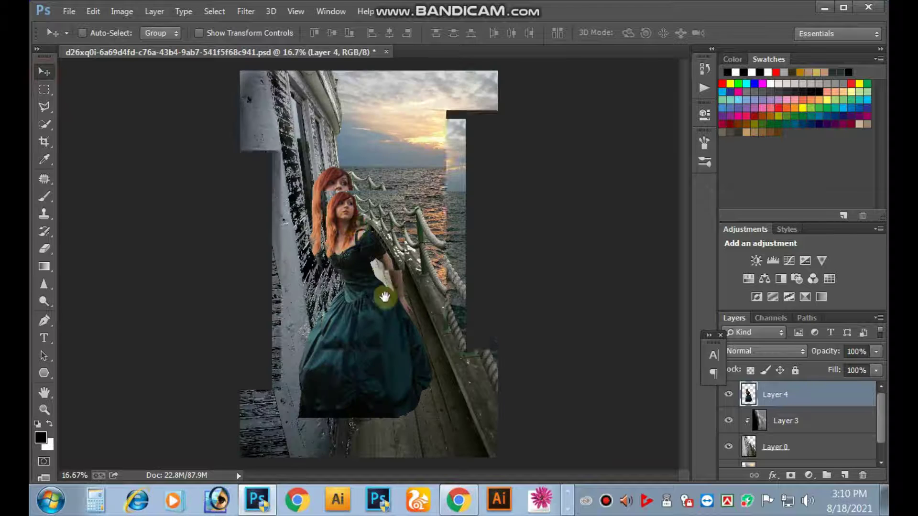
left_click(292, 191)
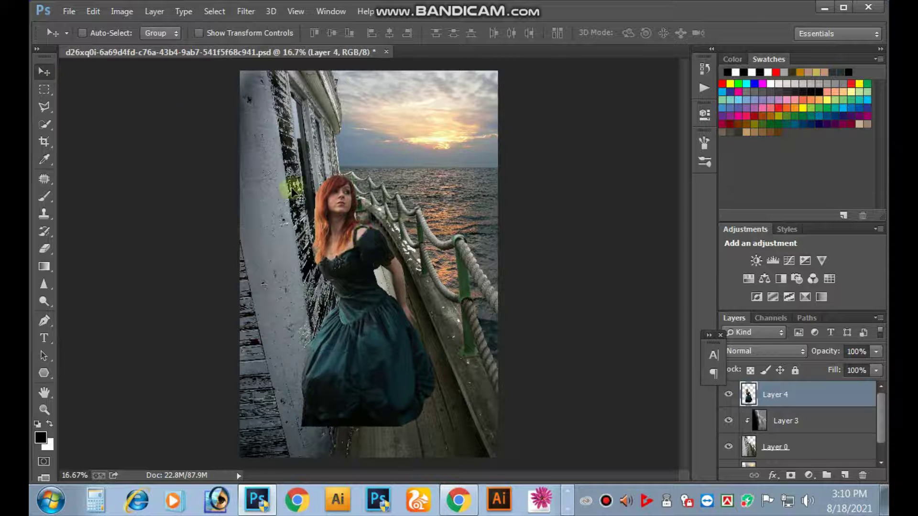
left_click(92, 12)
left_click(143, 340)
Flip the woman horizontally, shift her down-left, tilt about 9° and enlarge to roughly 122%
right_click(344, 261)
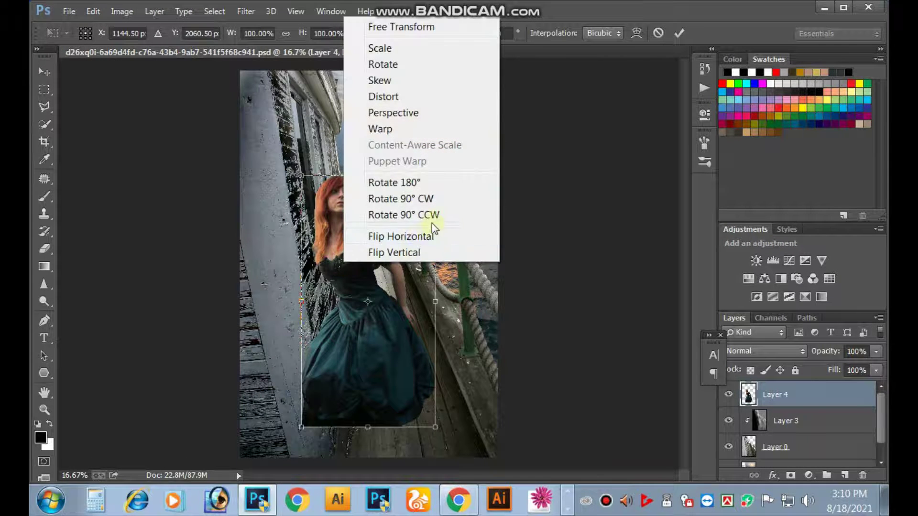
left_click(434, 236)
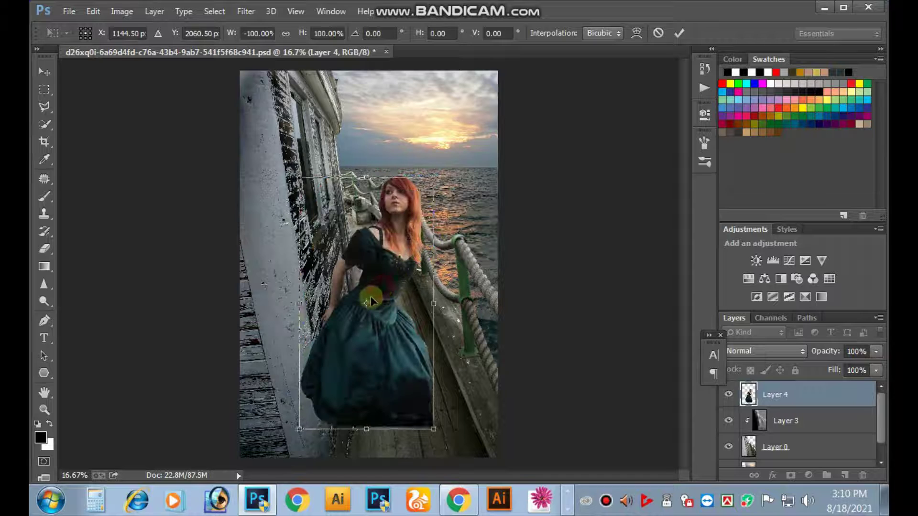
left_click_drag(381, 290, 365, 307)
left_click_drag(434, 287, 430, 272)
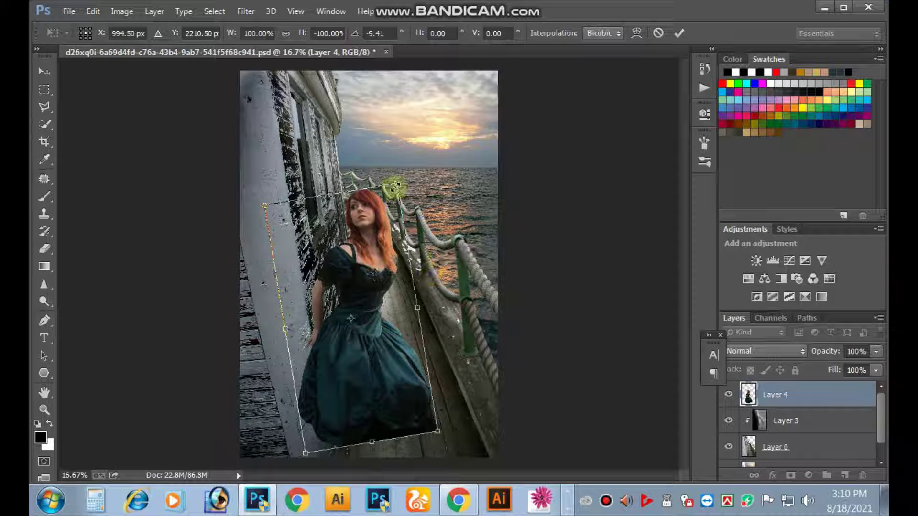
left_click_drag(396, 185, 415, 157)
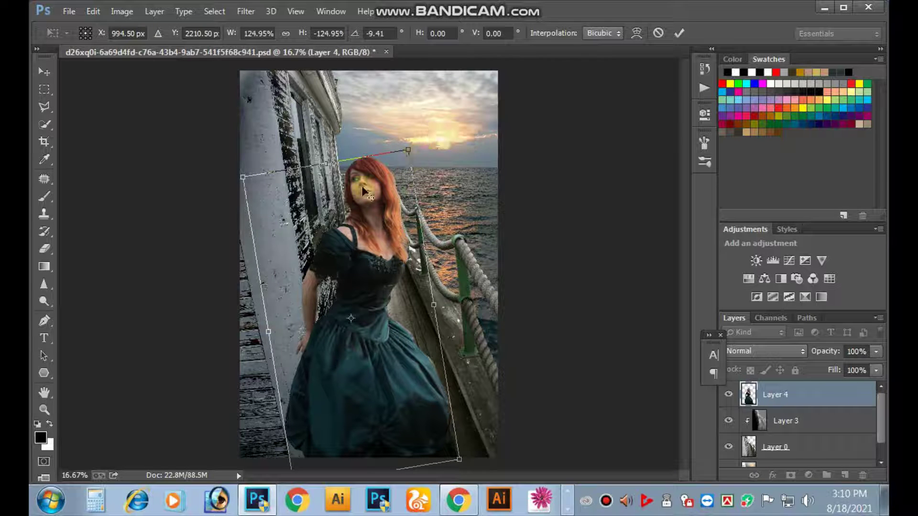
left_click(679, 33)
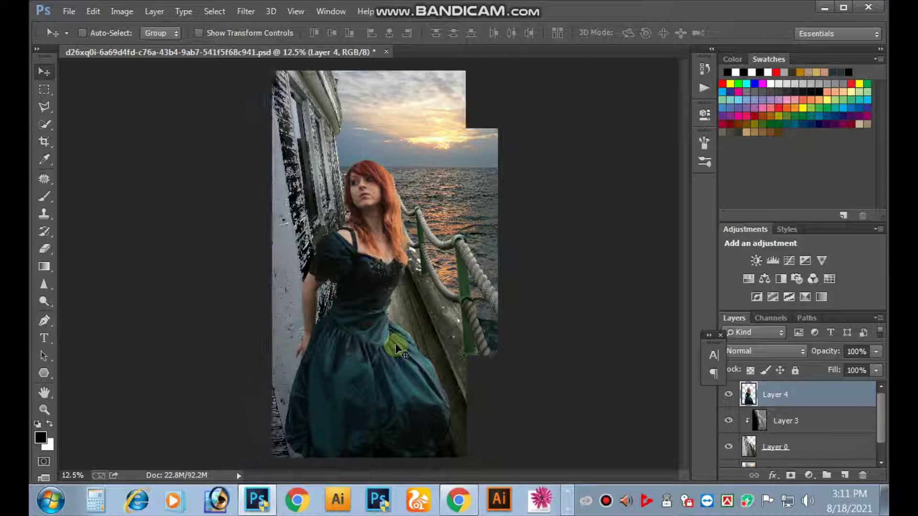
Undo repeatedly to compare before-and-after versions, then zoom in on the woman
key("ctrl+z")
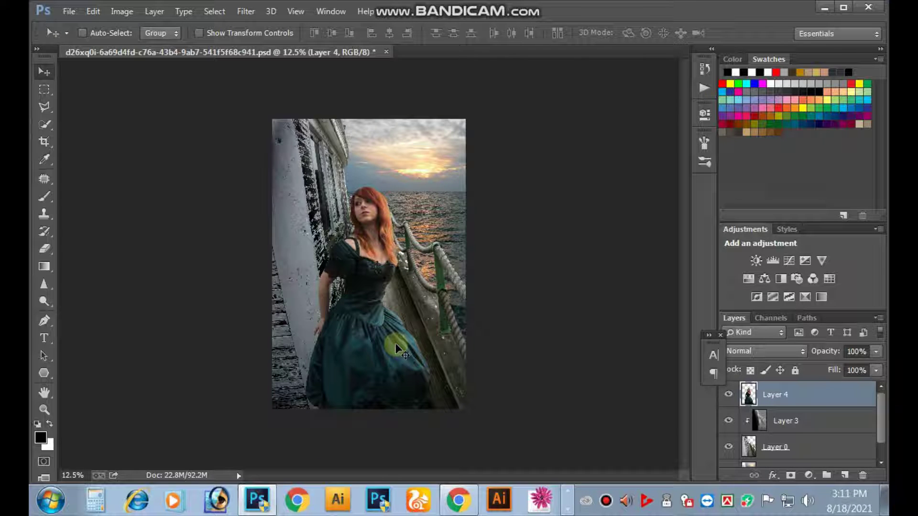
key("ctrl+z")
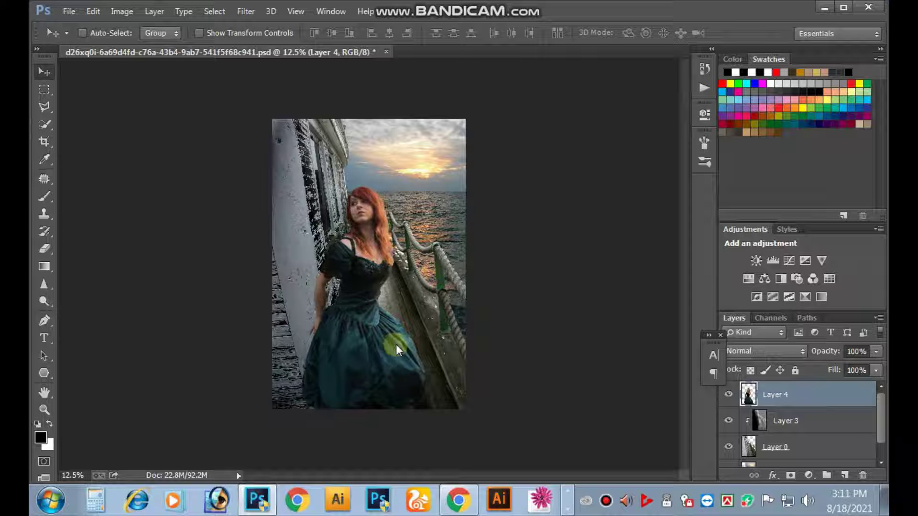
key("ctrl+z")
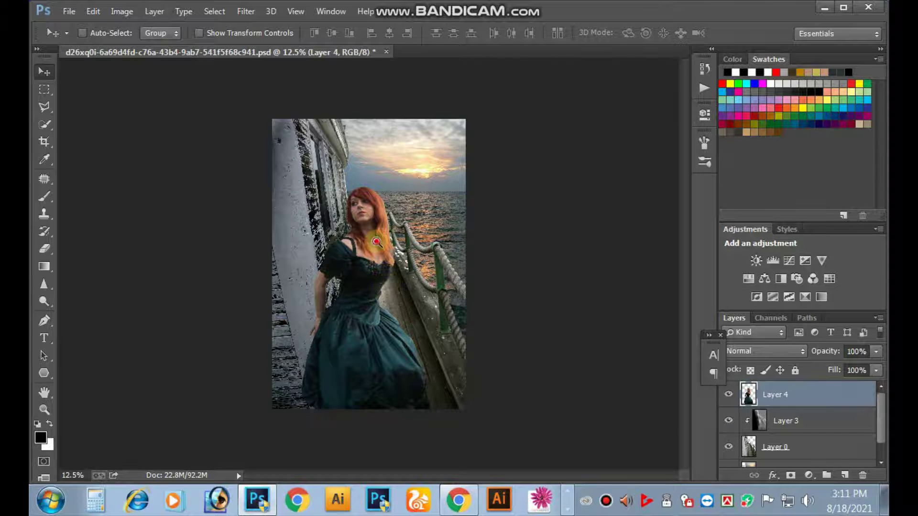
left_click(377, 242)
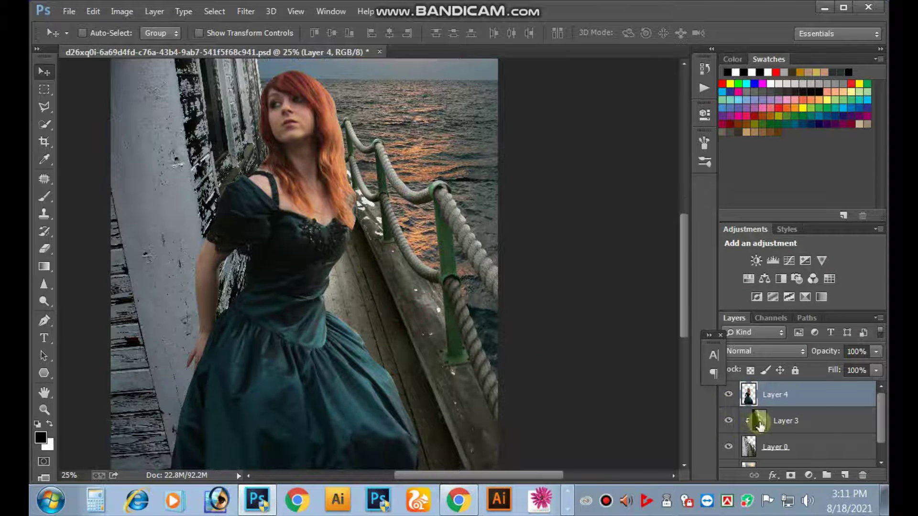
Select Overlay Layer 3 with a soft white brush, undoing a test stroke behind the dress
left_click(242, 244)
left_click(763, 426)
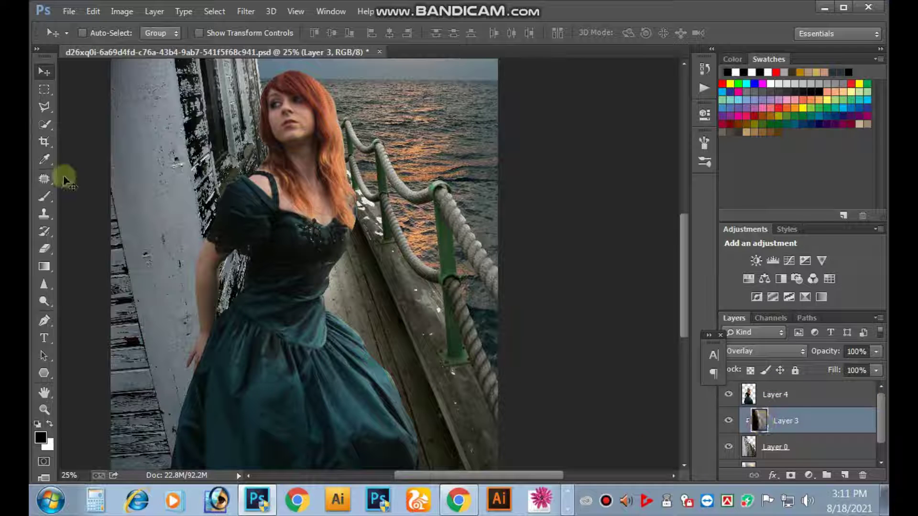
left_click(44, 196)
left_click(50, 423)
left_click_drag(347, 326, 341, 298)
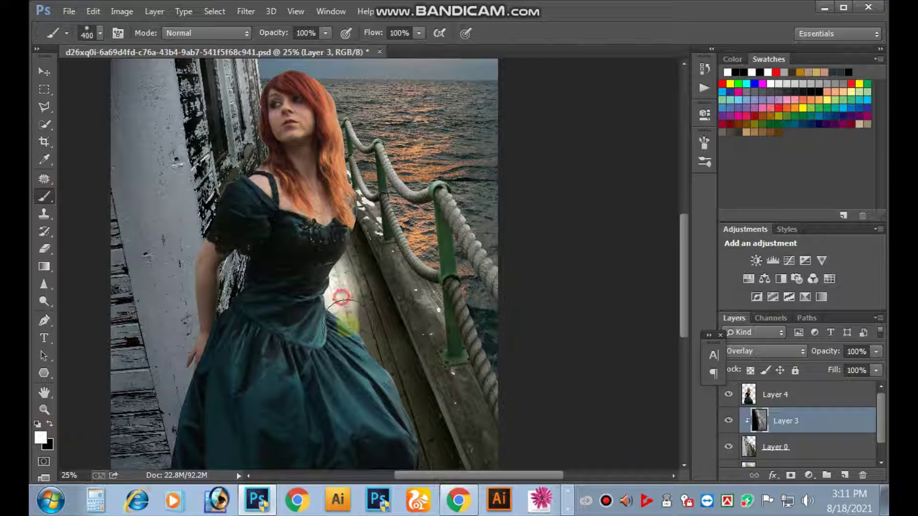
key("ctrl+z")
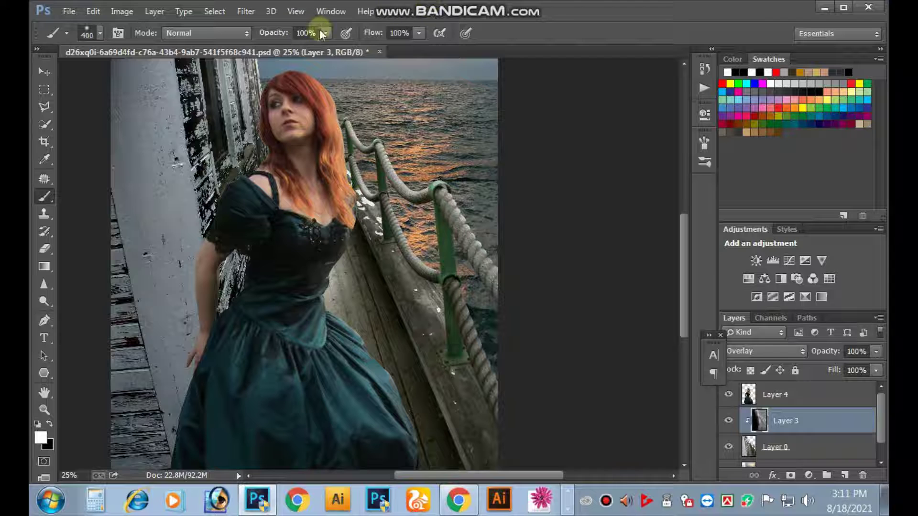
At 23% opacity, paint soft white near the bodice and between arm and dress
left_click_drag(269, 48, 274, 47)
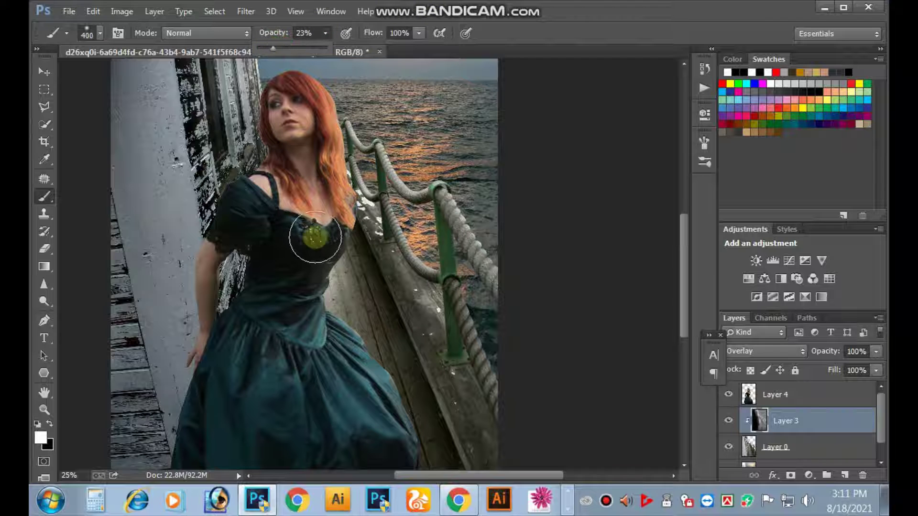
left_click_drag(353, 287, 351, 293)
left_click_drag(234, 260, 222, 297)
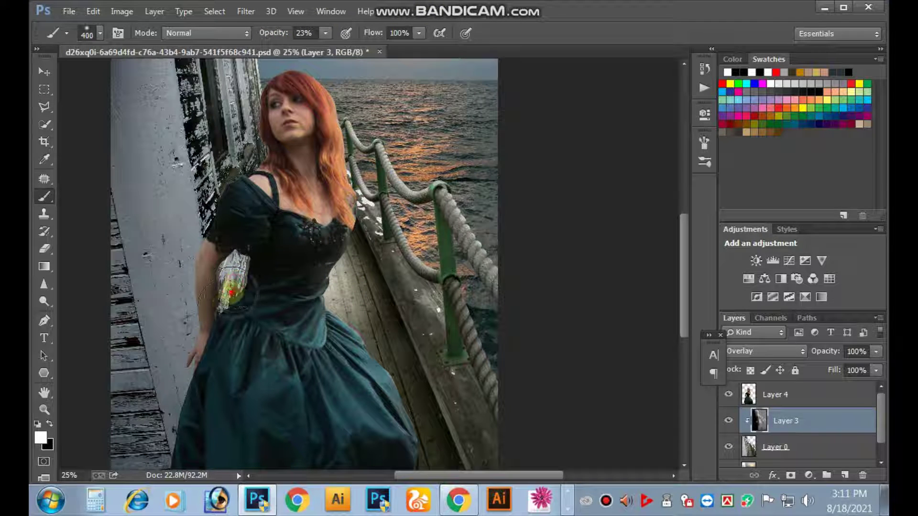
scroll(503, 349, "down", 1)
scroll(425, 305, "down", 2)
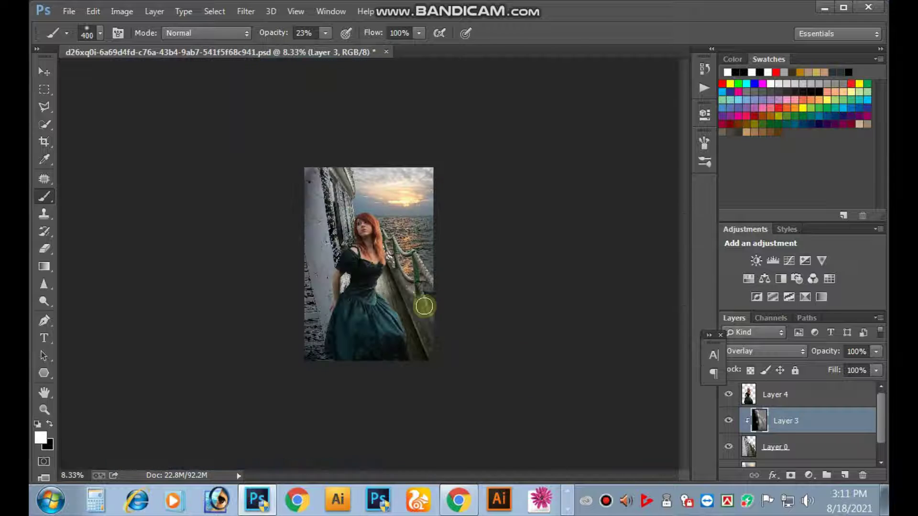
scroll(362, 221, "up", 1)
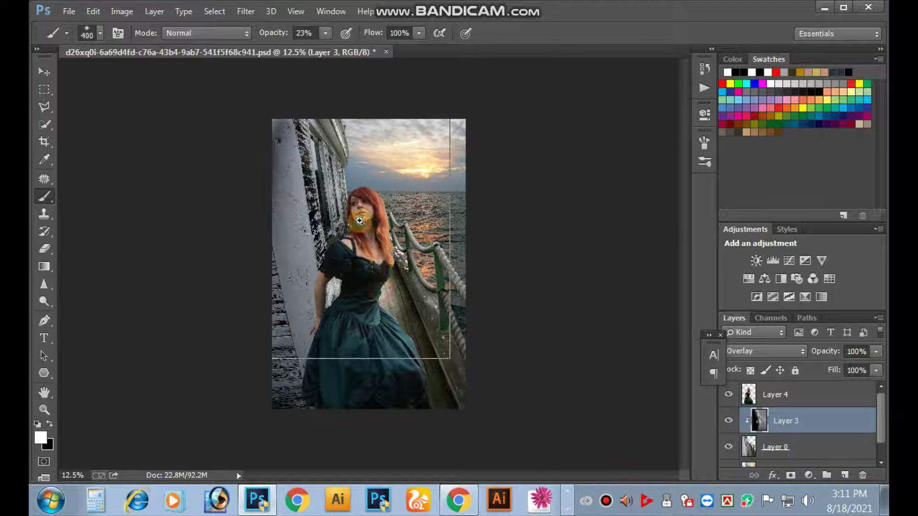
scroll(363, 222, "up", 1)
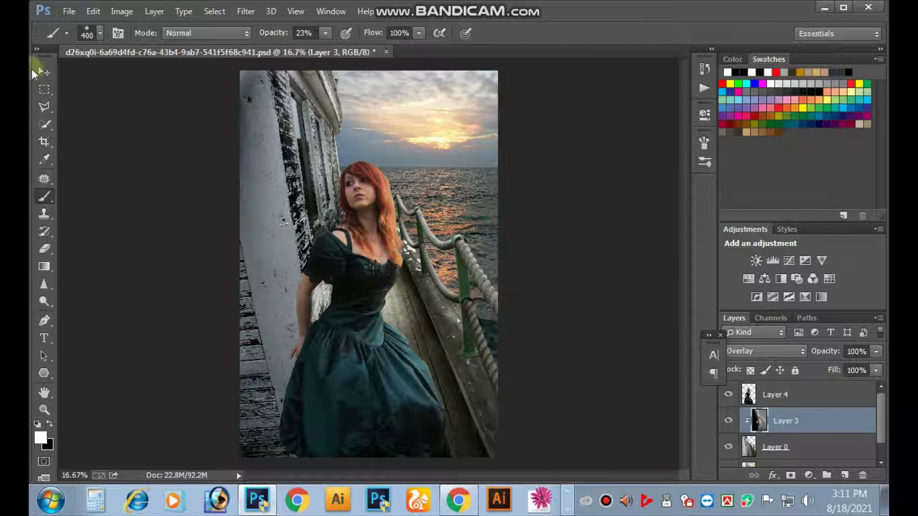
Add a new layer above Layer 4 and fill it with 50% gray
left_click(744, 393)
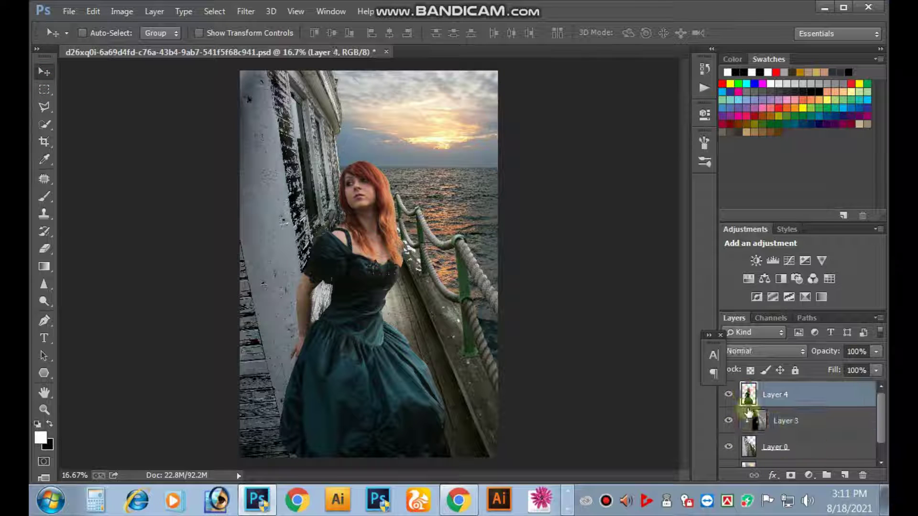
left_click(846, 478)
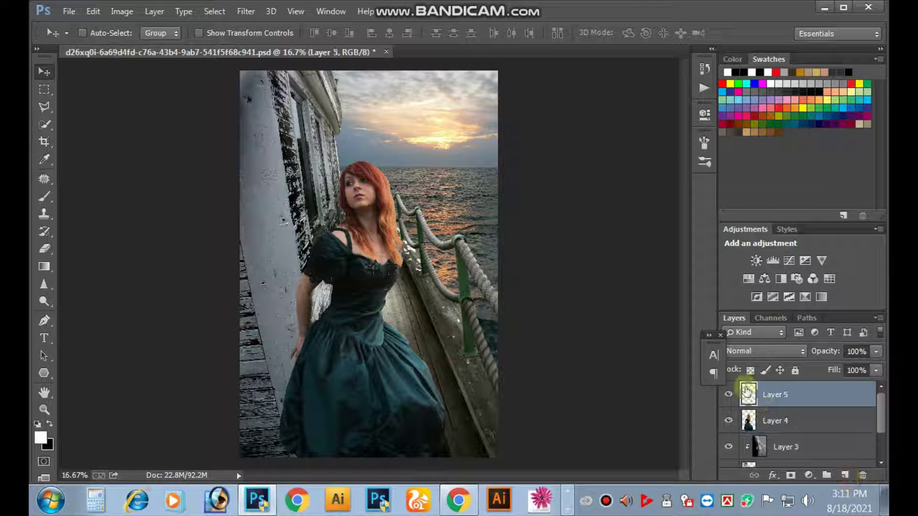
left_click(123, 12)
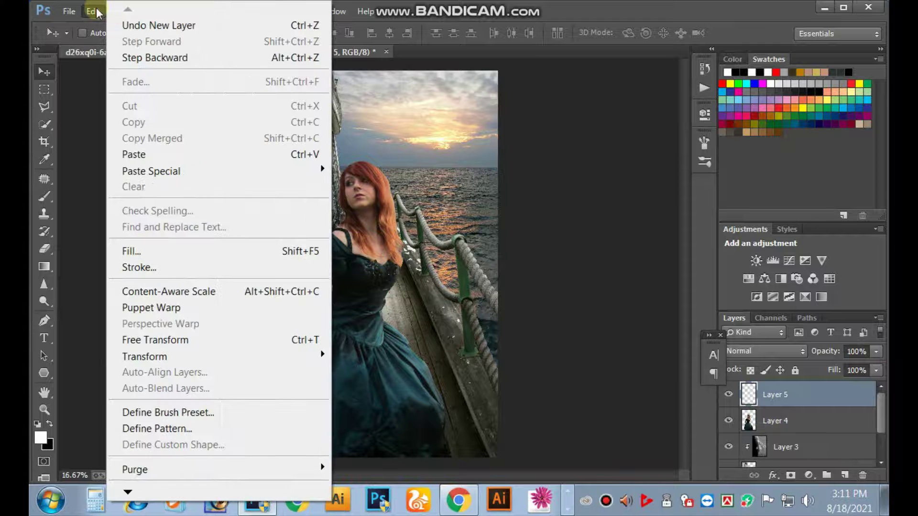
left_click(162, 252)
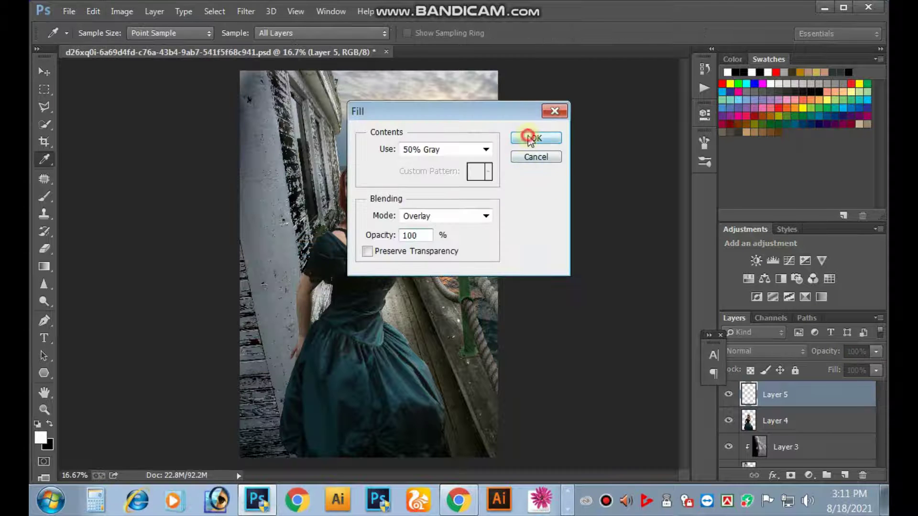
left_click(530, 140)
Clip the gray layer to the woman and set its blend mode to Overlay
key("v")
right_click(774, 393)
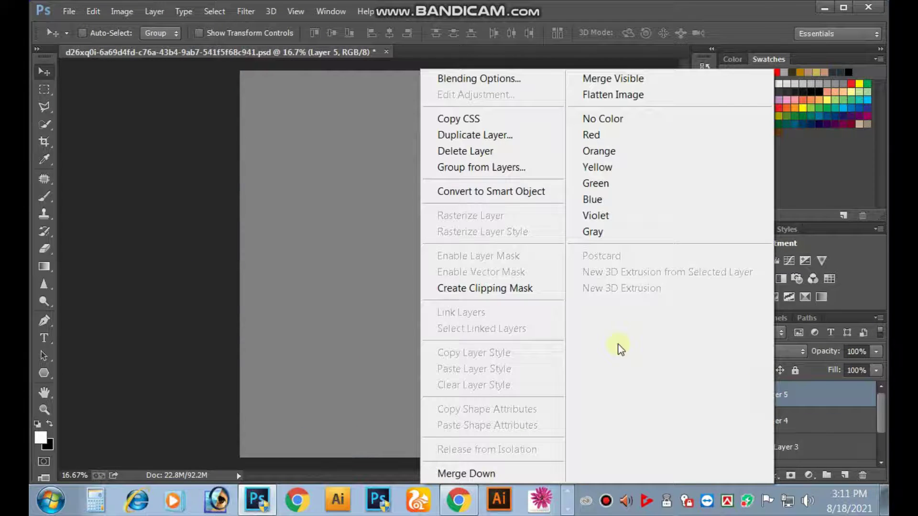
left_click(492, 289)
left_click(739, 351)
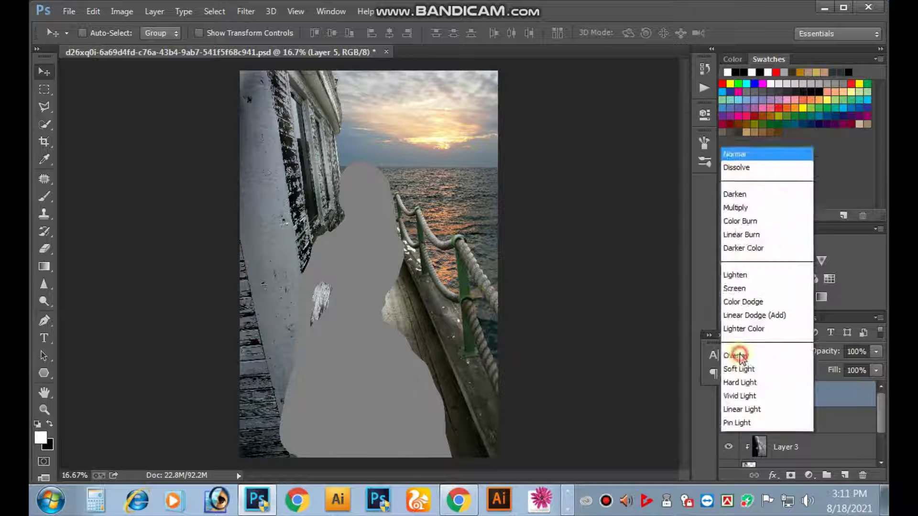
left_click(747, 210)
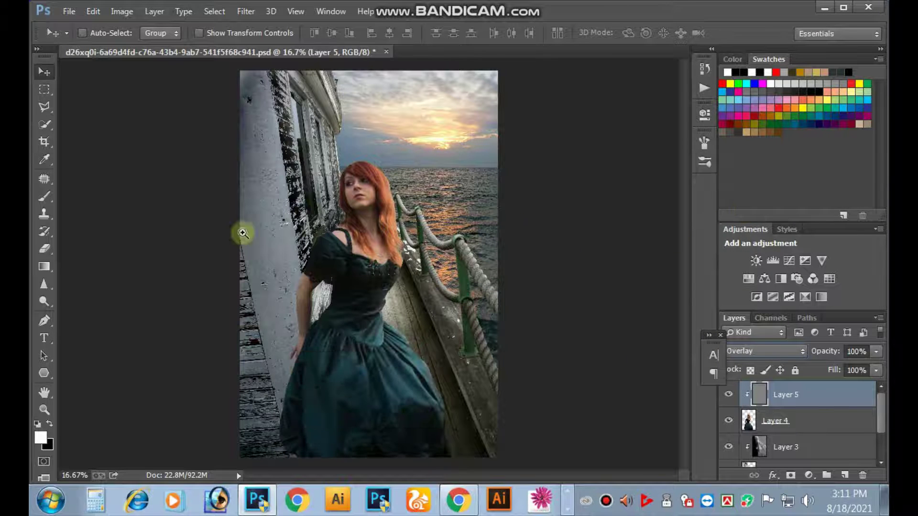
Dodge the woman's face, shoulder, right side of her hair and her arm
scroll(631, 339, "up", 3)
mouse_move(353, 332)
left_mouse_down()
mouse_move(361, 282)
mouse_move(401, 258)
left_mouse_up()
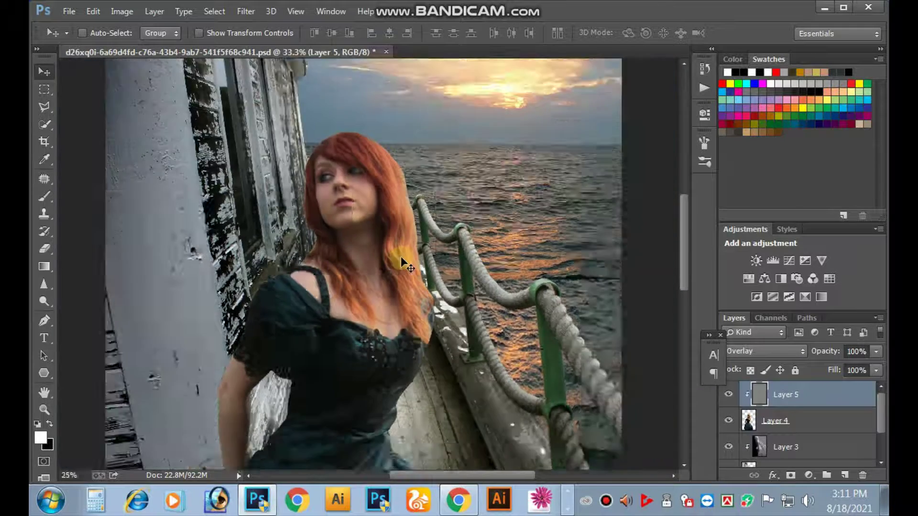
scroll(401, 256, "down", 3)
scroll(234, 234, "up", 3)
left_click_drag(235, 235, 306, 210)
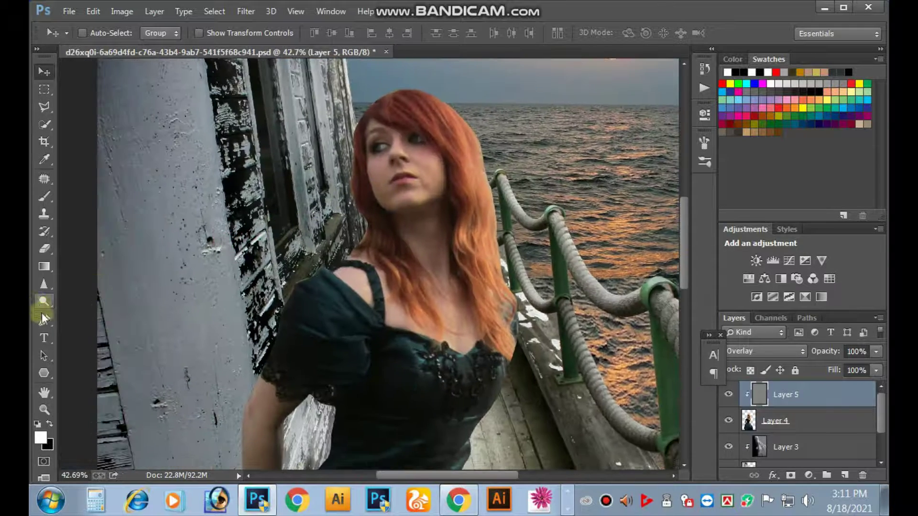
left_click(48, 302)
mouse_move(382, 157)
left_mouse_down()
mouse_move(335, 273)
mouse_move(293, 304)
left_mouse_up()
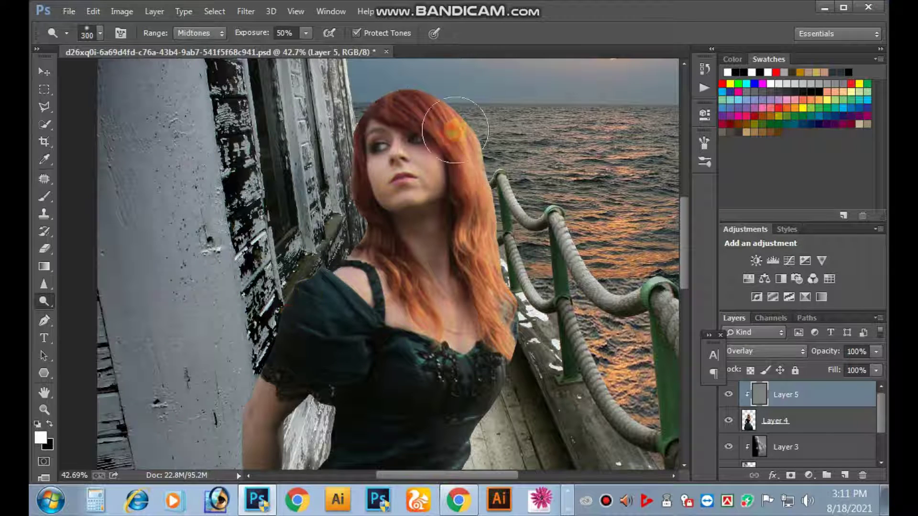
mouse_move(456, 132)
left_mouse_down()
mouse_move(493, 234)
mouse_move(245, 196)
left_mouse_up()
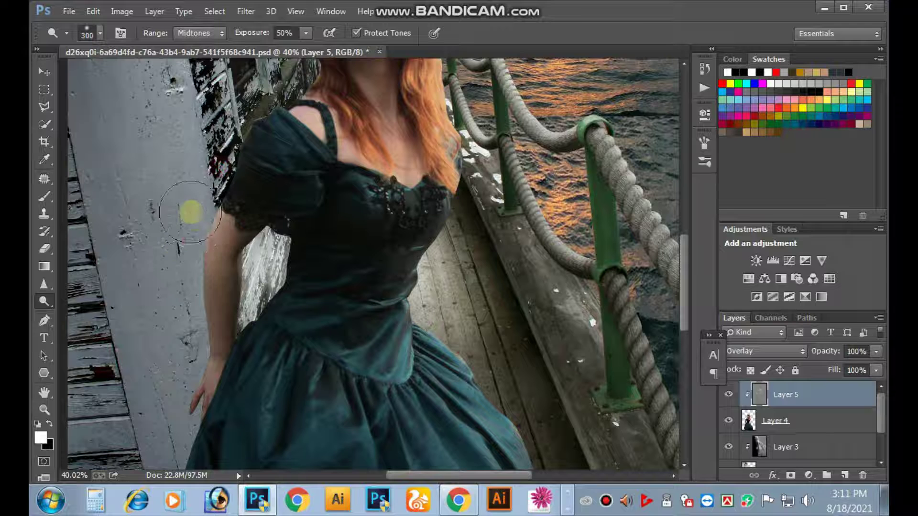
left_click_drag(186, 211, 187, 308)
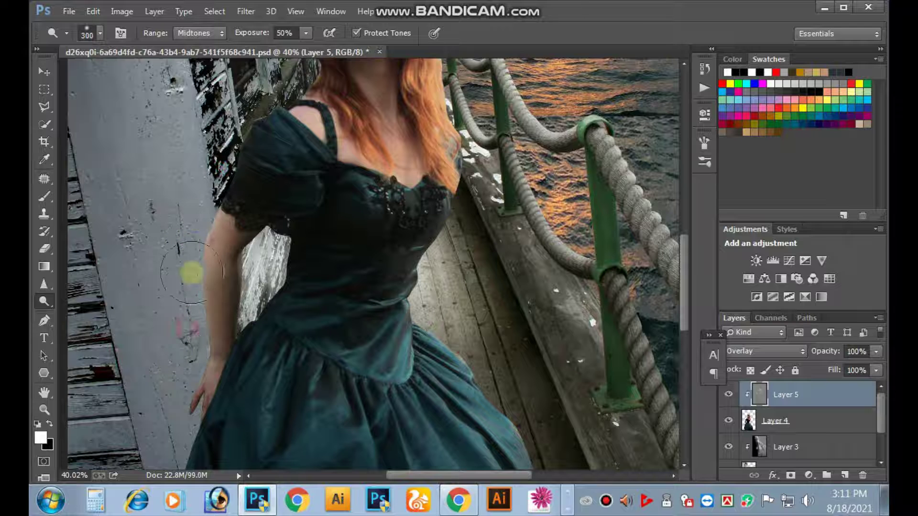
left_click_drag(191, 272, 192, 209)
With dodge exposure at 17% and a smaller brush, lighten the gown's folds at skirt and waist
key("ctrl+minus")
key("ctrl+minus")
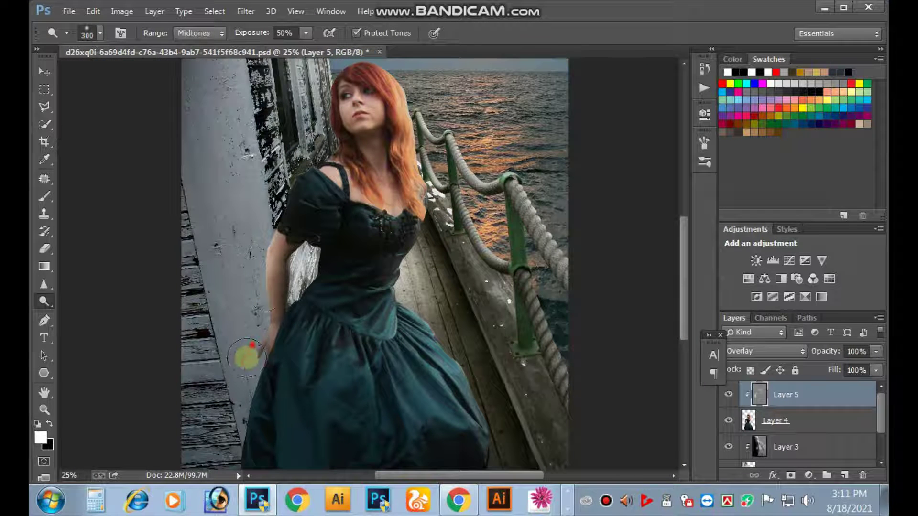
left_click(306, 32)
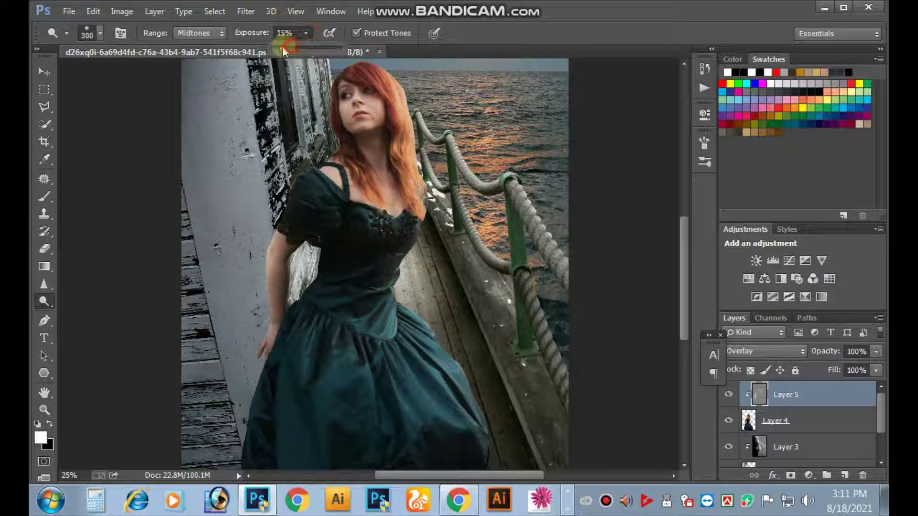
left_click_drag(284, 49, 287, 49)
scroll(381, 297, "up", 3)
scroll(304, 256, "up", 2)
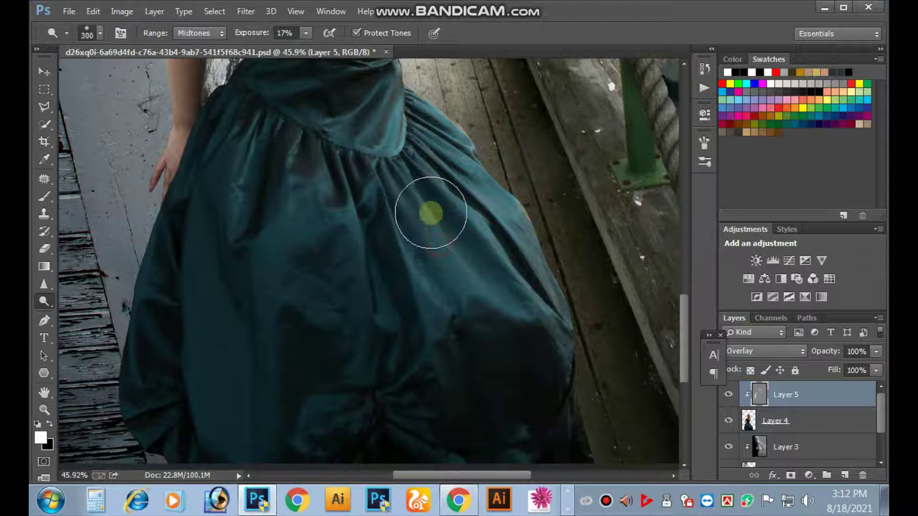
key("bracketleft")
key("bracketleft")
key("bracketleft")
left_click_drag(420, 254, 398, 240)
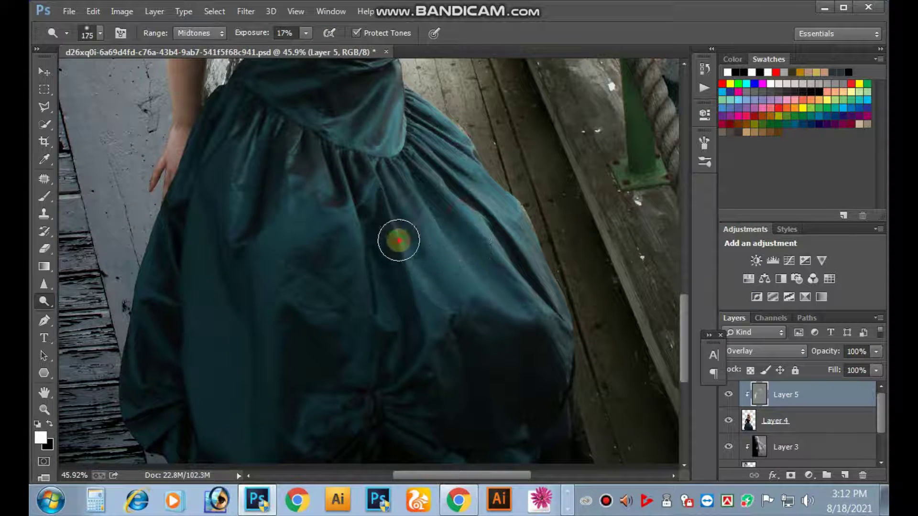
key("bracketleft")
key("bracketleft")
key("bracketleft")
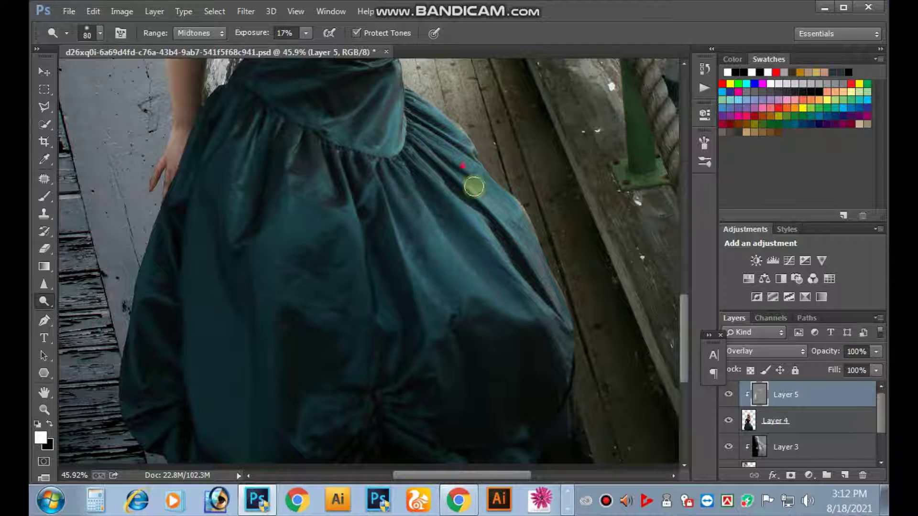
scroll(531, 263, "down", 2)
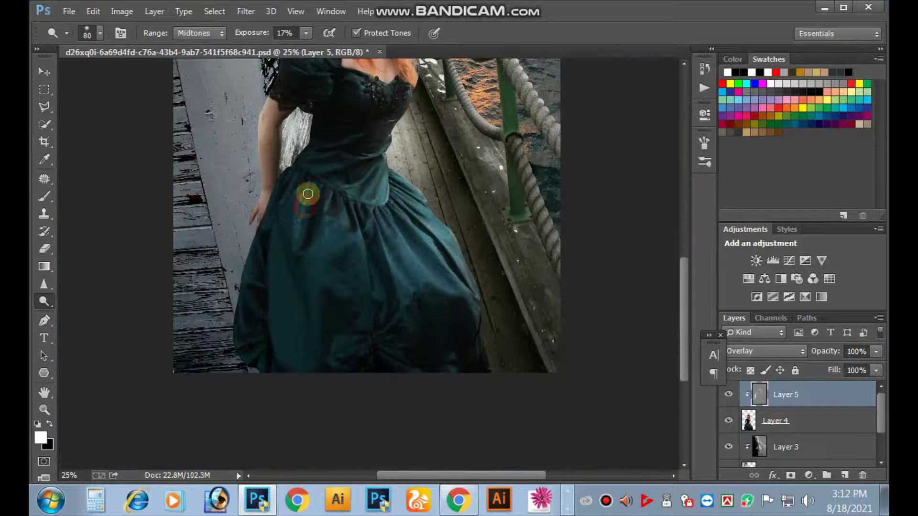
left_click_drag(308, 193, 294, 203)
left_click_drag(356, 228, 369, 195)
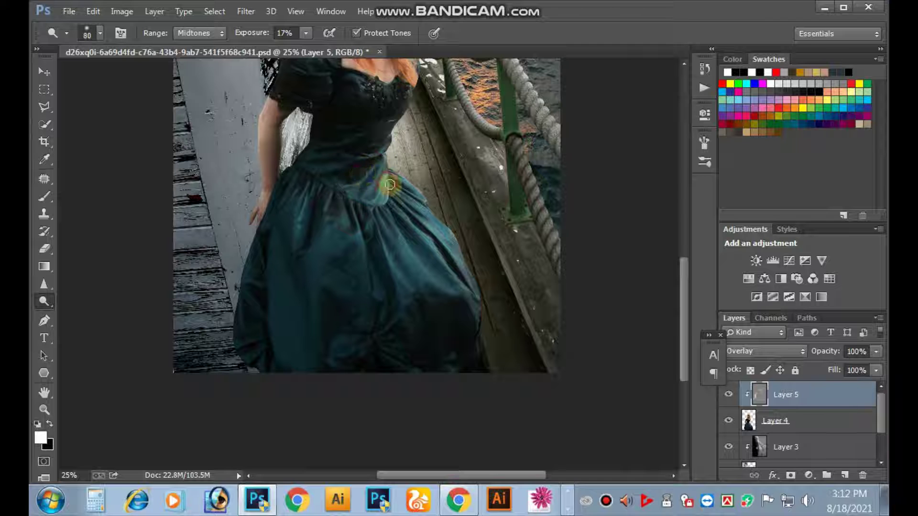
scroll(422, 232, "down", 1)
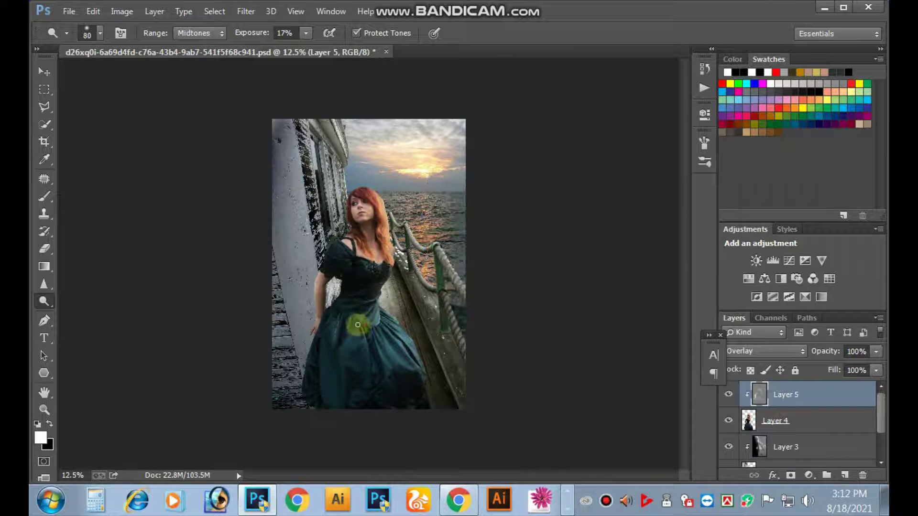
scroll(378, 258, "up", 1)
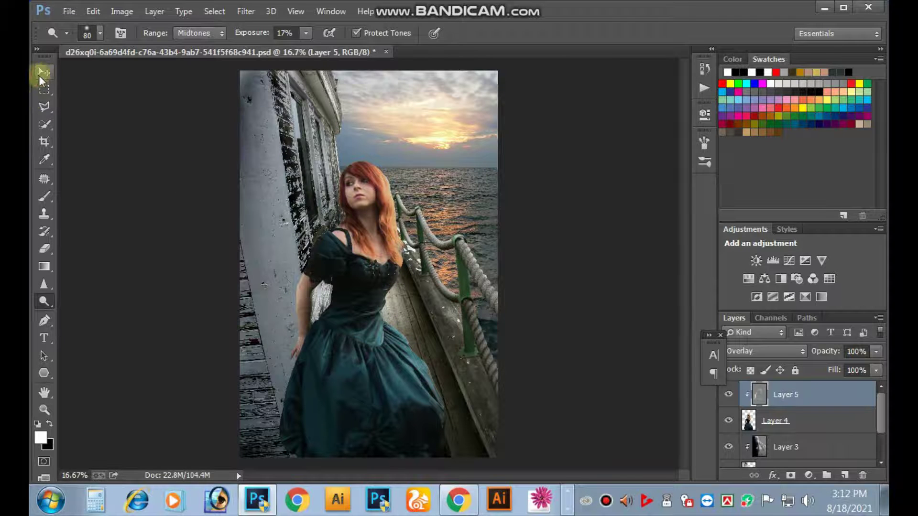
left_click(40, 73)
scroll(467, 198, "up", 3)
Select Layer 4 and choose a soft brush tip, shrunk to about 58 px
left_click(813, 430)
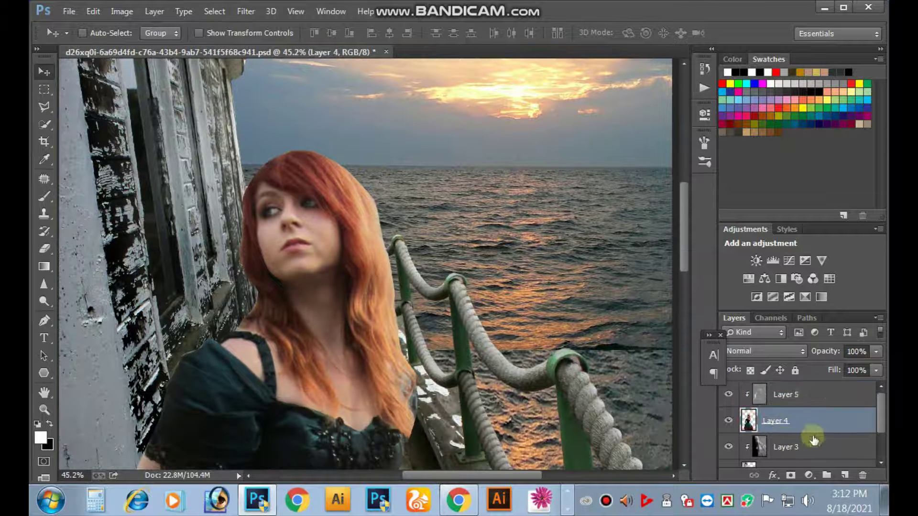
left_click(43, 196)
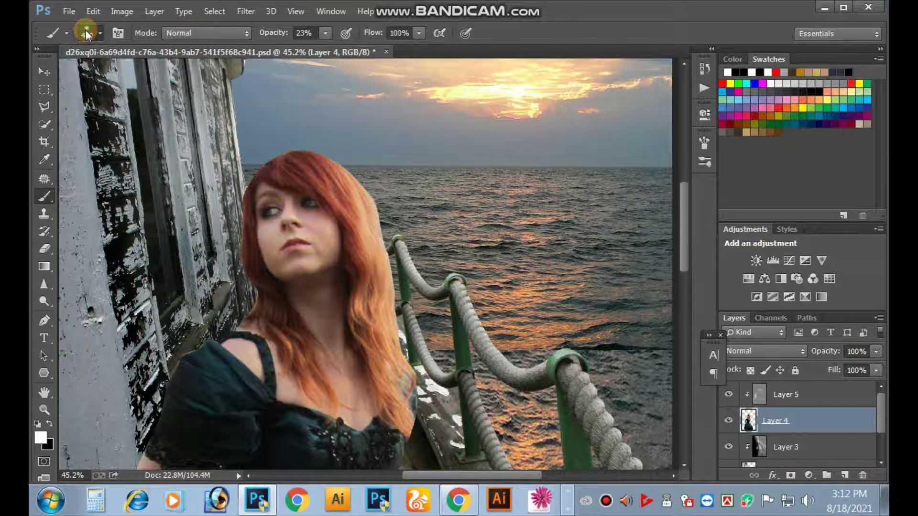
left_click(86, 33)
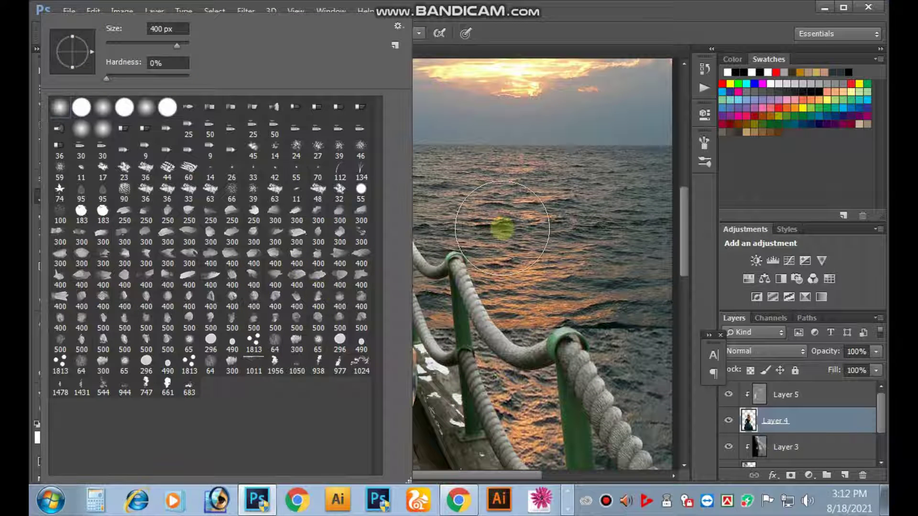
left_click(252, 346)
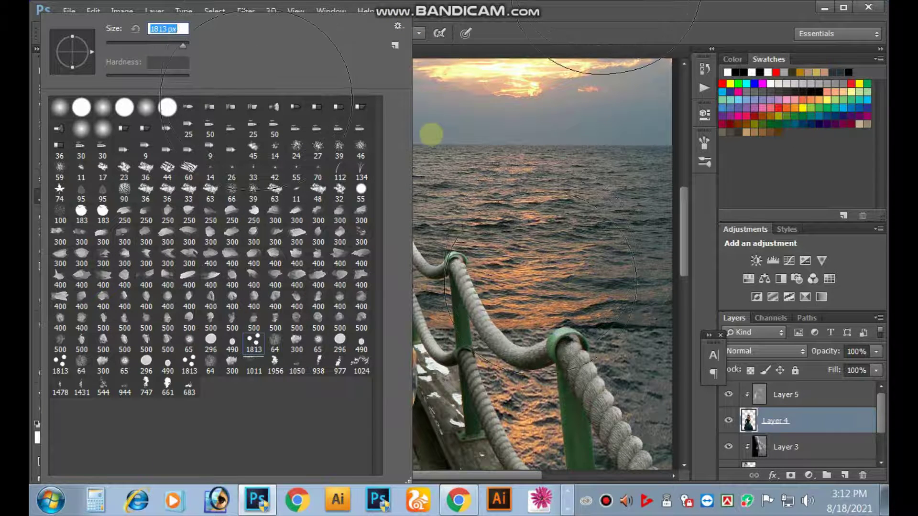
type("[[[[[[[[[[[[[")
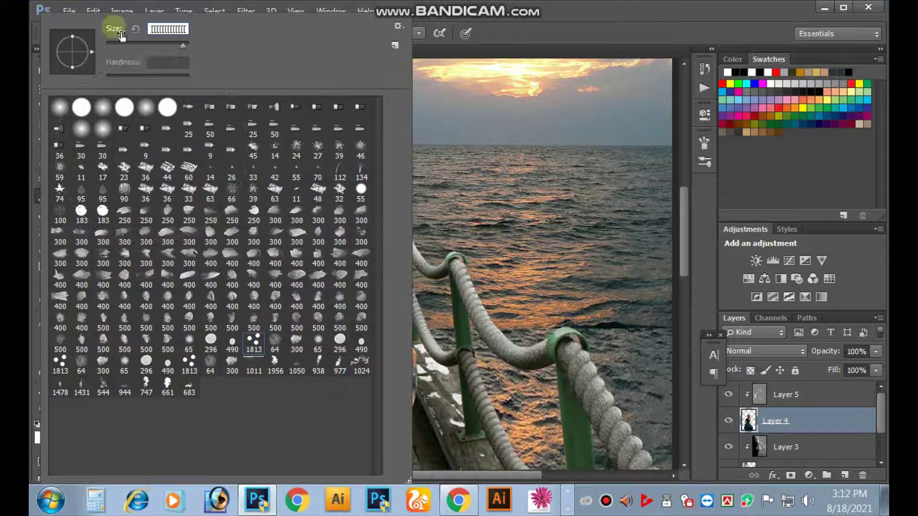
mouse_move(179, 48)
left_mouse_down()
mouse_move(114, 49)
mouse_move(140, 56)
left_mouse_up()
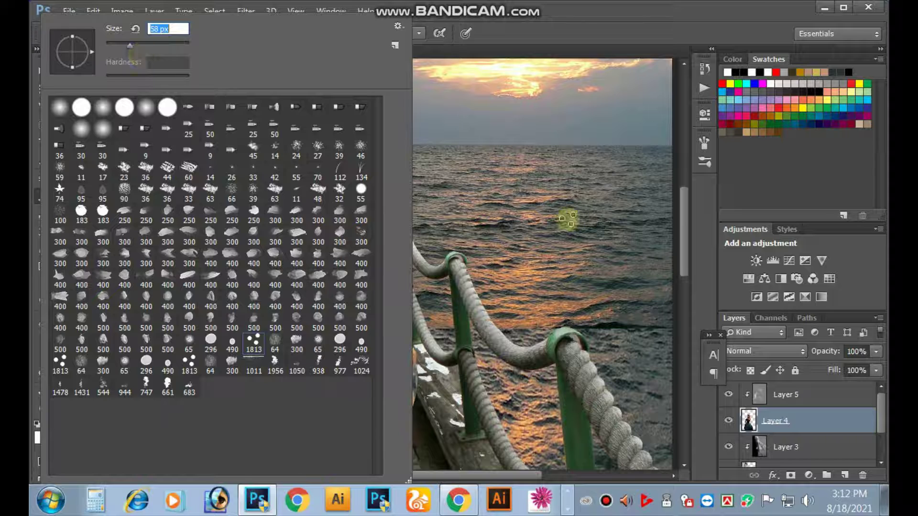
key("Return")
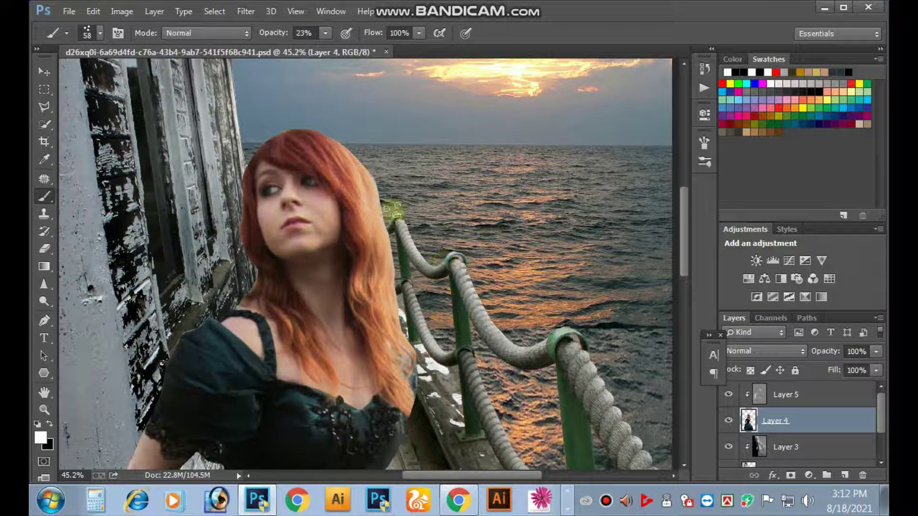
Lower brush opacity to 10%, keeping Layer 4 as the working layer
scroll(466, 210, "up", 3)
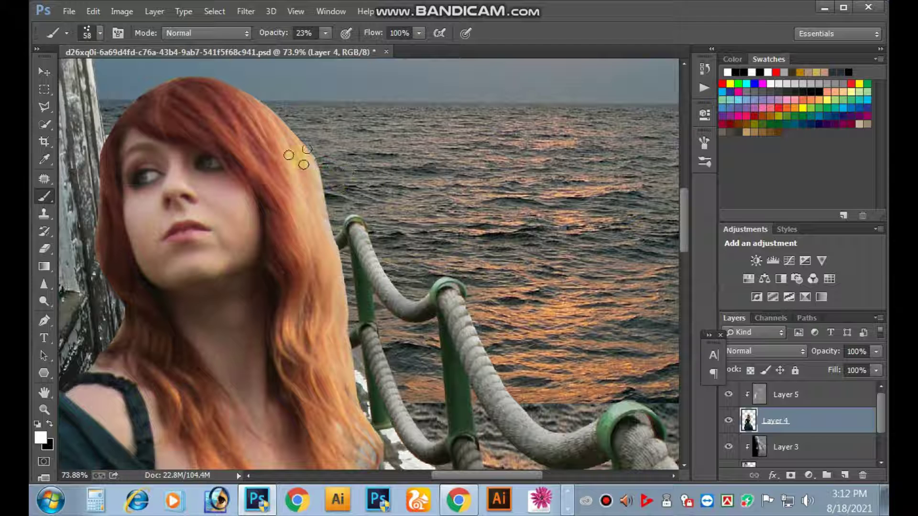
left_click(308, 33)
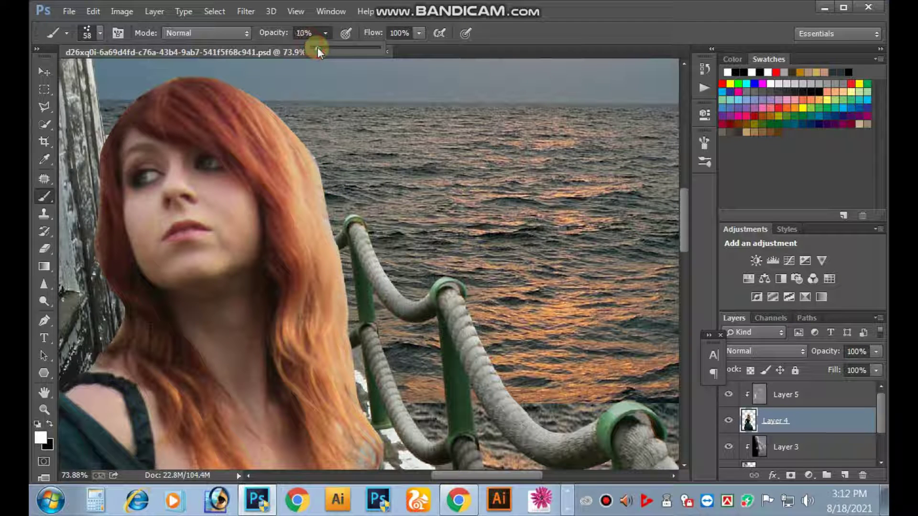
left_click(330, 202)
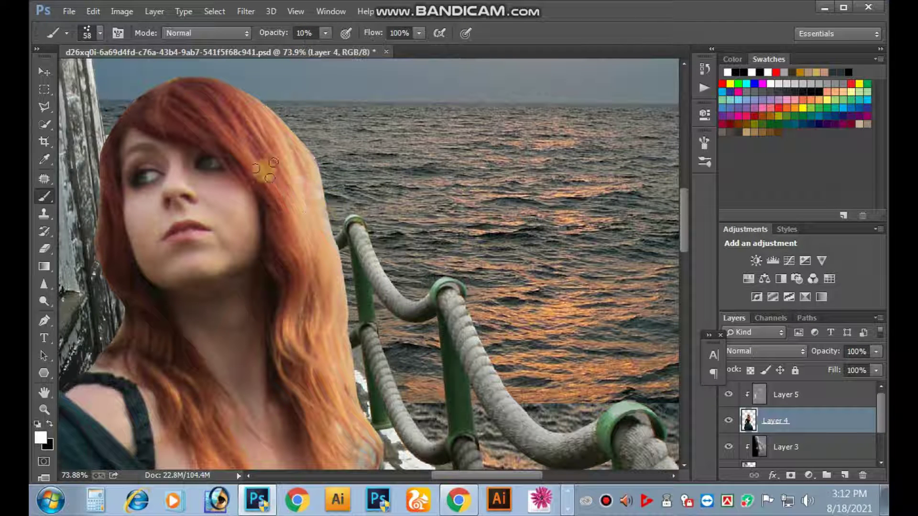
key("alt+bracketright")
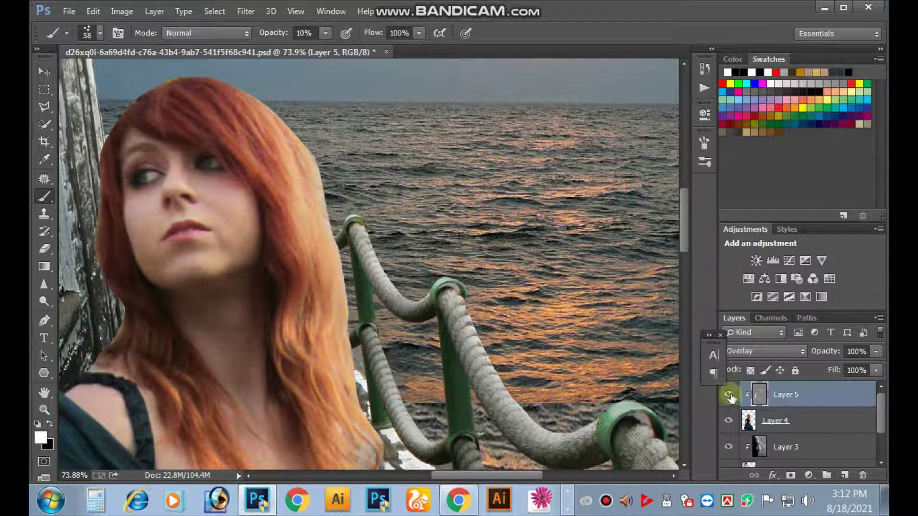
left_click(747, 421)
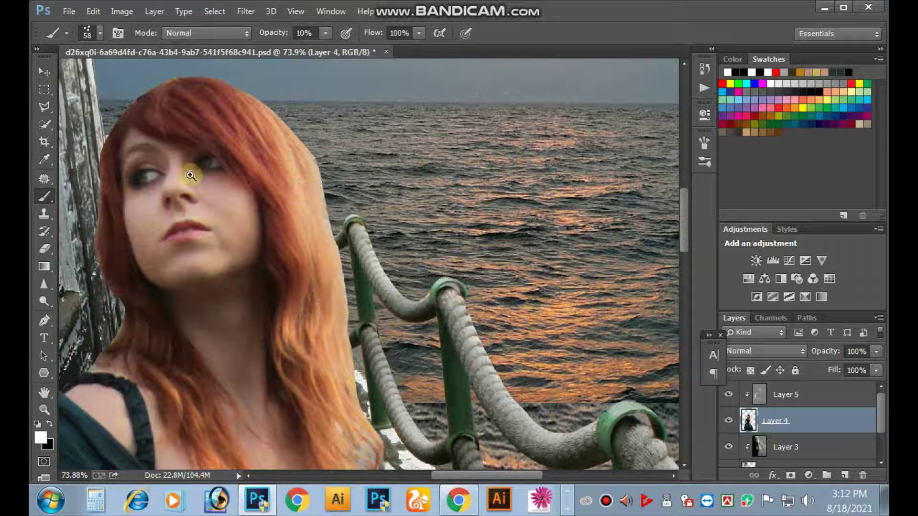
scroll(480, 272, "up", 2)
scroll(381, 229, "up", 1)
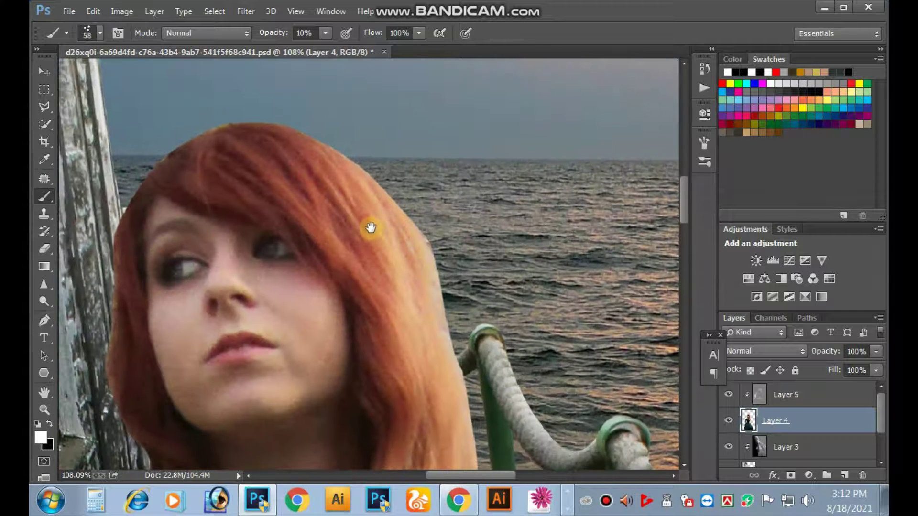
Set up the Dodge tool with a 29 px brush tip at 81% exposure
left_click_drag(47, 298, 90, 299)
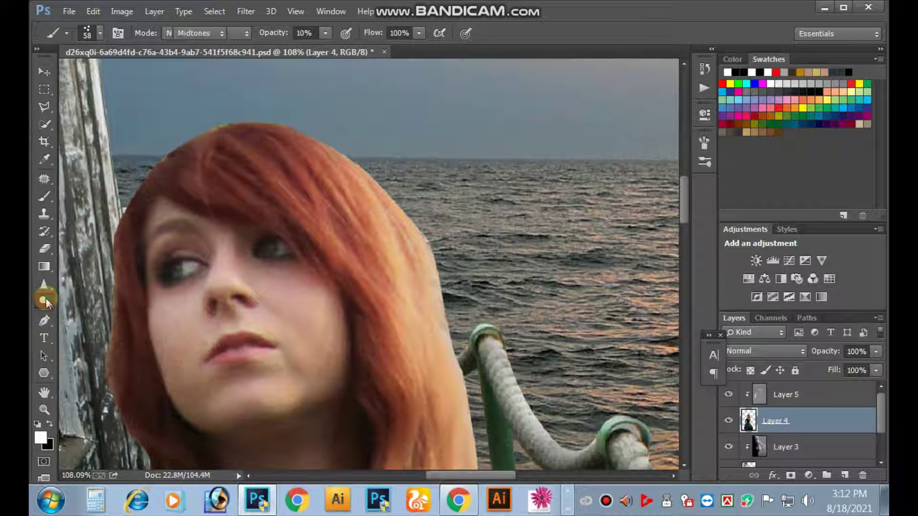
left_click(90, 299)
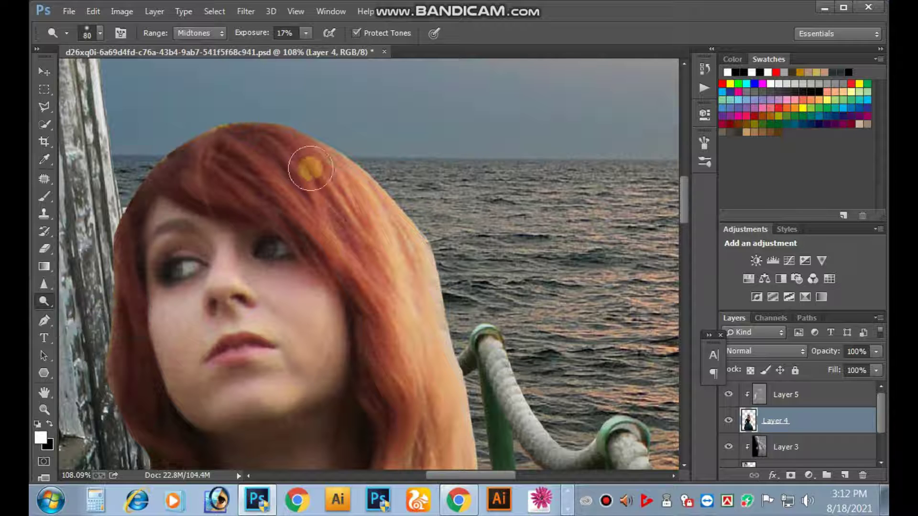
left_click(90, 32)
left_click(252, 348)
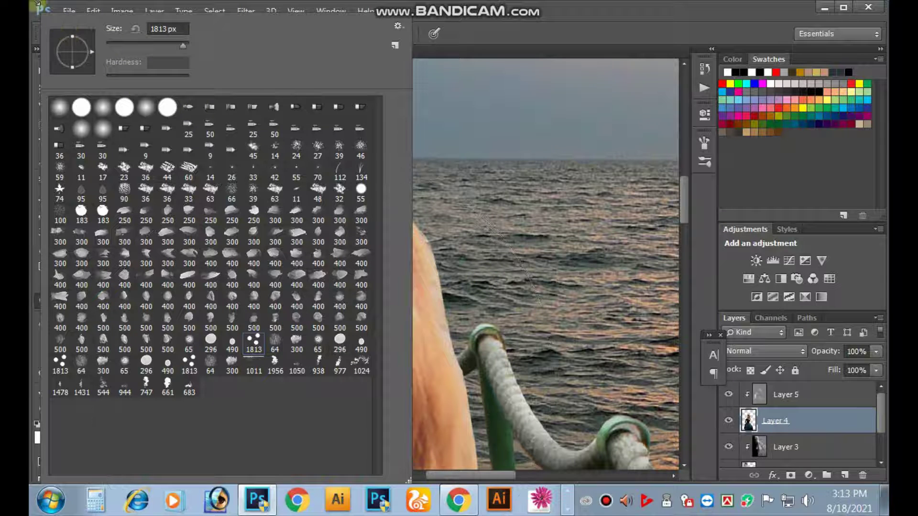
left_click_drag(169, 44, 118, 47)
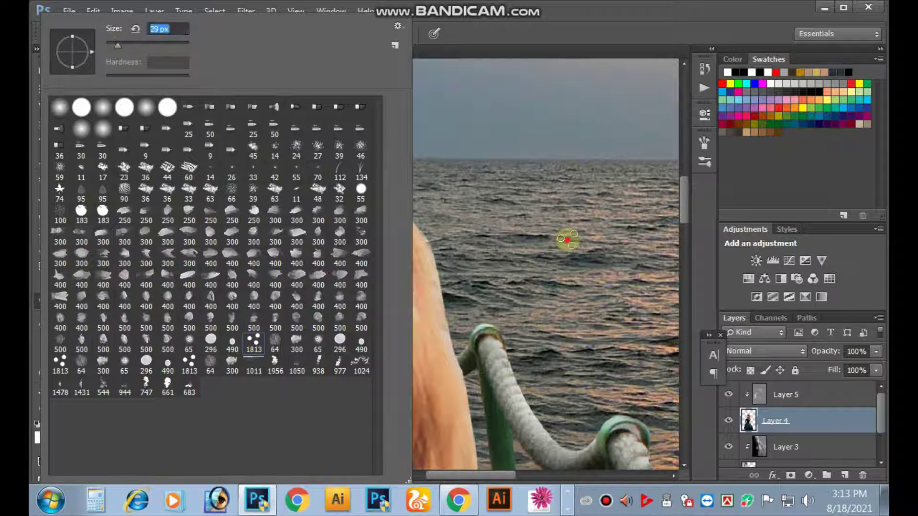
left_click(565, 240)
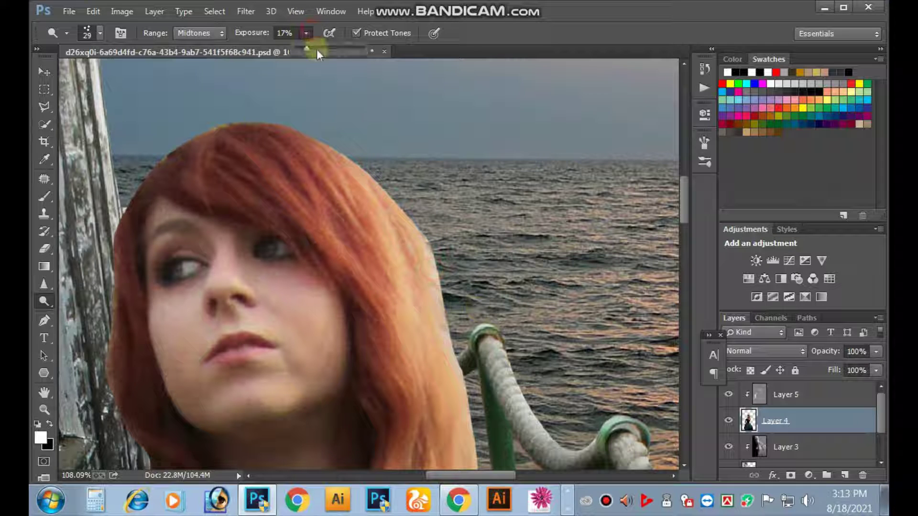
left_click_drag(362, 209, 446, 215)
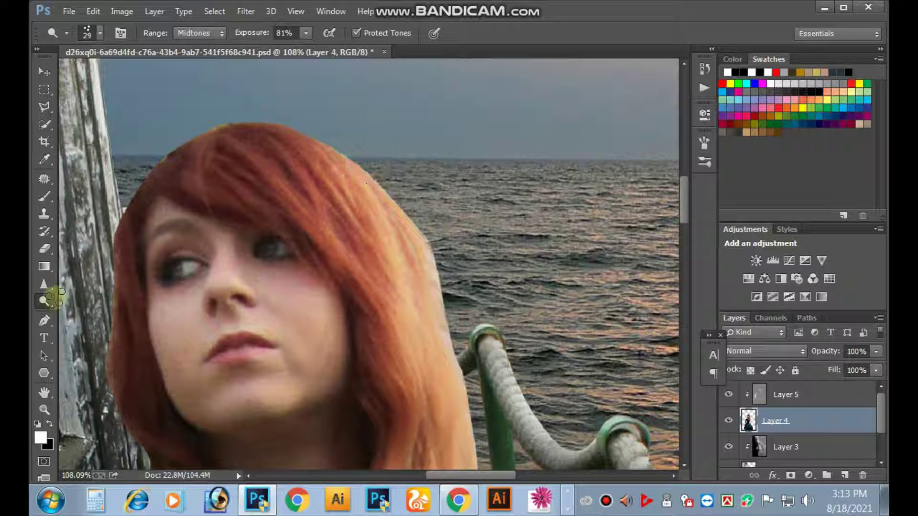
right_click(45, 300)
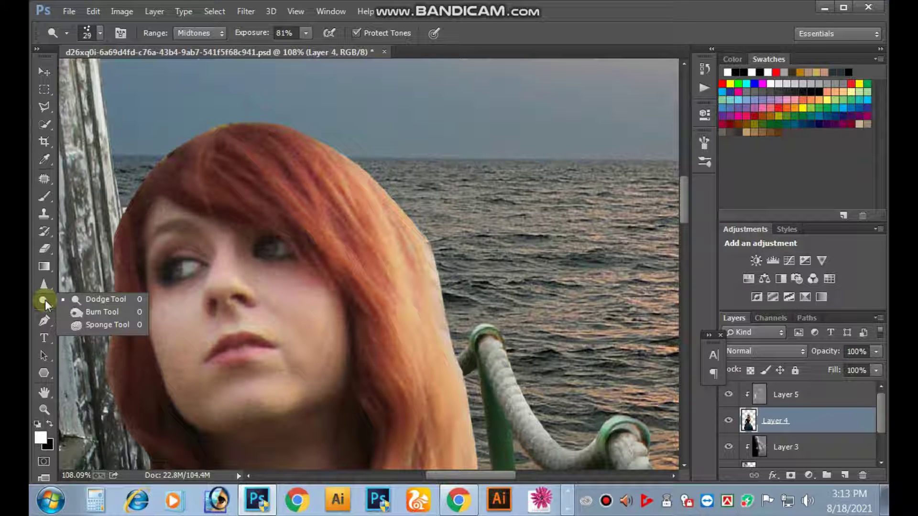
left_click(44, 285)
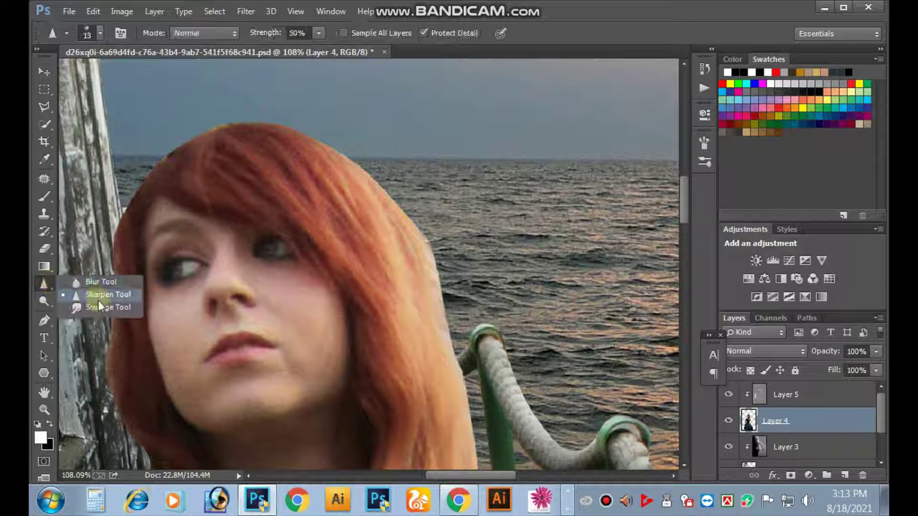
Smudge the outer hair edge into the sea and near the railing
left_click(106, 307)
left_click_drag(458, 225, 426, 237)
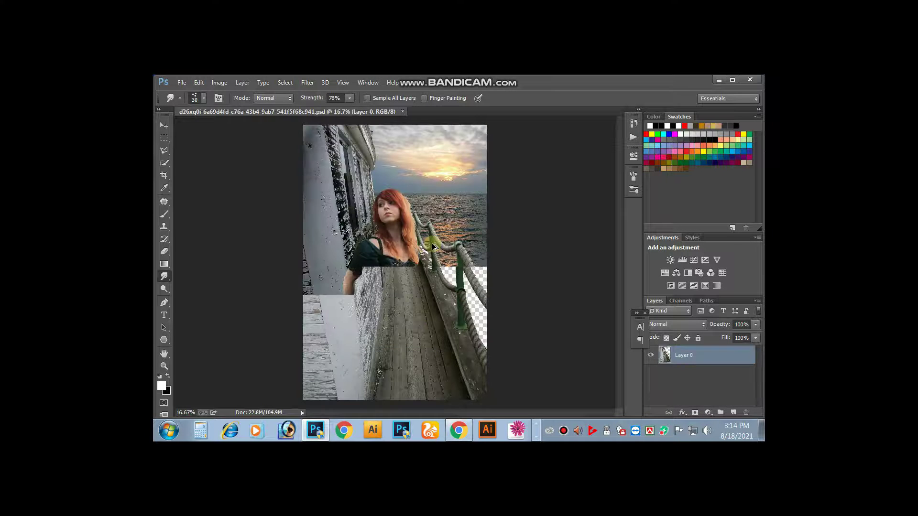
left_click_drag(432, 244, 414, 239)
Zoom in to about 40% on the woman's face and hair
left_click(415, 238, "ctrl")
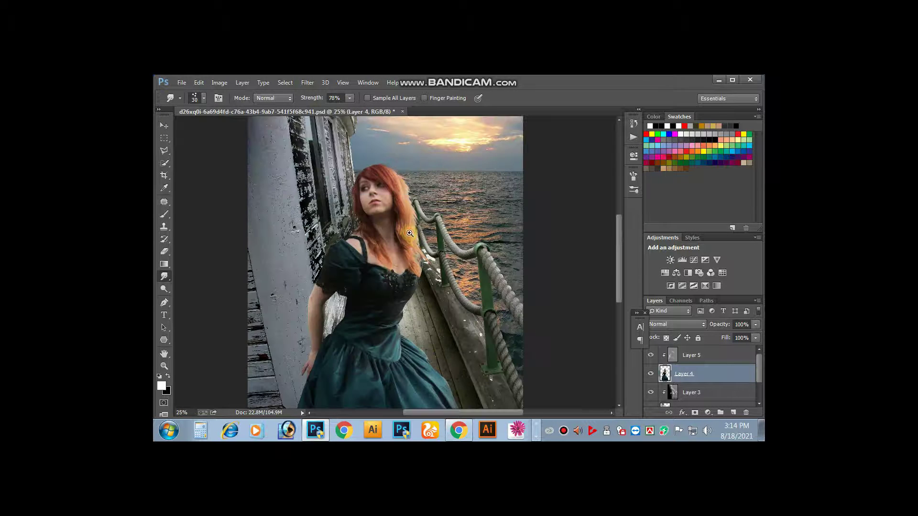
left_click(409, 232, "ctrl")
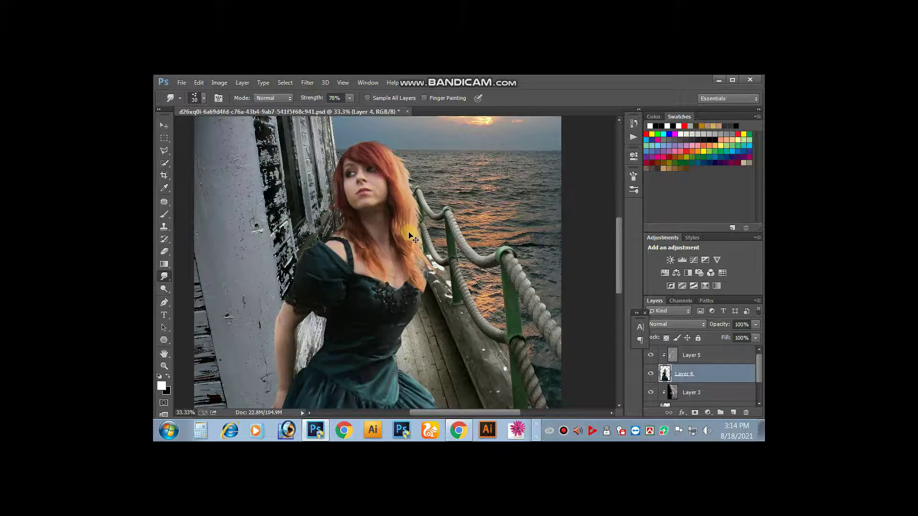
left_click(409, 233, "ctrl")
left_click(409, 233, "alt")
left_click(379, 282, "alt")
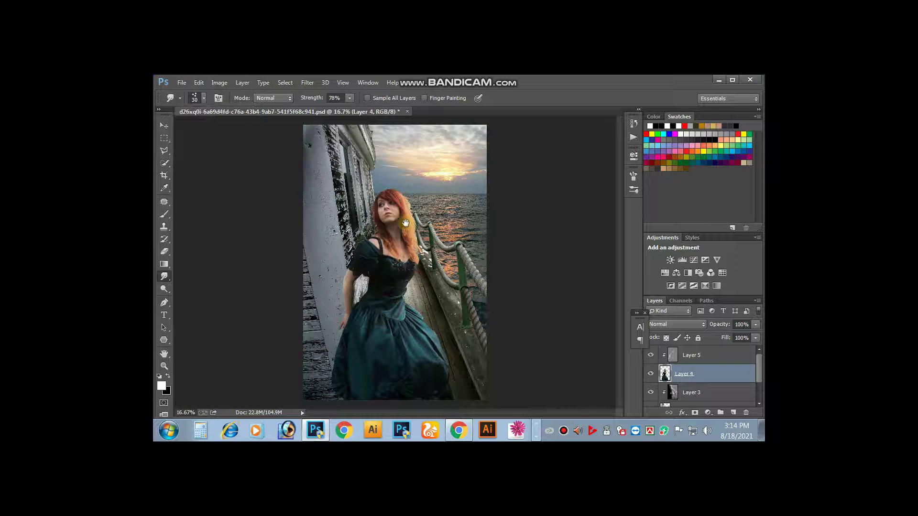
left_click(405, 223, "alt")
mouse_move(307, 214)
left_mouse_down()
mouse_move(445, 271)
mouse_move(397, 276)
left_mouse_up()
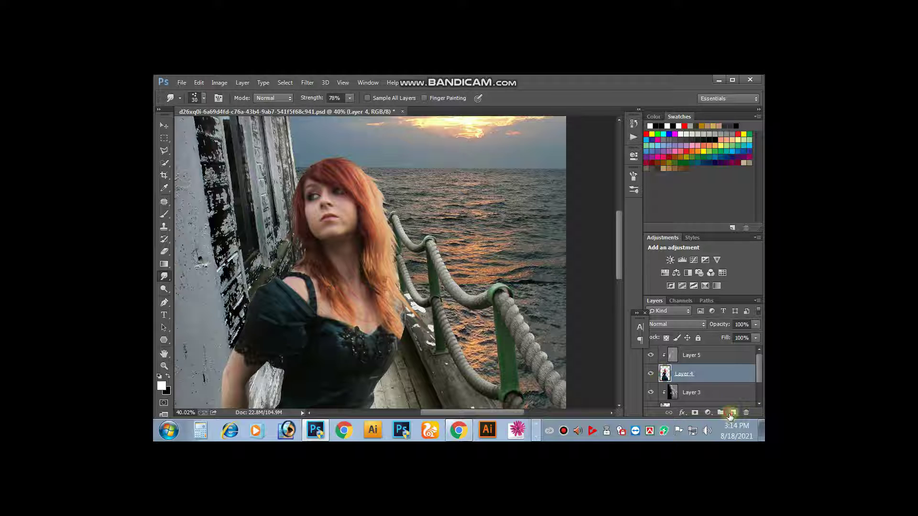
Add a new empty layer clipped to Layer 4 and pick the Brush tool
left_click(734, 413)
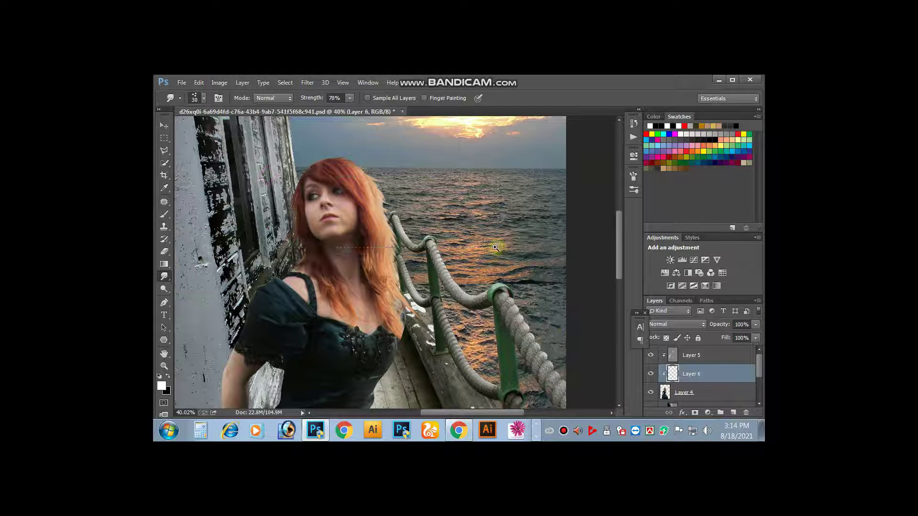
scroll(431, 246, "up", 5)
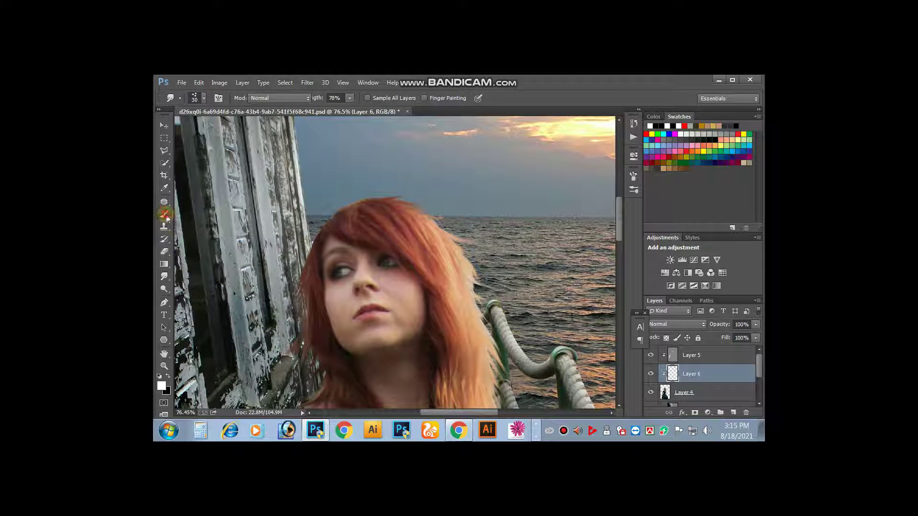
left_click(164, 214)
Choose a soft round 58 px brush and sample pale yellow from the sky
left_click(581, 128, "alt")
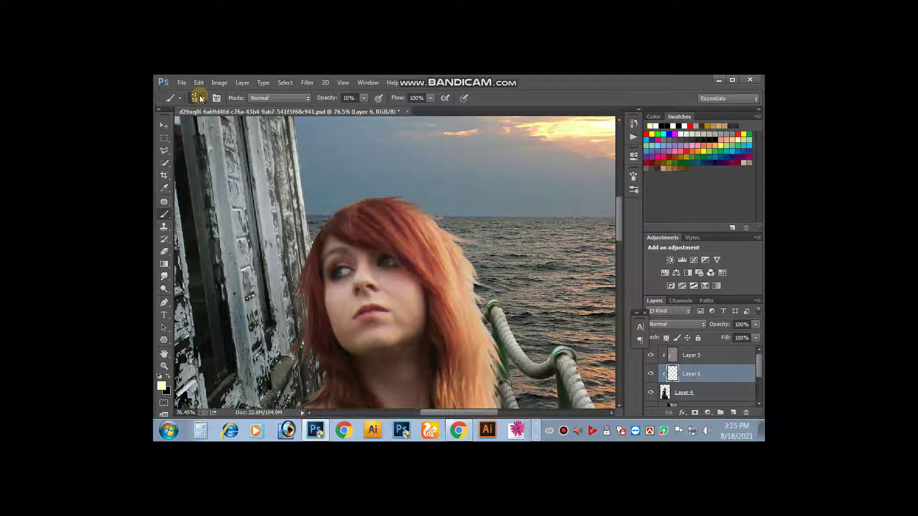
left_click(200, 99)
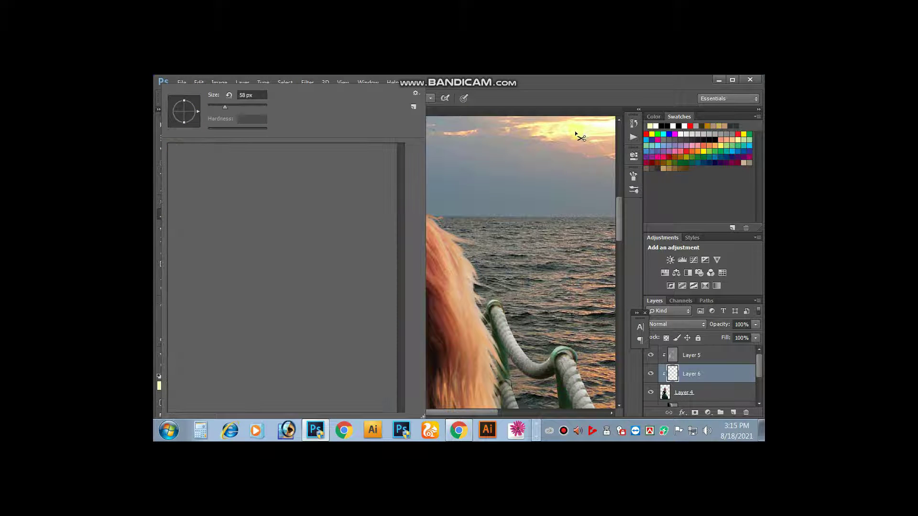
left_click(578, 125)
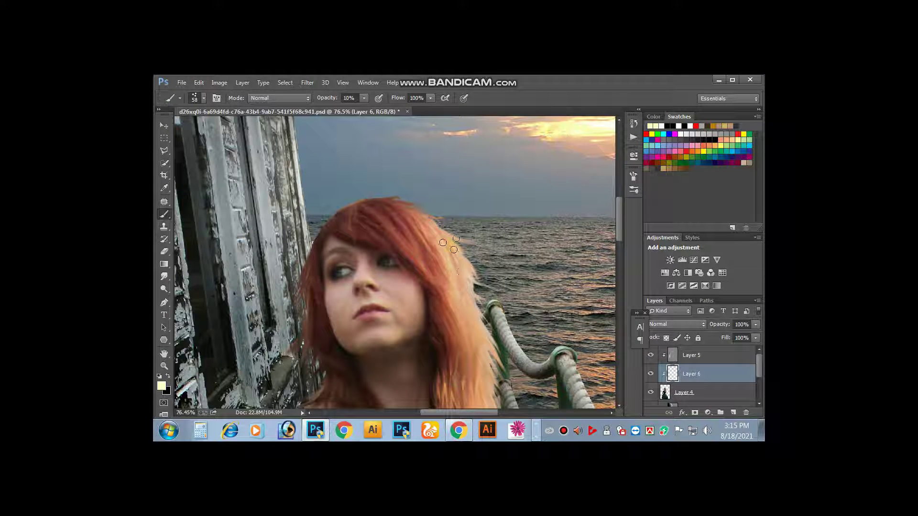
left_click(196, 98)
left_click(188, 99)
left_click(177, 156)
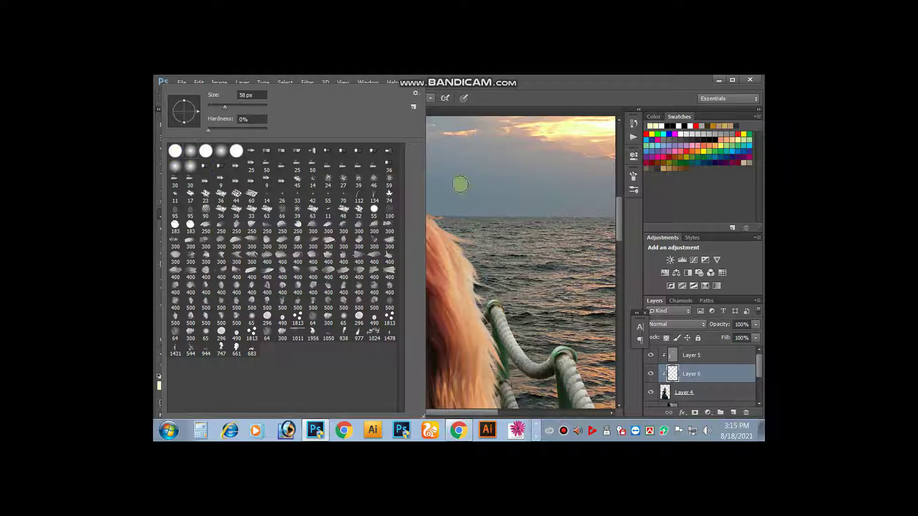
left_click(511, 177)
left_click_drag(444, 246, 459, 237)
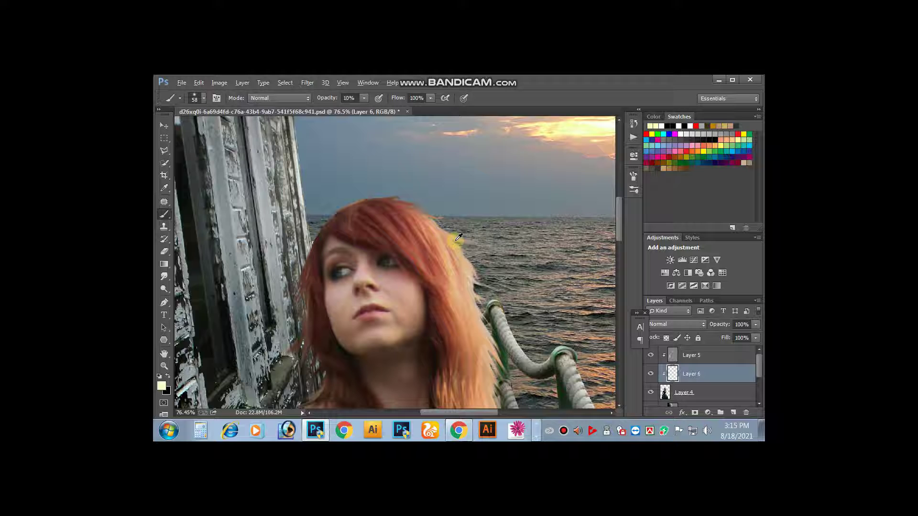
left_click(597, 125, "alt")
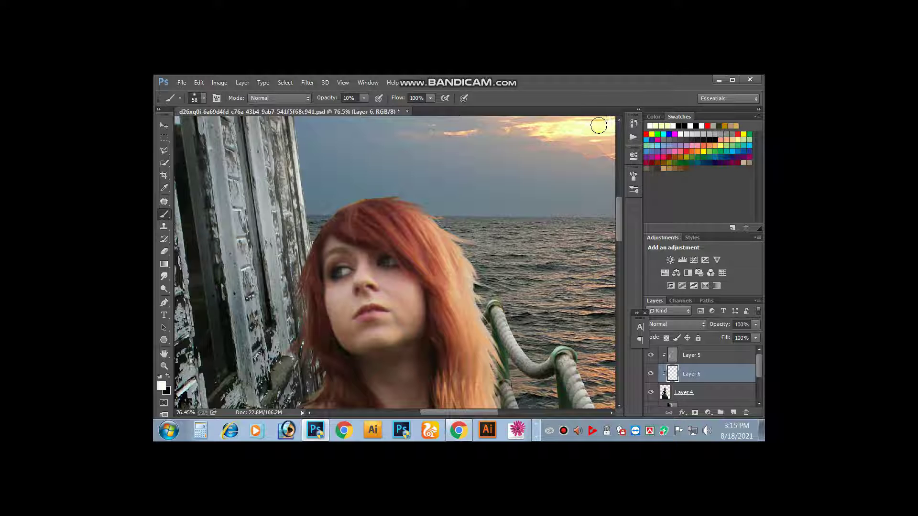
left_click(604, 126, "alt")
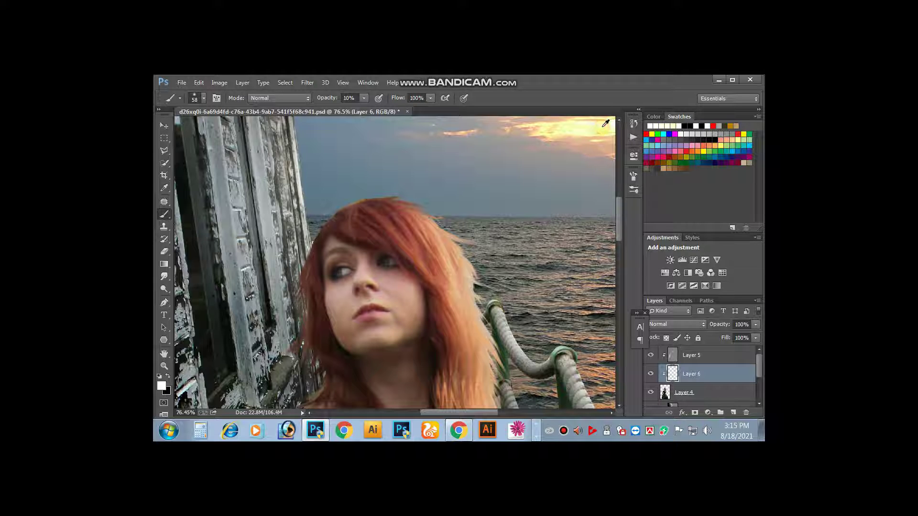
Set the foreground colour to a pale yellow sampled from the sunset sky
left_click(161, 388)
left_click(588, 130)
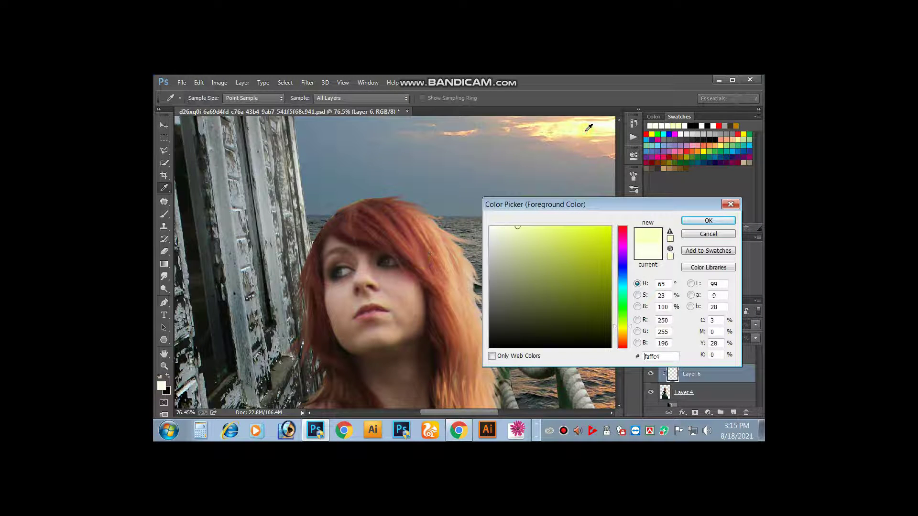
left_click(588, 128)
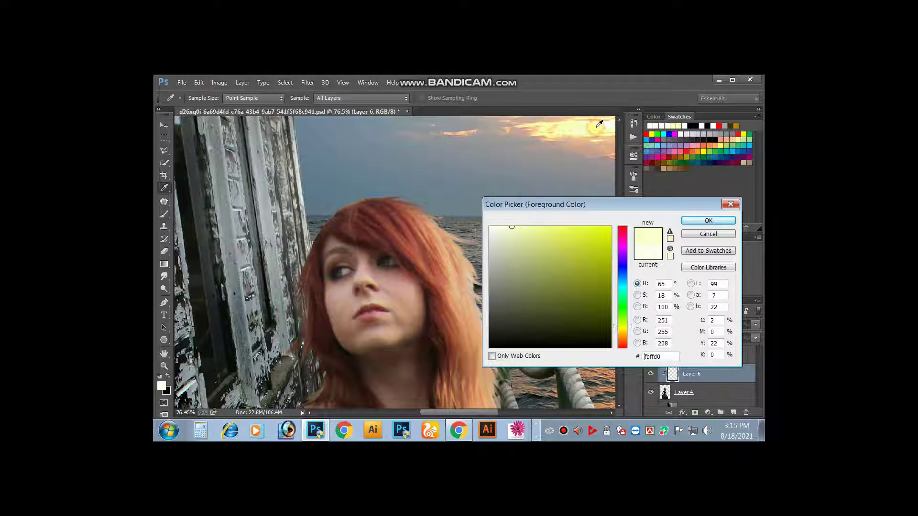
left_click(694, 219)
left_click(742, 134)
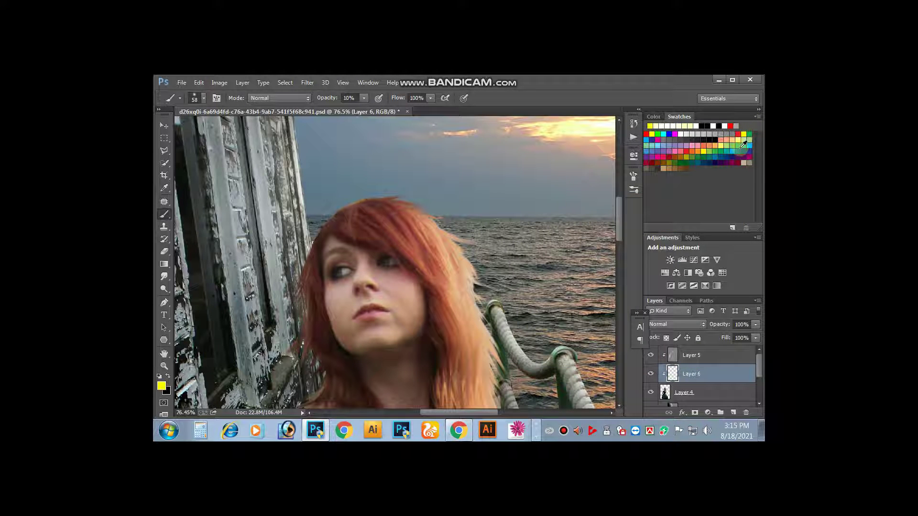
Paint test yellow strokes down the hair's right edge, then undo them
left_click_drag(429, 222, 471, 300)
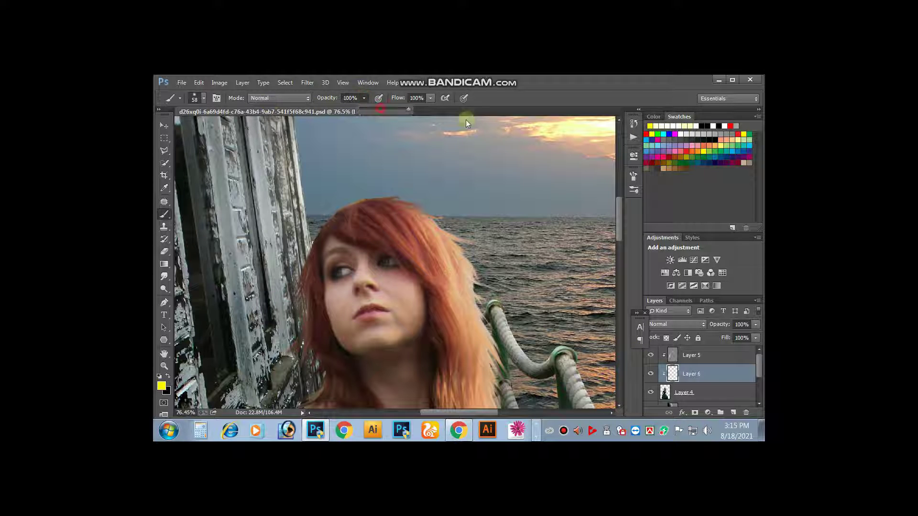
left_click_drag(407, 206, 485, 306)
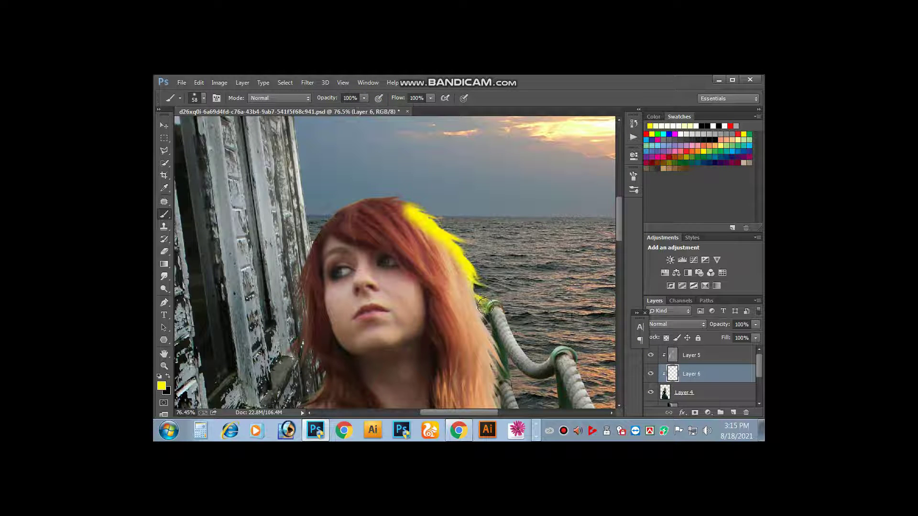
key("ctrl+z")
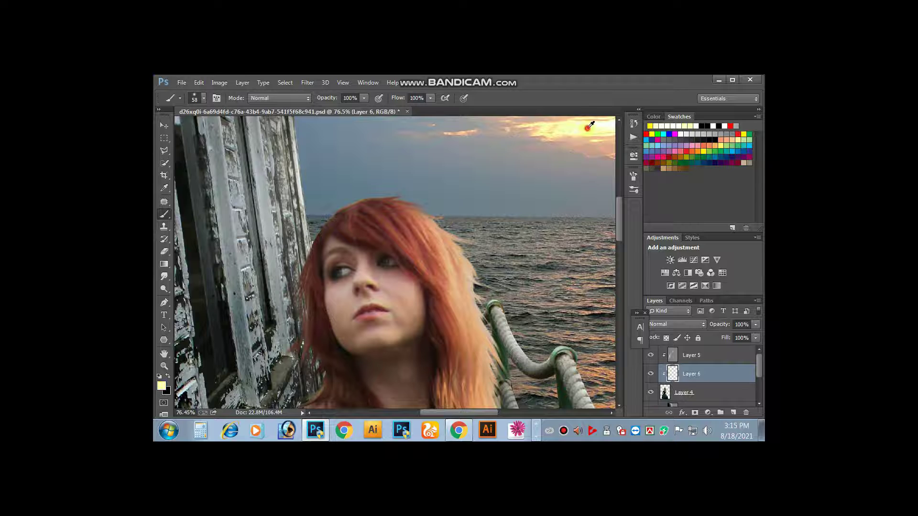
left_click_drag(430, 216, 473, 285)
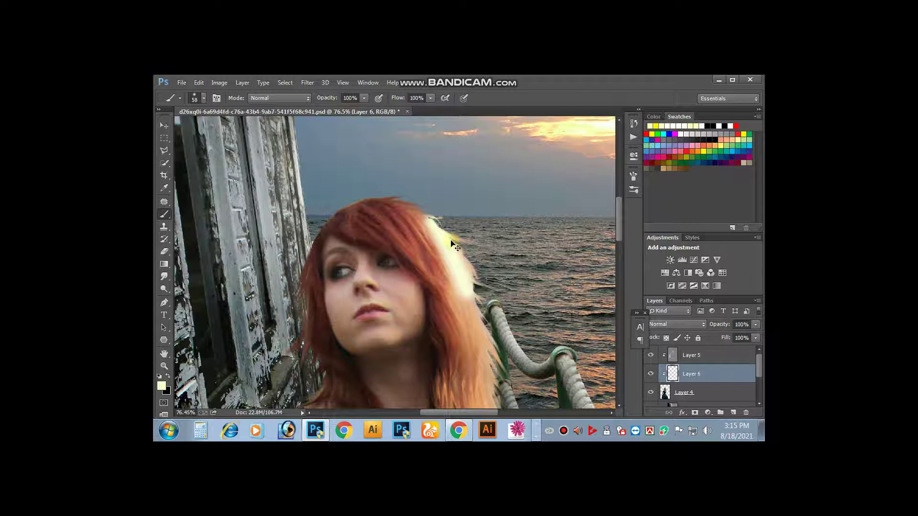
key("ctrl+z")
scroll(523, 188, "up", 3)
key("ctrl+minus")
Enlarge the brush to 100 px and paint pale yellow down the hair's right side and crown
scroll(478, 201, "right", 5)
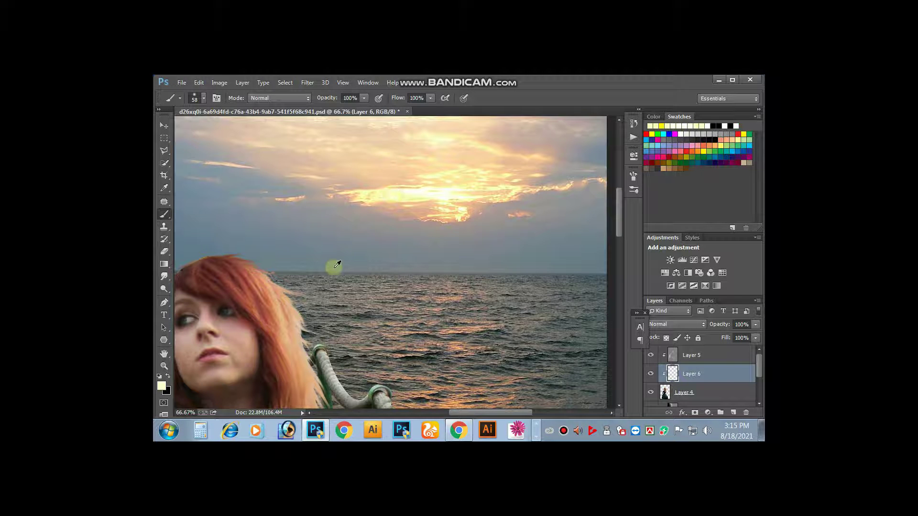
scroll(332, 263, "up", 3)
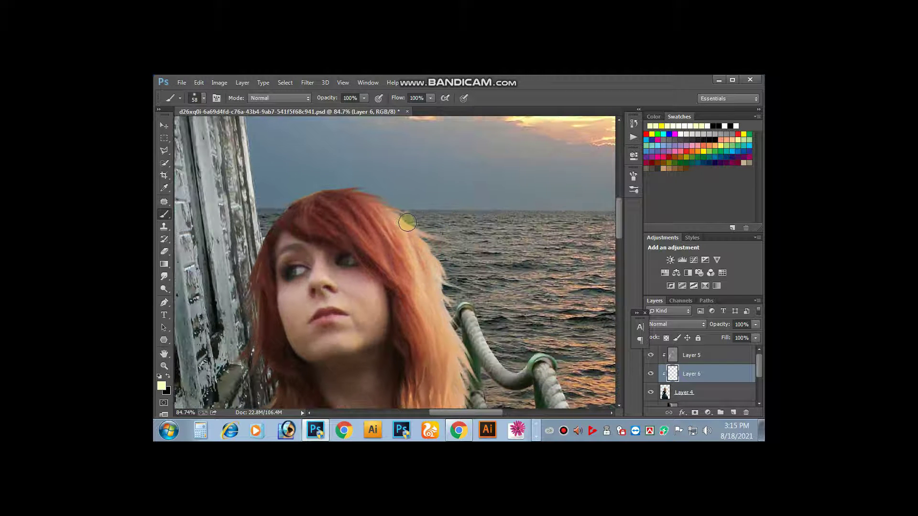
key("bracketright")
key("bracketright")
key("bracketright")
left_click_drag(375, 196, 452, 321)
scroll(452, 320, "down", 1)
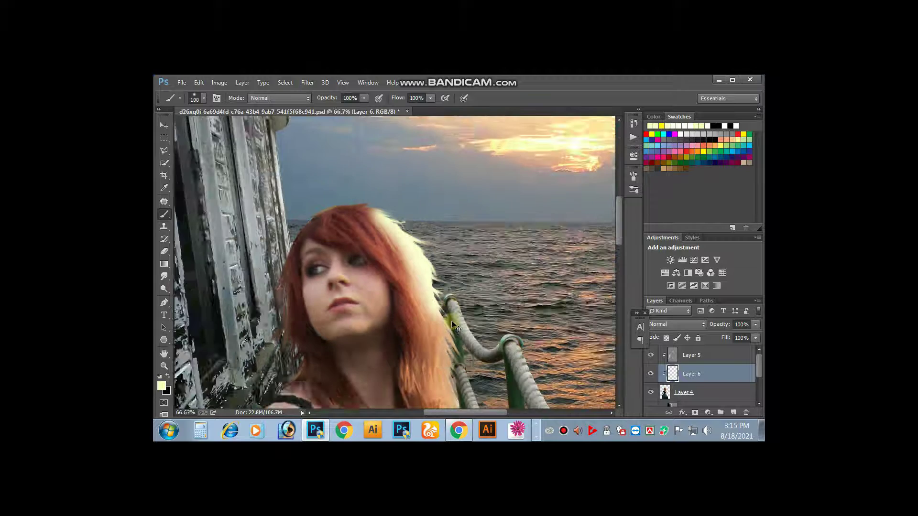
scroll(452, 321, "down", 1)
scroll(406, 215, "down", 3)
left_click_drag(384, 199, 426, 340)
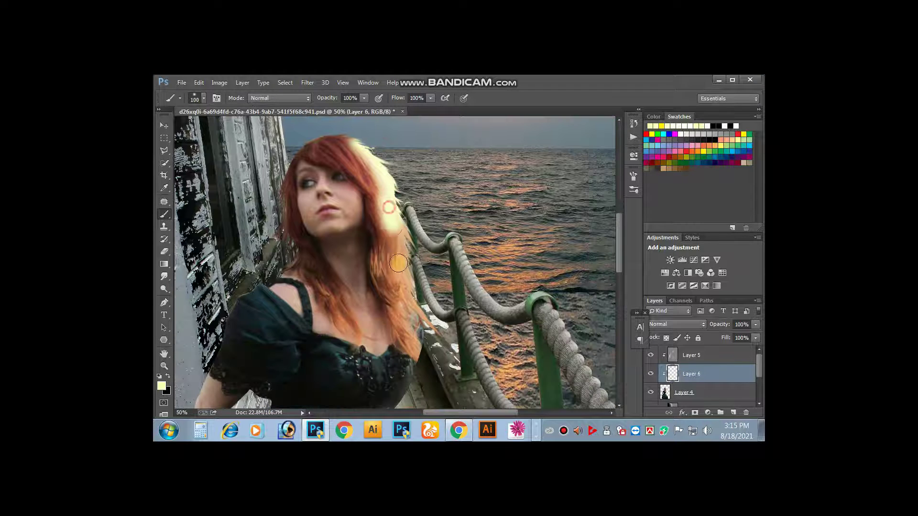
left_click_drag(331, 140, 382, 198)
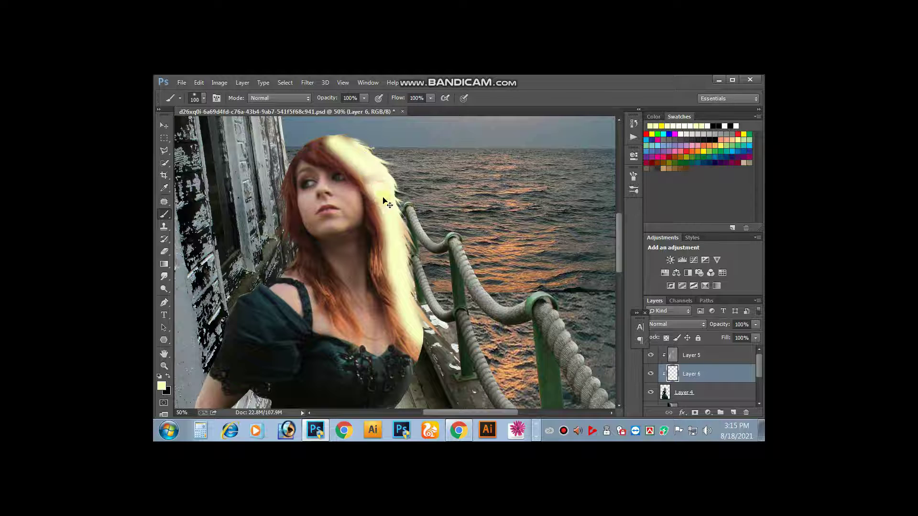
scroll(396, 270, "down", 2)
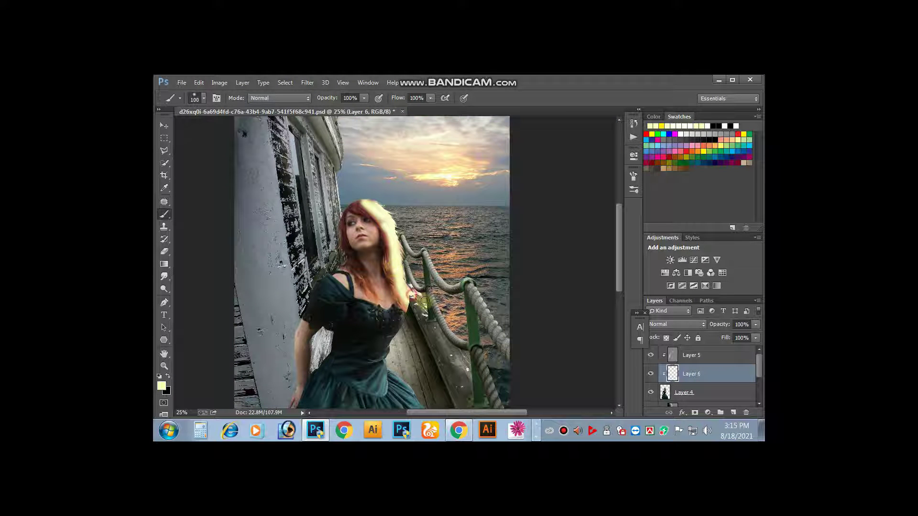
Set Layer 6 to Lighten after trying Soft Light and Overlay, then hide it
left_click(662, 324)
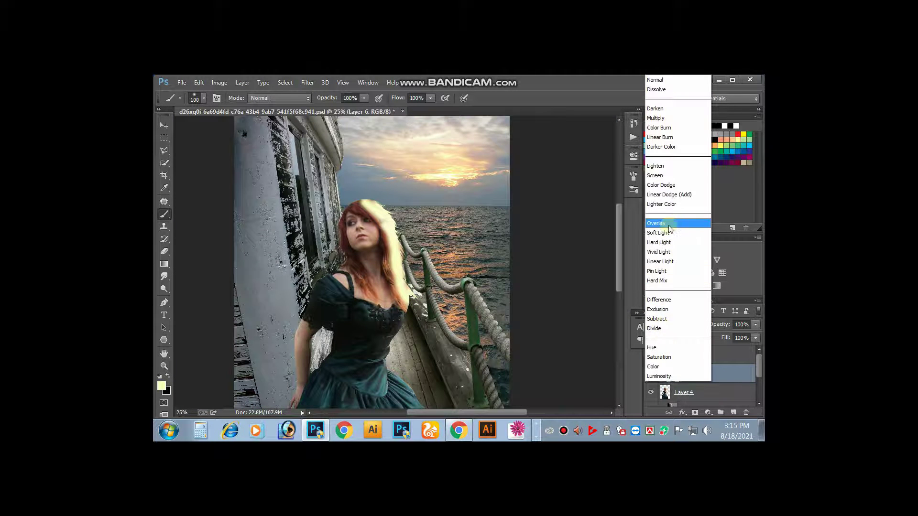
left_click(665, 233)
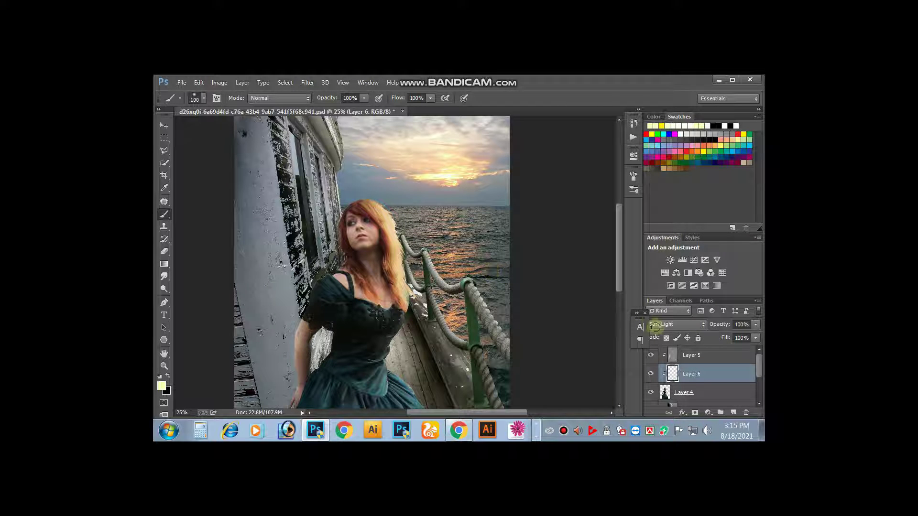
left_click(695, 325)
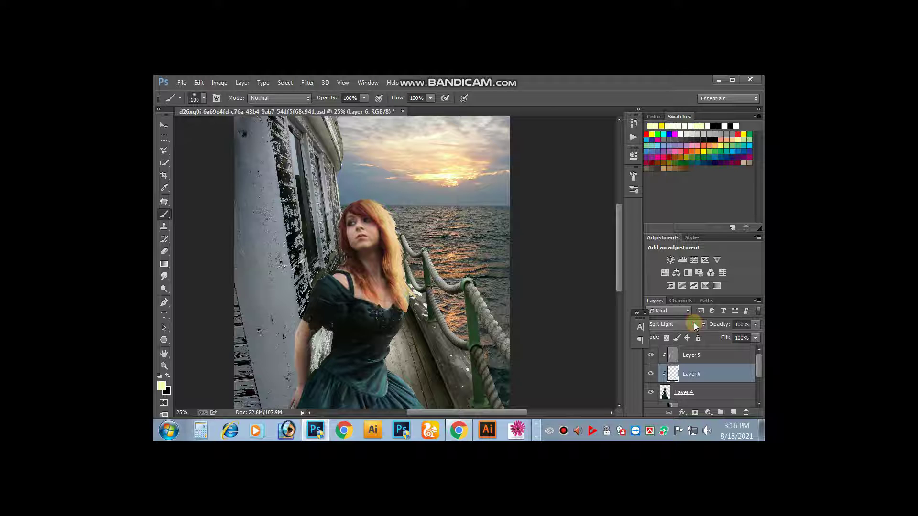
left_click(689, 326)
left_click(694, 326)
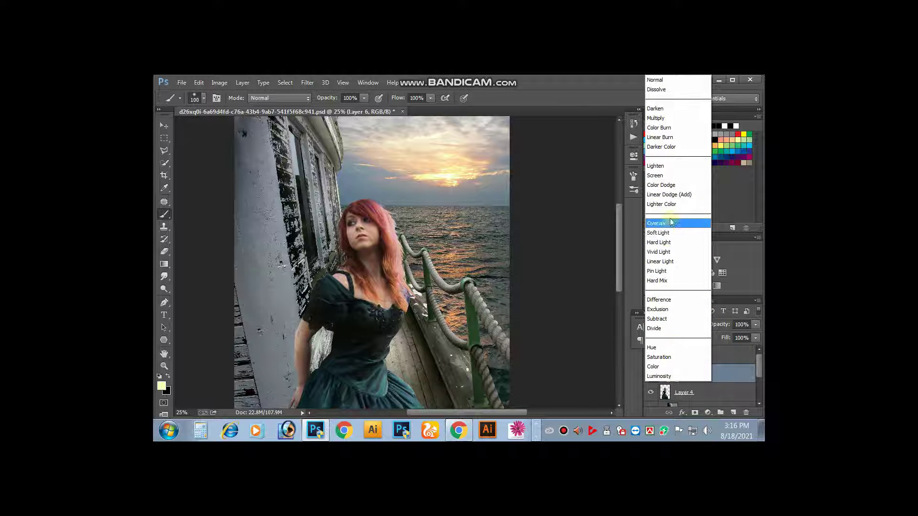
left_click(665, 224)
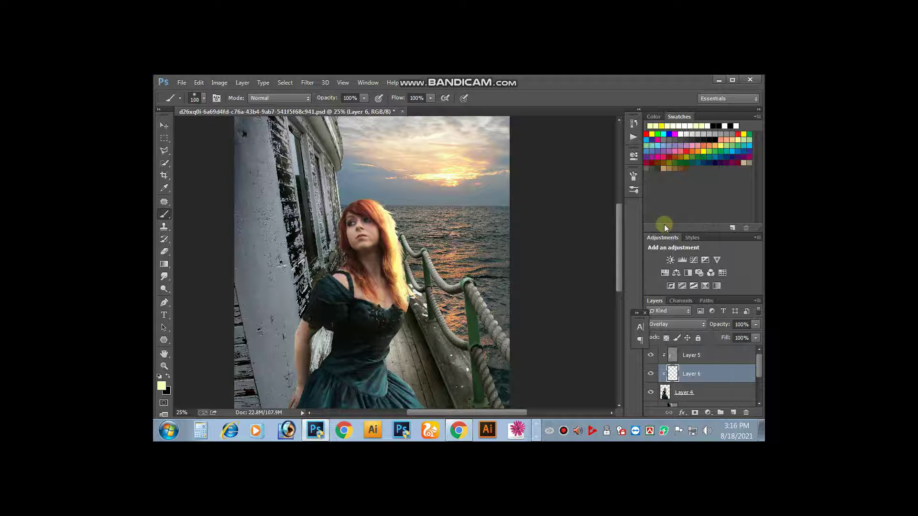
left_click(676, 324)
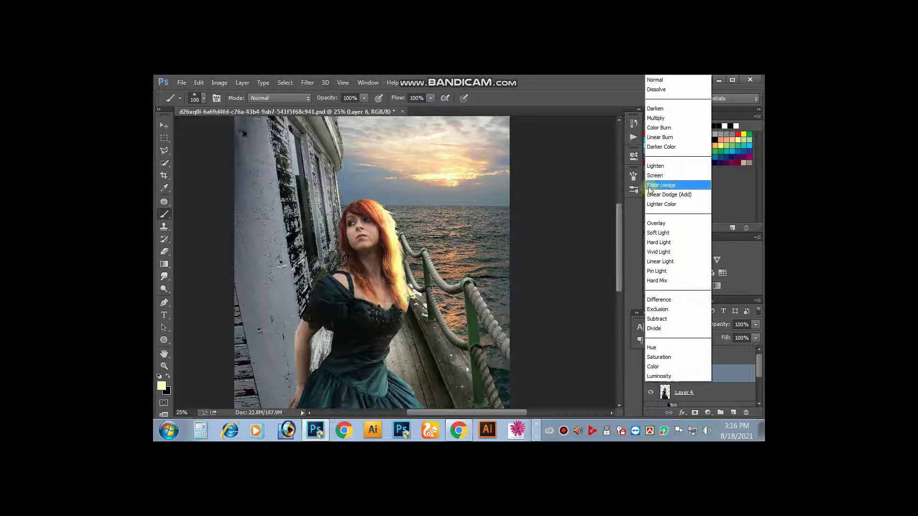
left_click(651, 162)
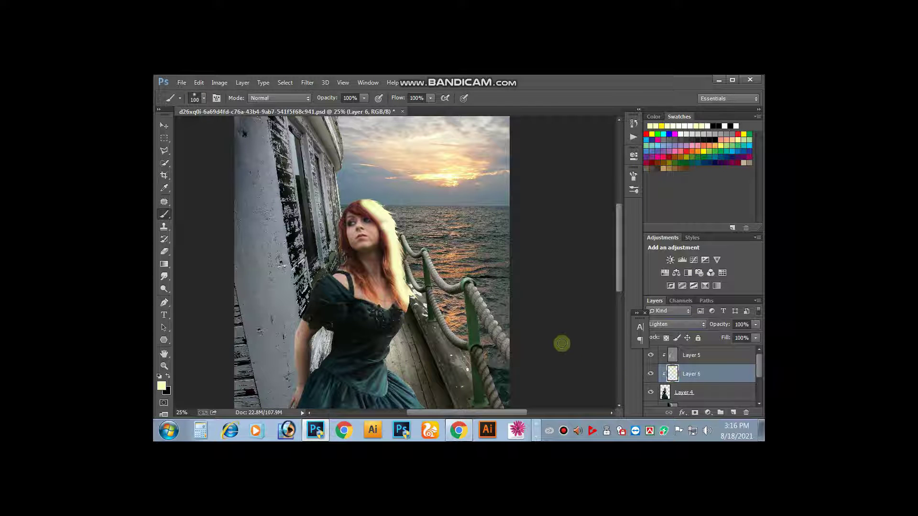
left_click(651, 376)
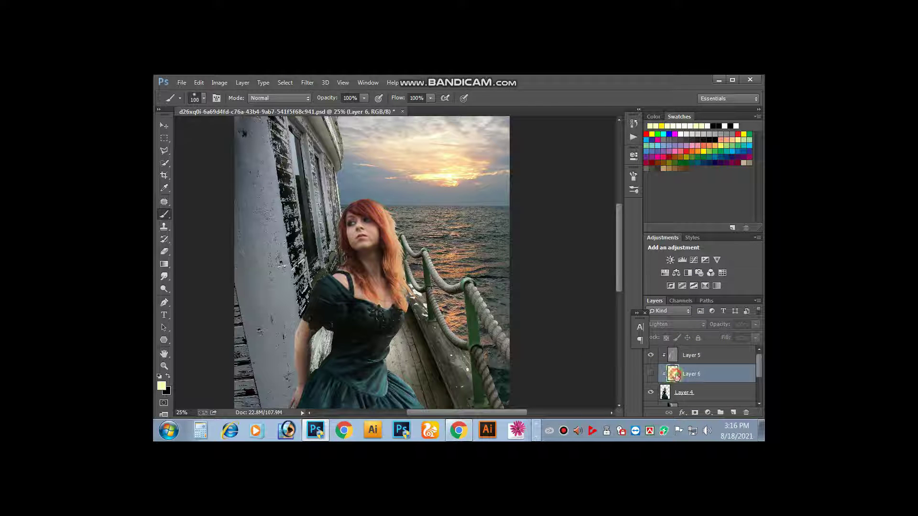
Replace Layer 6 with a new layer below Layer 4 and paint an 800 px yellow glow beside her
key("Delete")
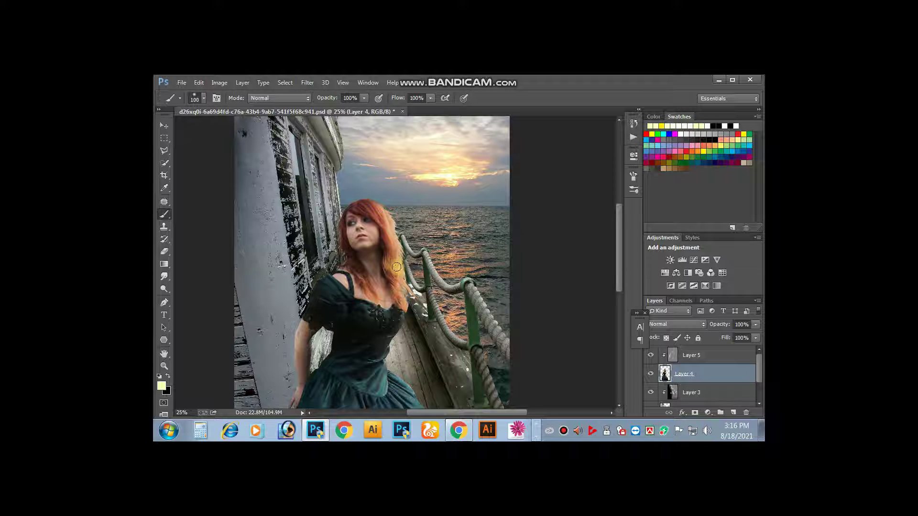
key("ctrl+minus")
key("ctrl+minus")
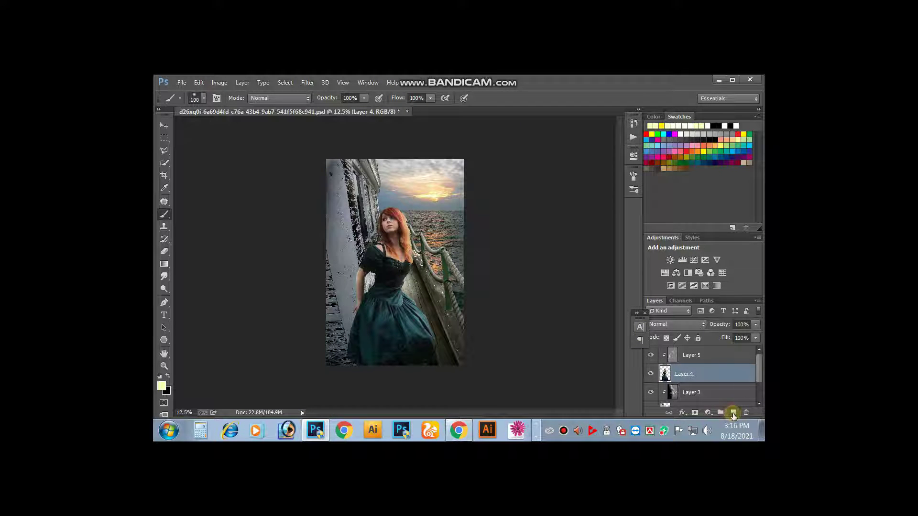
left_click(734, 416)
left_click_drag(696, 377, 694, 397)
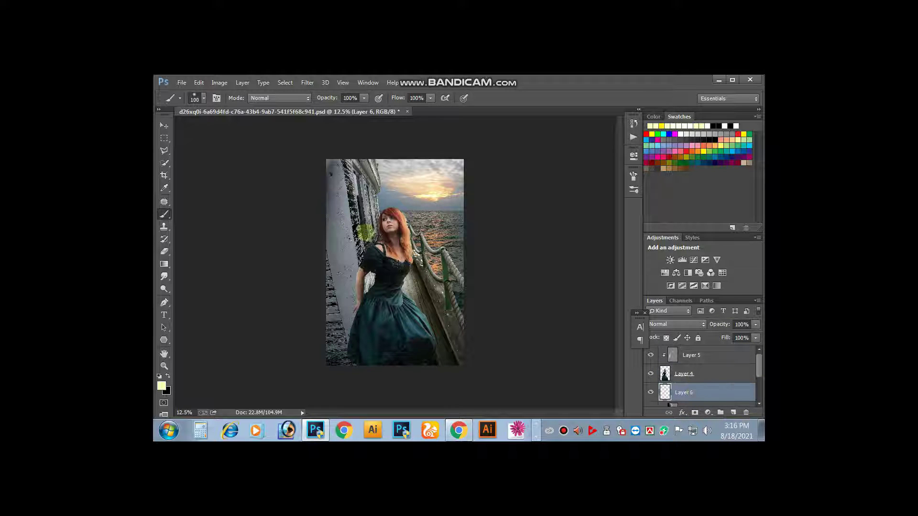
key("bracketright")
key("bracketright")
key("bracketright")
left_click_drag(366, 229, 366, 284)
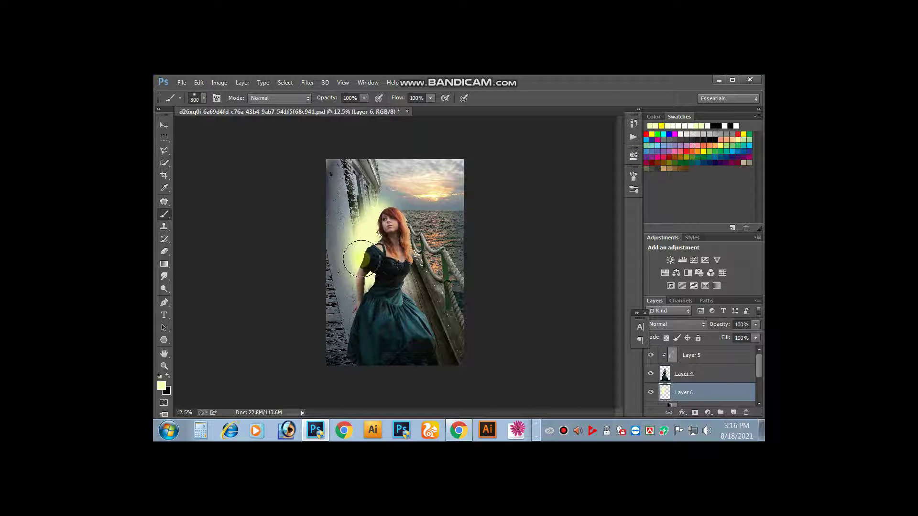
Preview several blend modes on the glow layer, stepping down the list
left_click(662, 325)
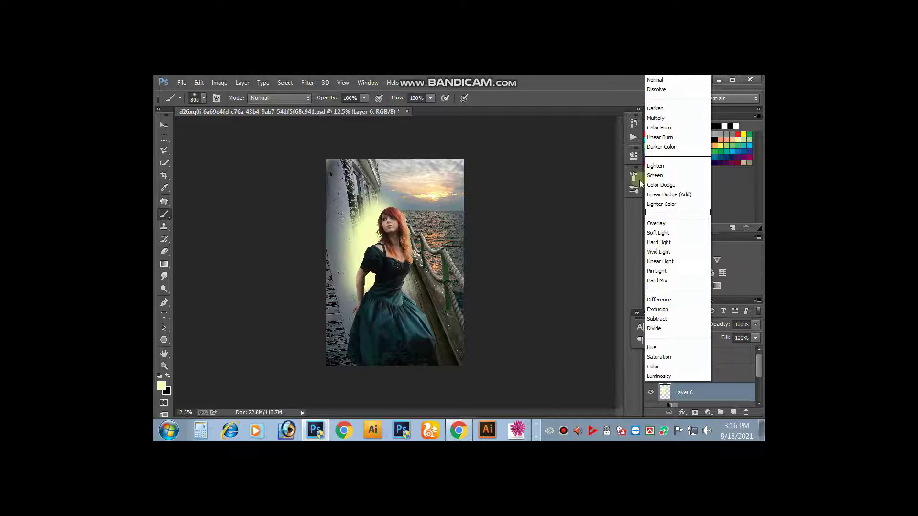
left_click(662, 84)
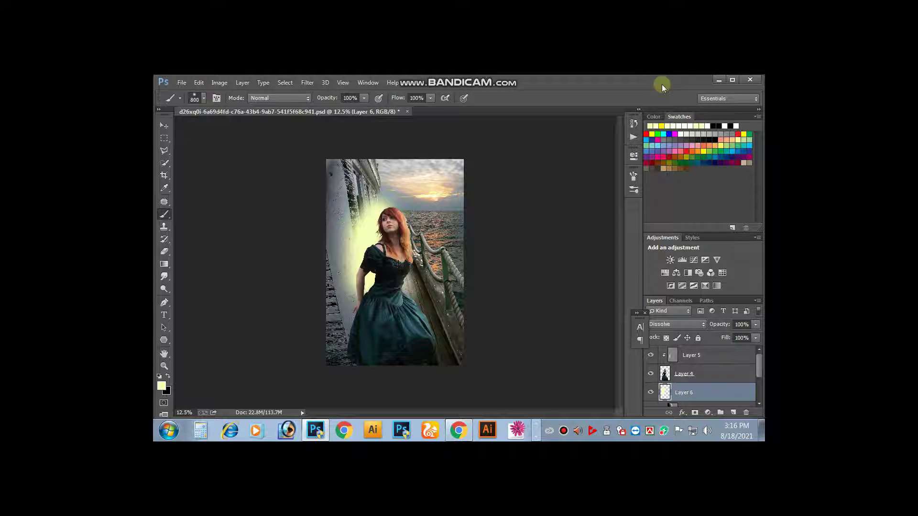
key("Down")
key("Down")
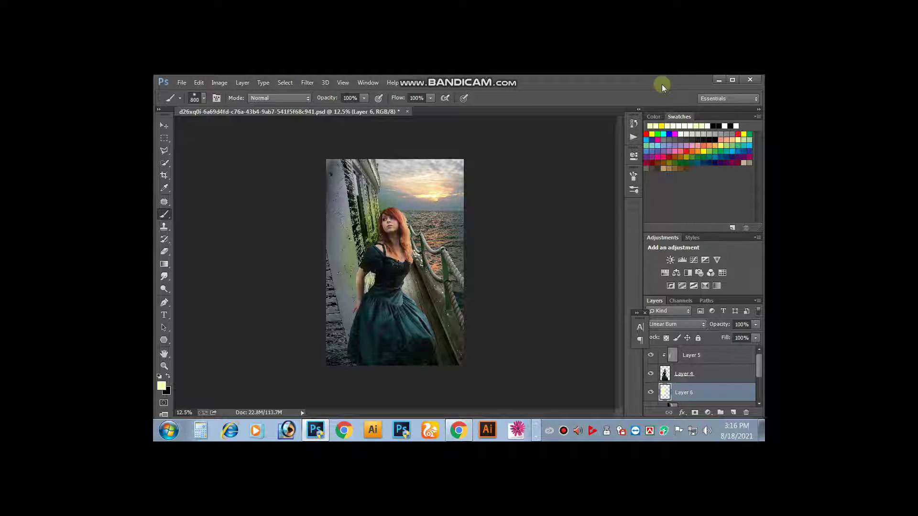
key("Down")
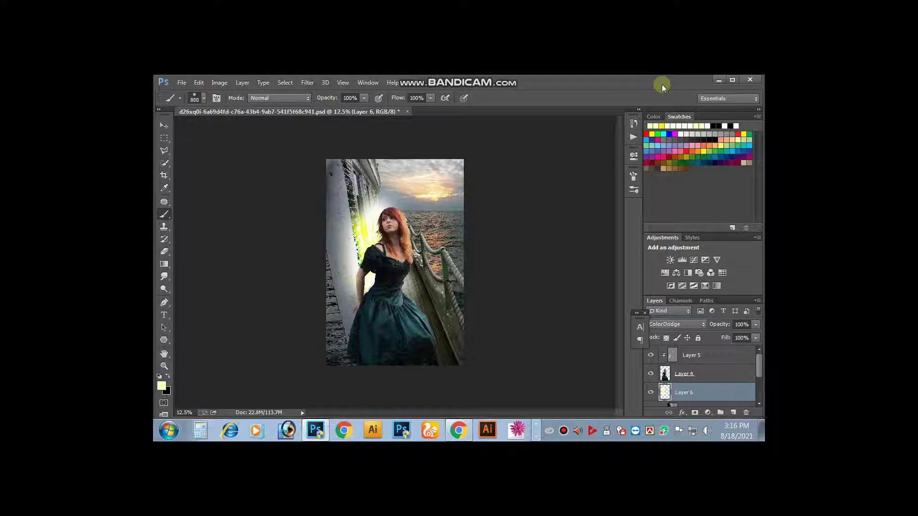
key("Down")
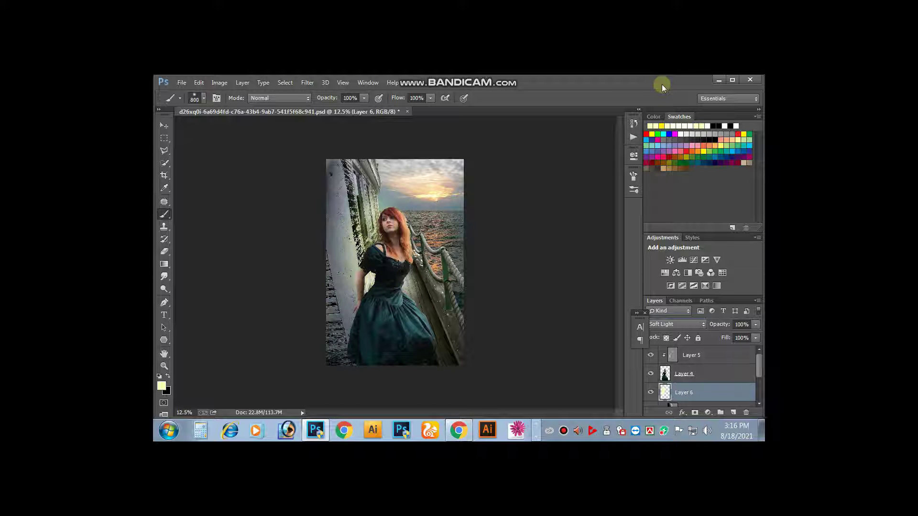
key("Down")
key("Down")
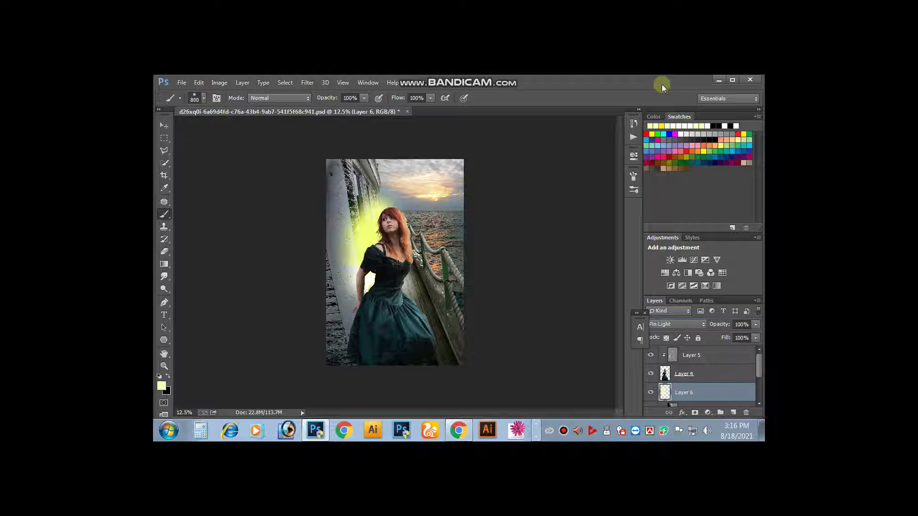
key("Down")
key("Down")
key("Down")
key("Down")
key("Down")
key("Down")
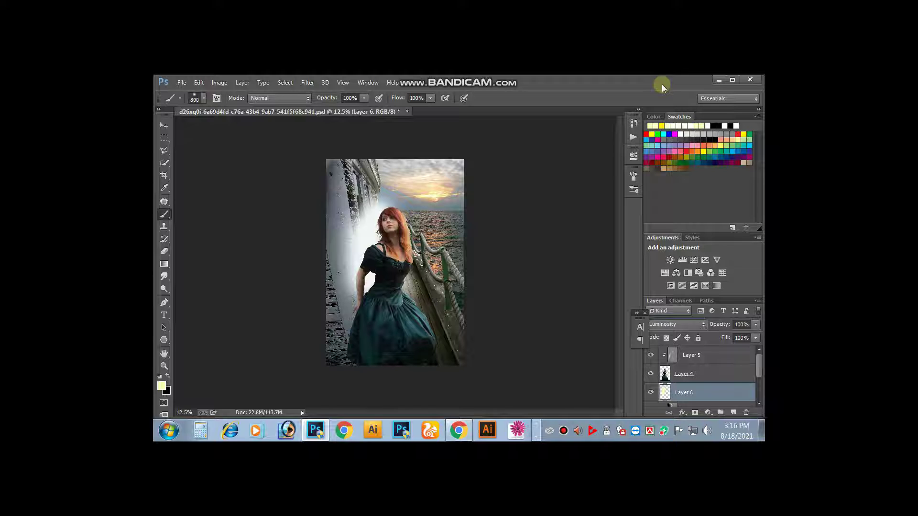
Step back up the blend modes to settle the glow on Multiply
key("Up")
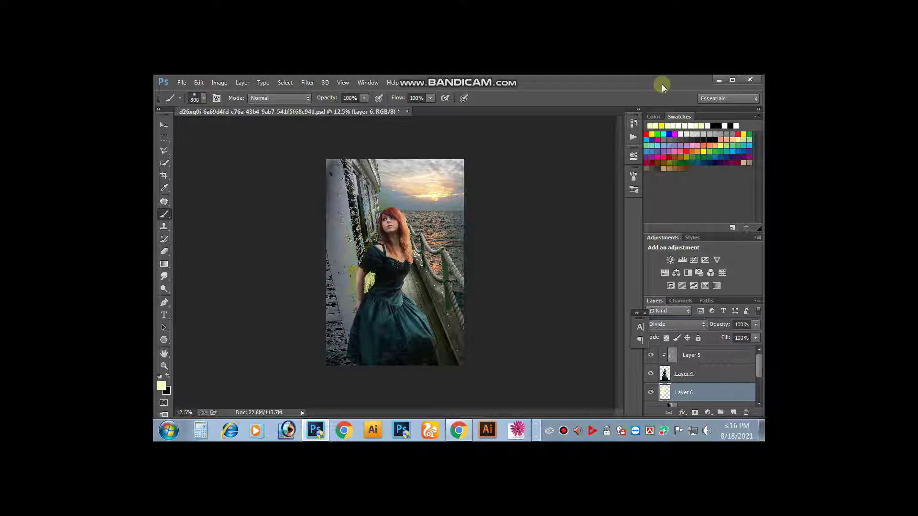
key("Up")
key("Up")
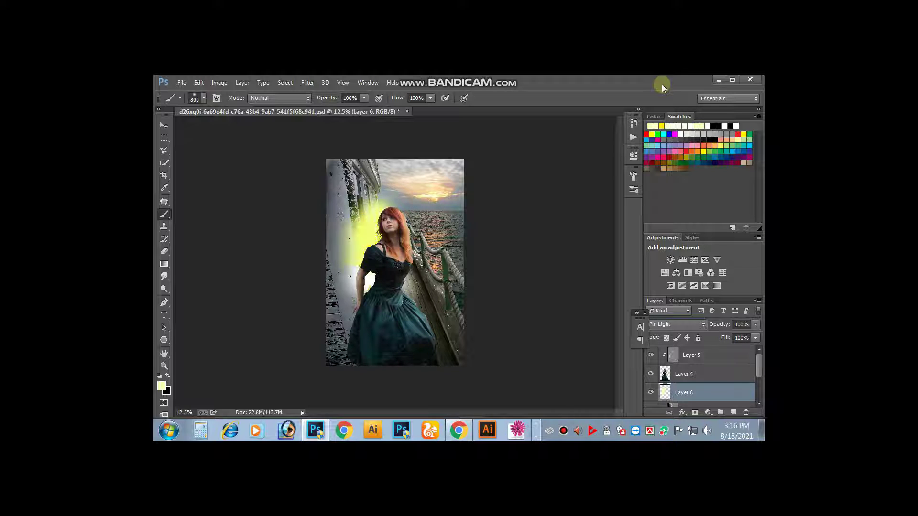
key("Up")
key("Up")
key("Up")
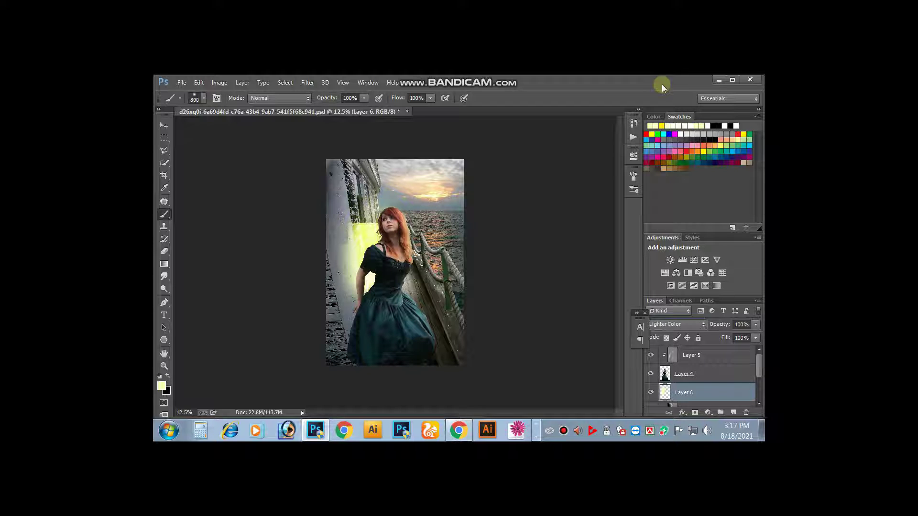
key("Up")
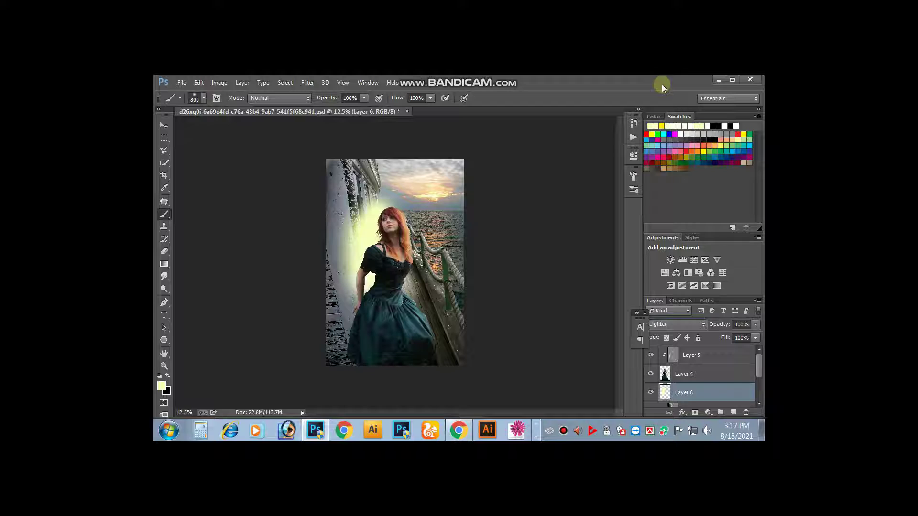
key("Up")
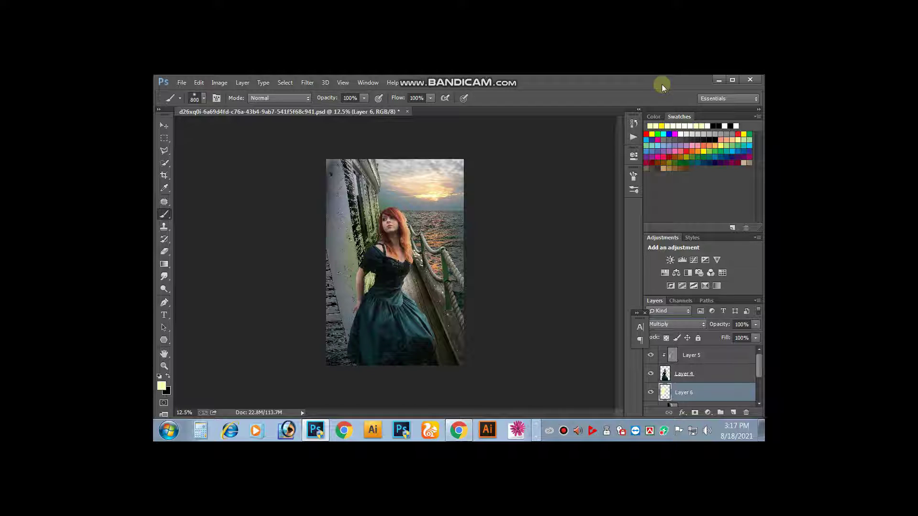
left_click(414, 271)
left_click(352, 267)
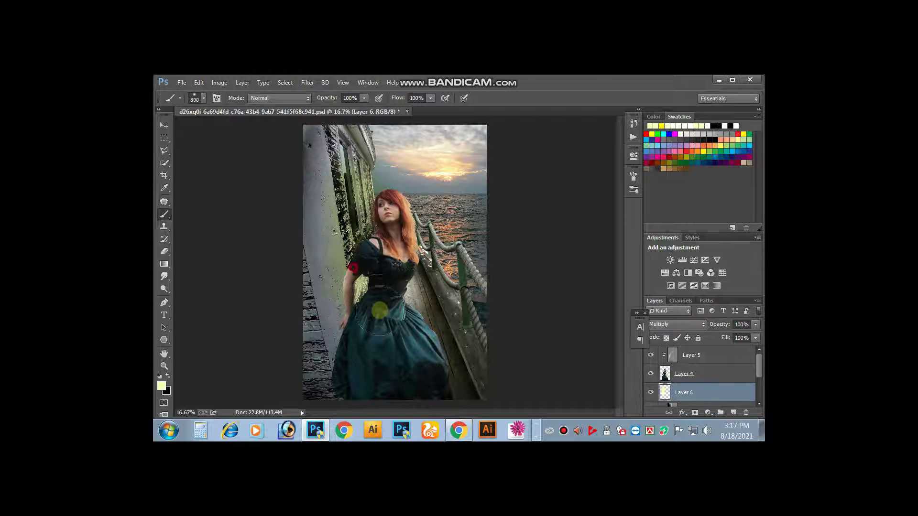
key("ctrl+minus")
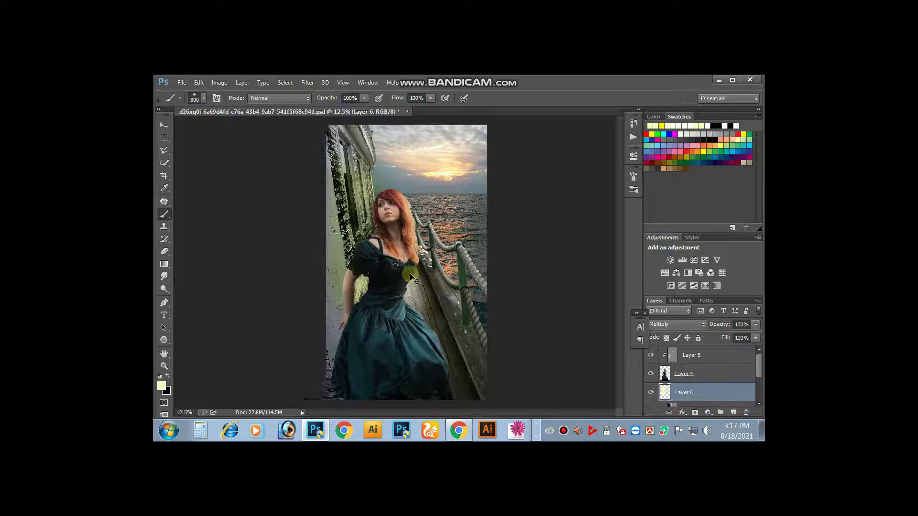
Add a new shading layer and ready the Brush with black paint
left_click(164, 126)
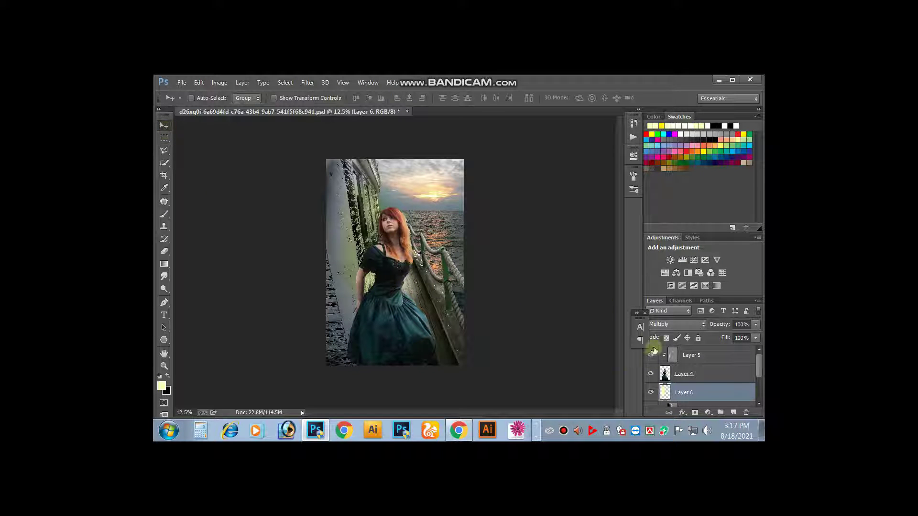
left_click(733, 413)
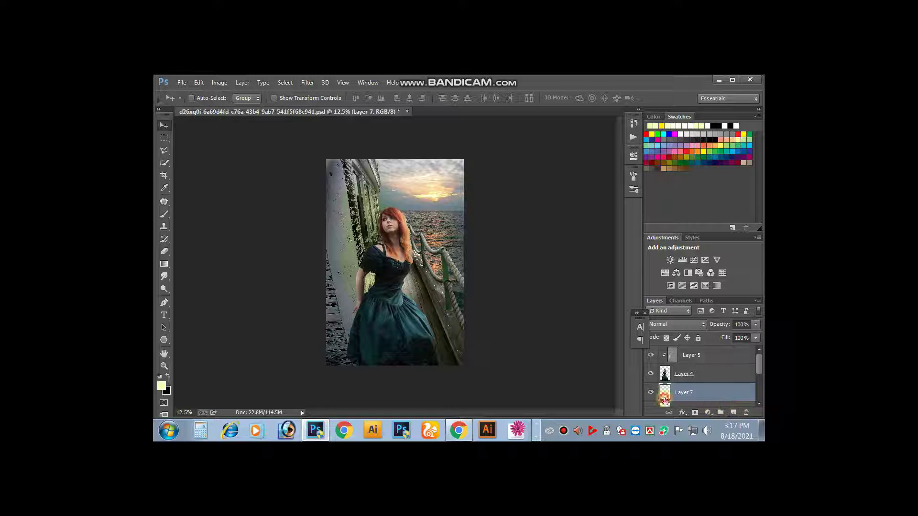
left_click(168, 375)
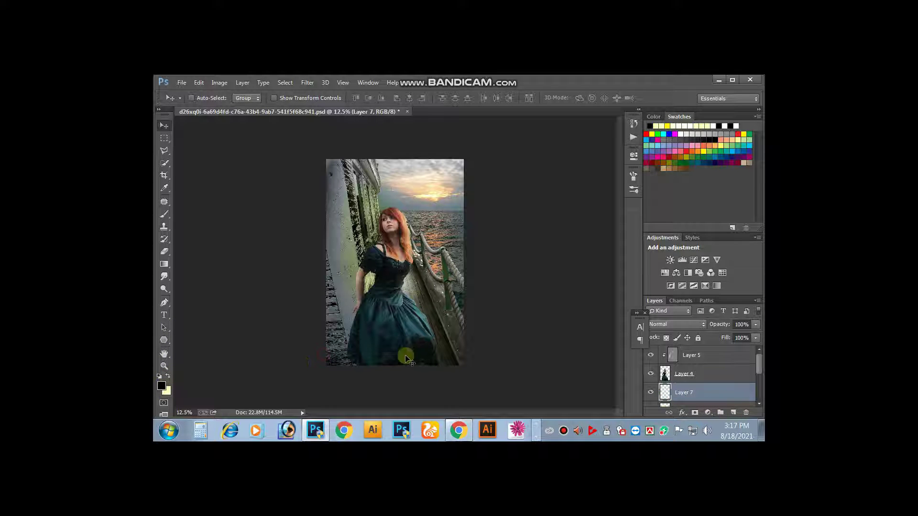
left_click(165, 215)
left_click(165, 214)
Paint soft 21%-opacity black darkening along the bottom and edges of the image
mouse_move(334, 325)
left_mouse_down()
mouse_move(328, 338)
mouse_move(342, 354)
mouse_move(389, 354)
left_mouse_up()
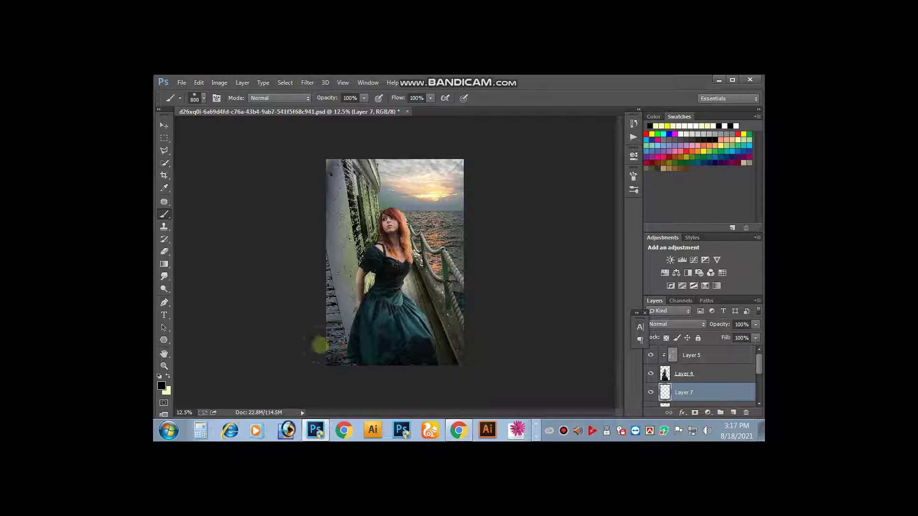
left_click_drag(318, 343, 518, 353)
key("ctrl+z")
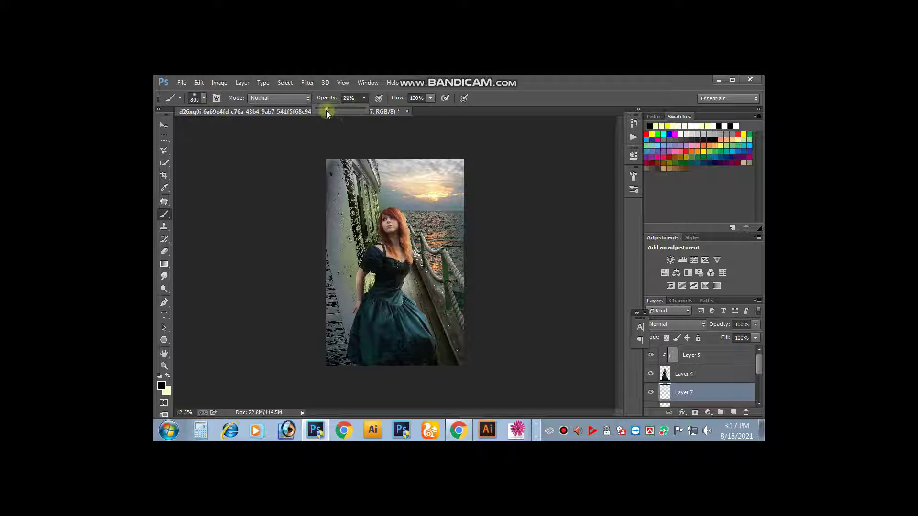
left_click_drag(326, 113, 324, 113)
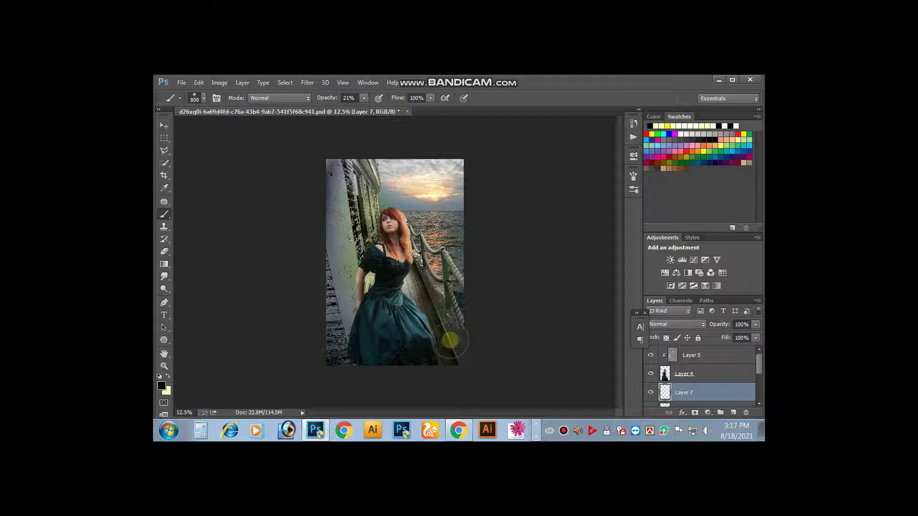
mouse_move(449, 341)
left_mouse_down()
mouse_move(327, 246)
mouse_move(321, 201)
mouse_move(345, 345)
mouse_move(328, 221)
mouse_move(334, 327)
mouse_move(437, 368)
mouse_move(363, 373)
mouse_move(468, 371)
mouse_move(314, 210)
mouse_move(353, 160)
left_mouse_up()
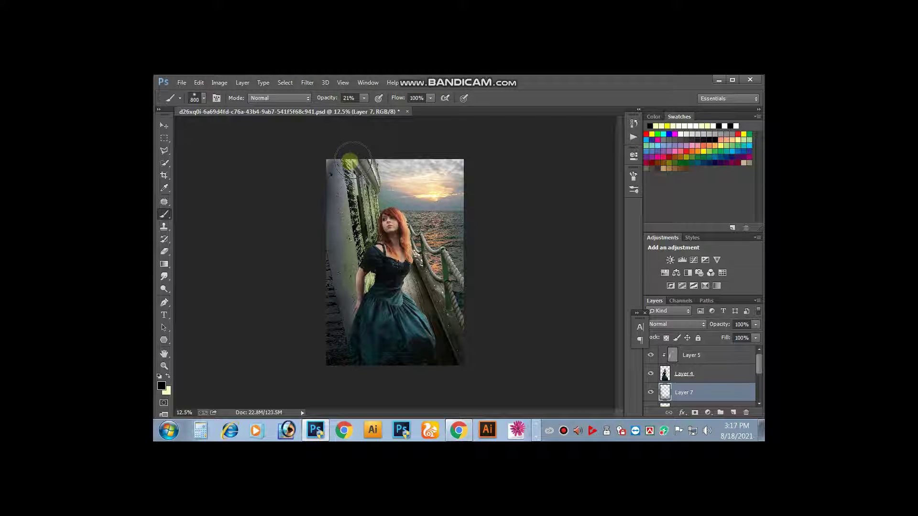
left_click_drag(331, 316, 338, 371)
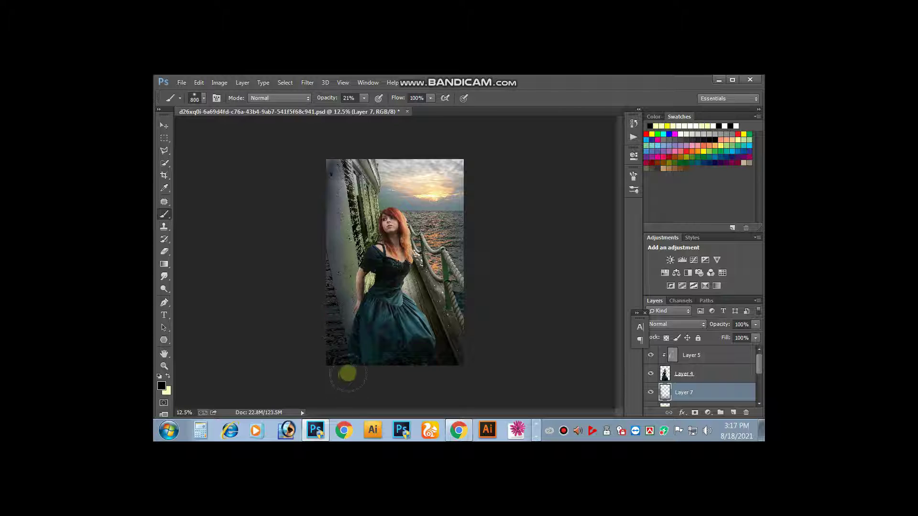
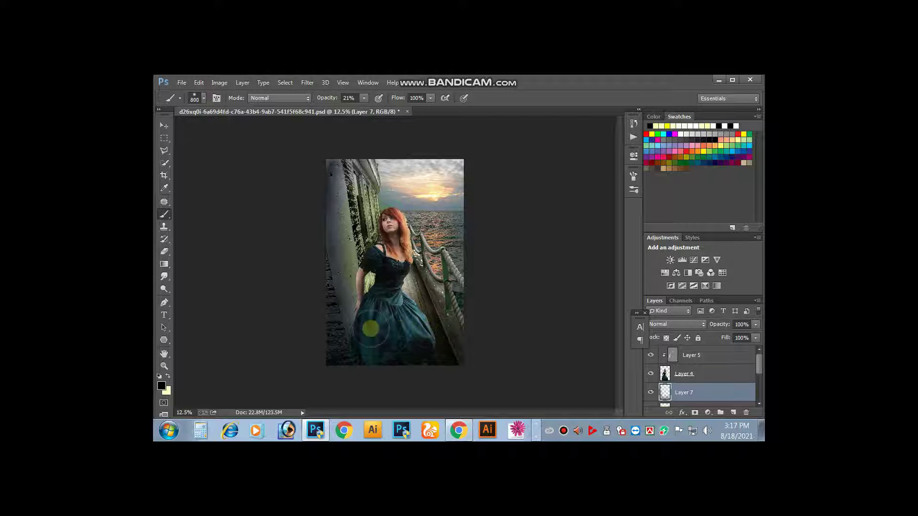
Darken the ship's left wall down to the dress with soft 21% black brush strokes on Layer 7
left_click(335, 233)
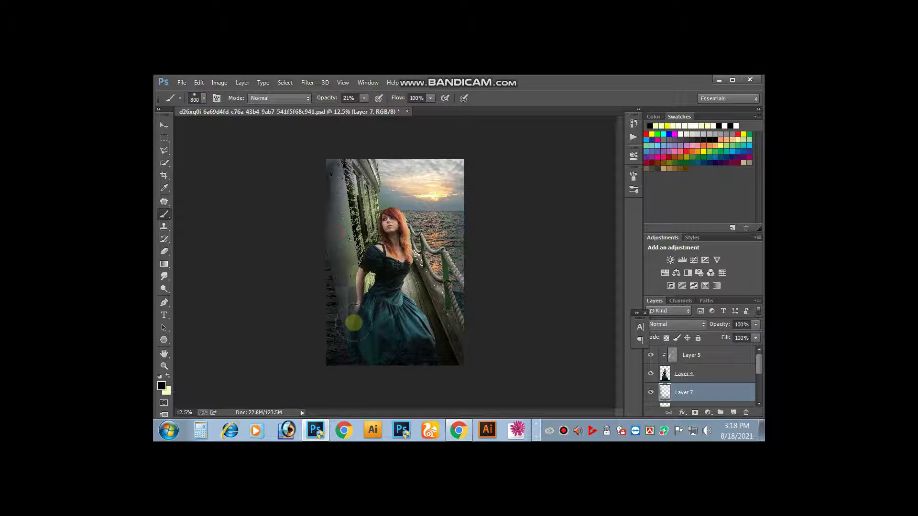
left_click(356, 327)
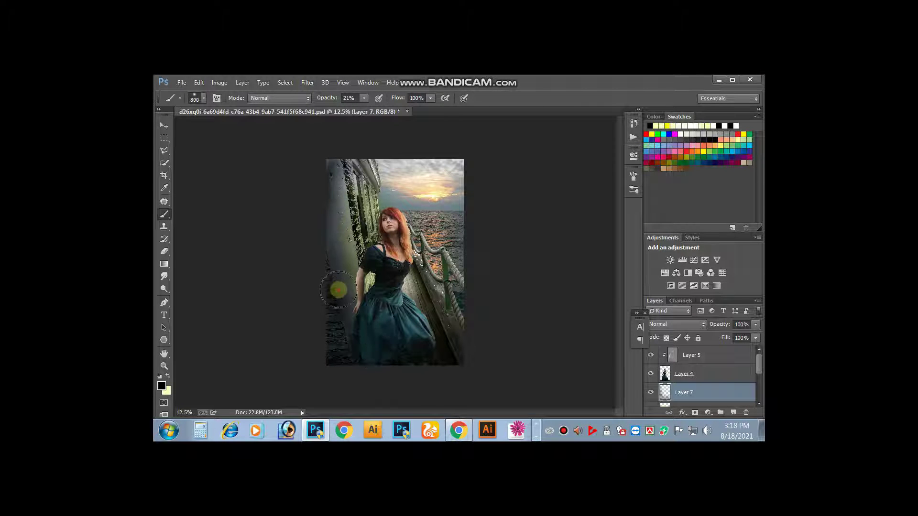
left_click(324, 200)
left_click_drag(324, 201, 349, 338)
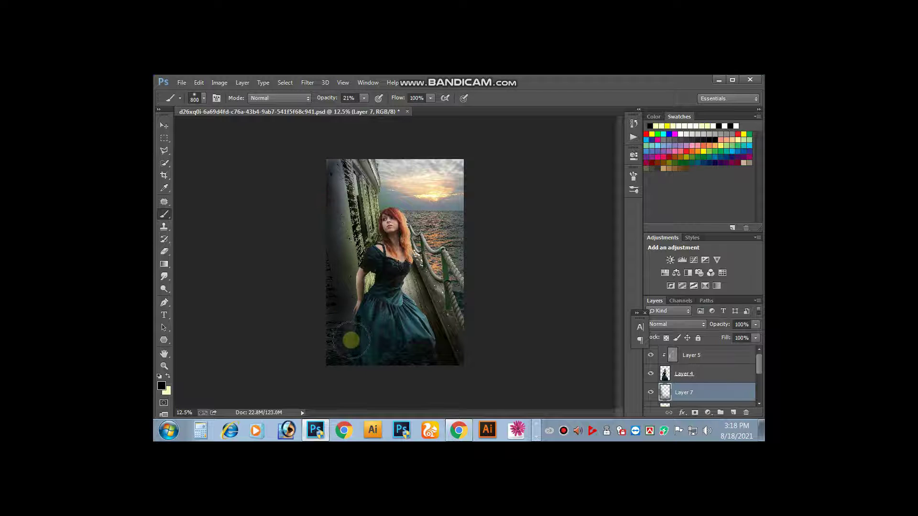
left_click_drag(338, 243, 352, 333)
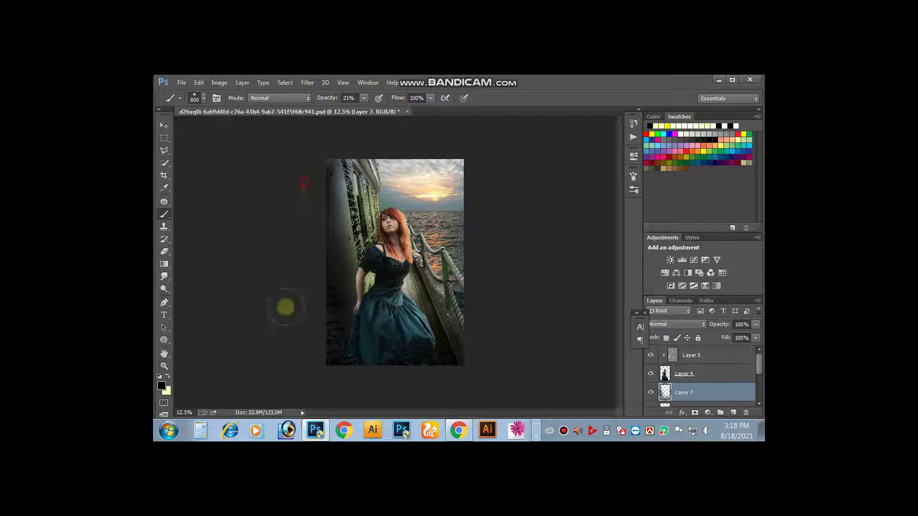
Shade the lower-left corner and the bottom and left edges, then select Layer 4
left_click_drag(322, 326, 312, 368)
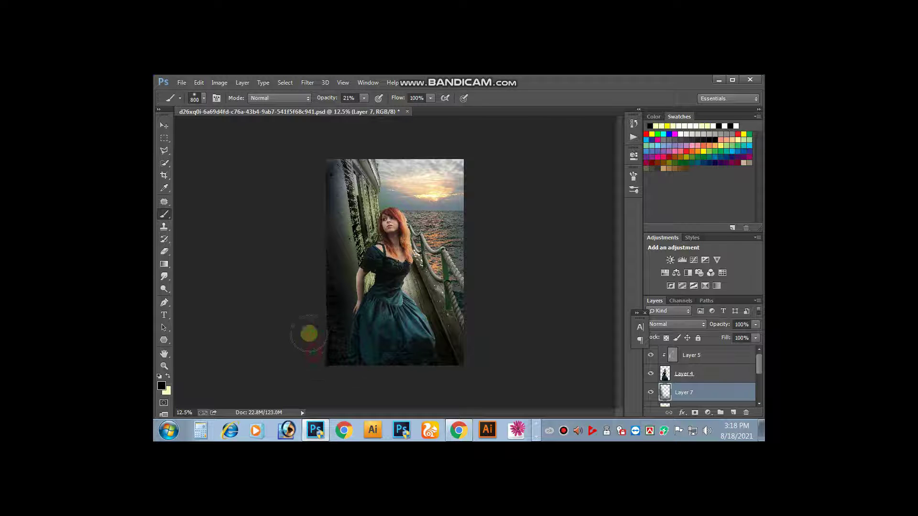
mouse_move(311, 368)
left_mouse_down()
mouse_move(427, 297)
mouse_move(320, 150)
mouse_move(305, 230)
mouse_move(268, 325)
left_mouse_up()
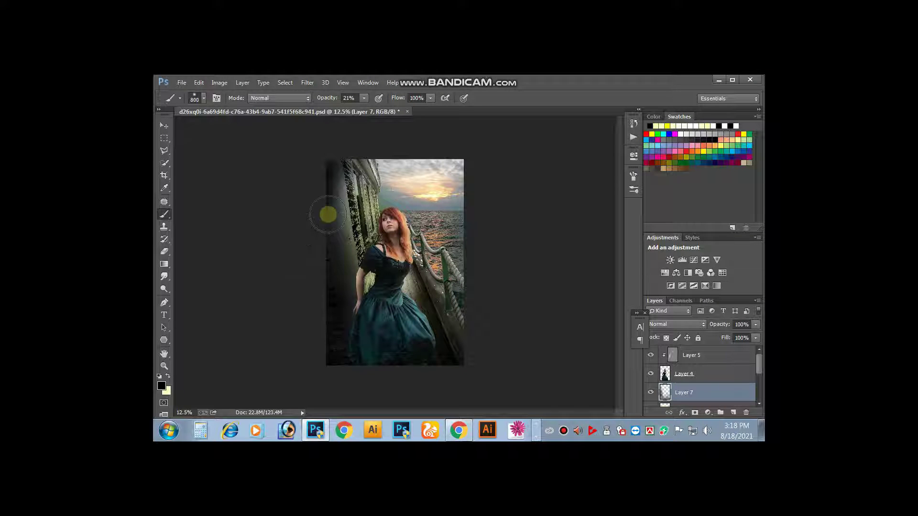
left_click(698, 397)
left_click_drag(699, 397, 684, 376)
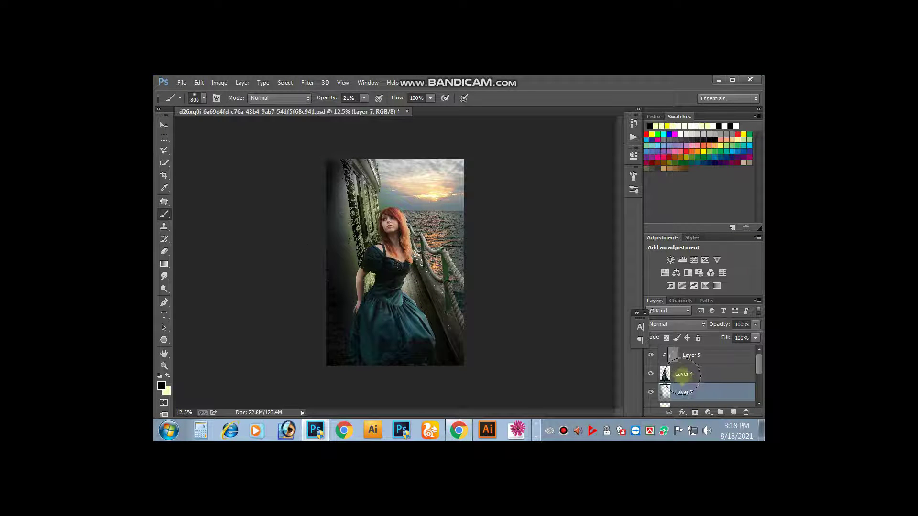
left_click(683, 377)
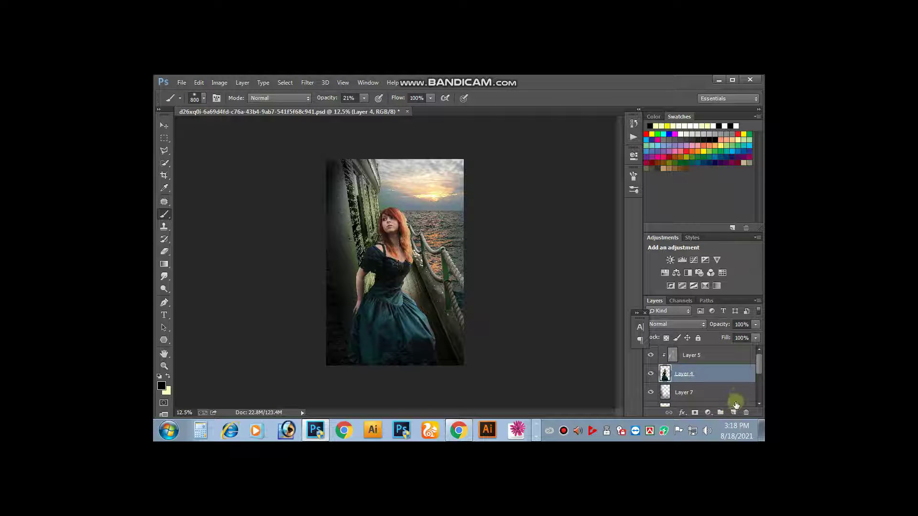
Add a new layer above Layer 4 and shade the lower dress and left edge with soft black strokes
left_click(732, 413)
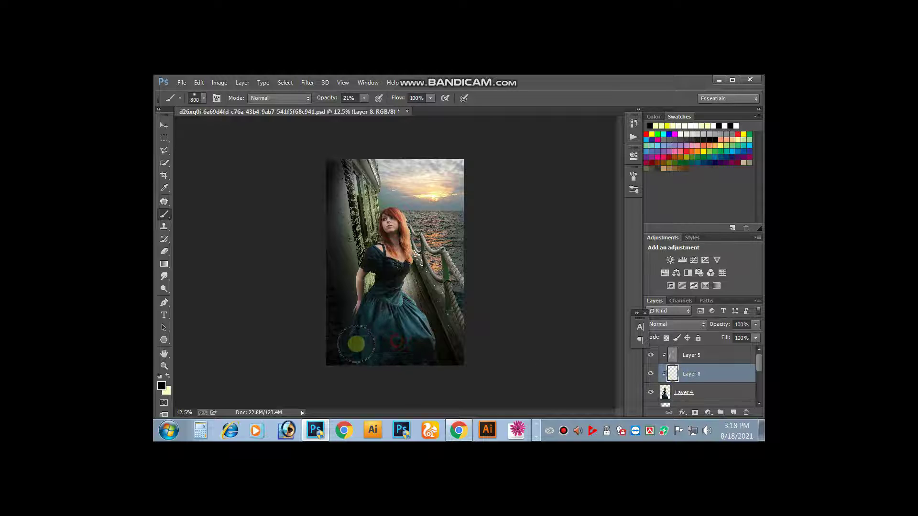
left_click_drag(359, 342, 458, 360)
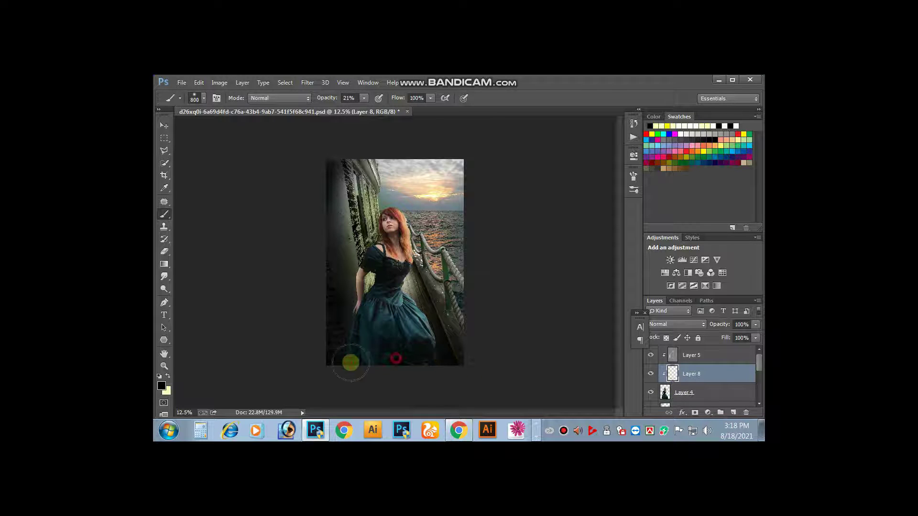
left_click_drag(350, 363, 353, 360)
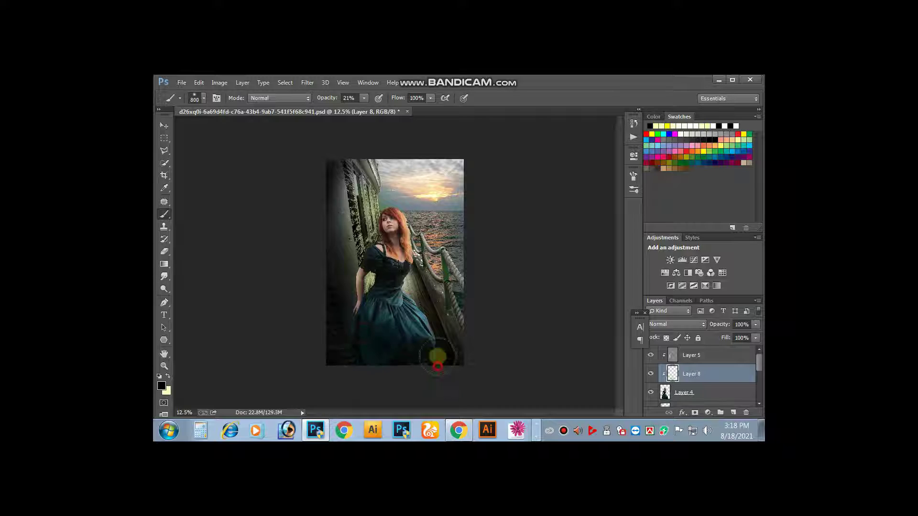
left_click_drag(381, 304, 328, 337)
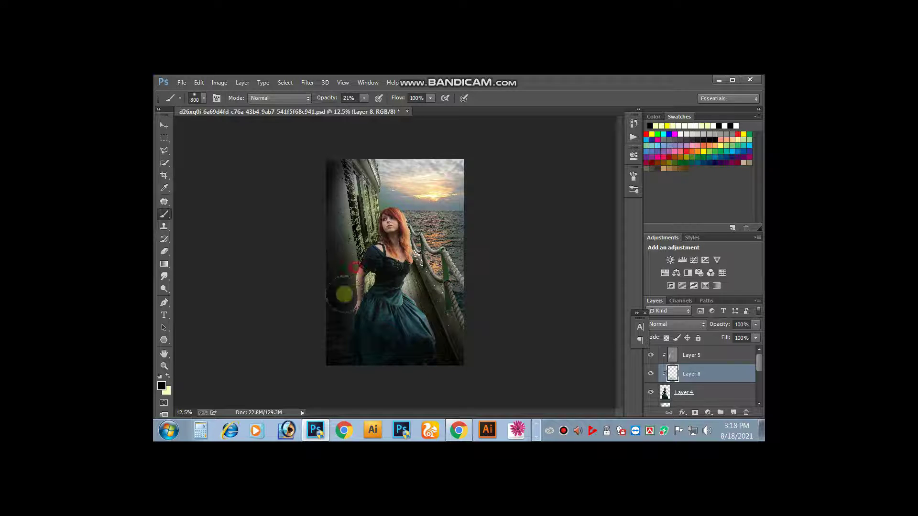
mouse_move(365, 304)
left_mouse_down()
mouse_move(337, 323)
mouse_move(426, 348)
mouse_move(432, 375)
mouse_move(375, 259)
mouse_move(380, 263)
mouse_move(392, 233)
mouse_move(259, 254)
mouse_move(403, 274)
mouse_move(406, 289)
left_mouse_up()
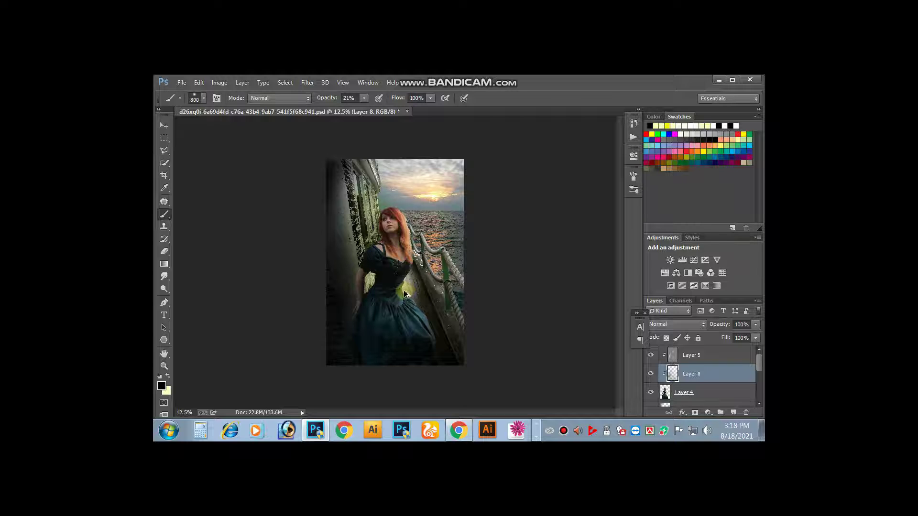
left_click_drag(378, 342, 406, 356)
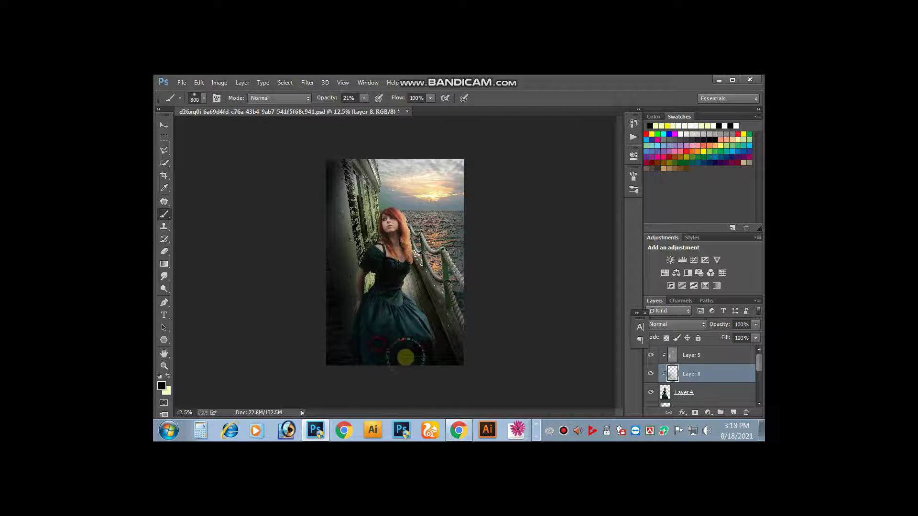
key("ctrl+plus")
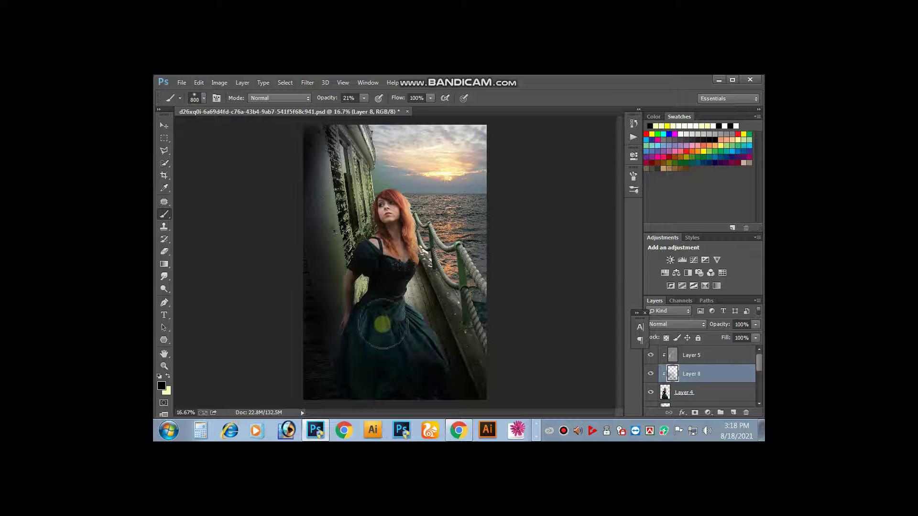
mouse_move(379, 324)
left_mouse_down()
mouse_move(347, 356)
mouse_move(455, 353)
left_mouse_up()
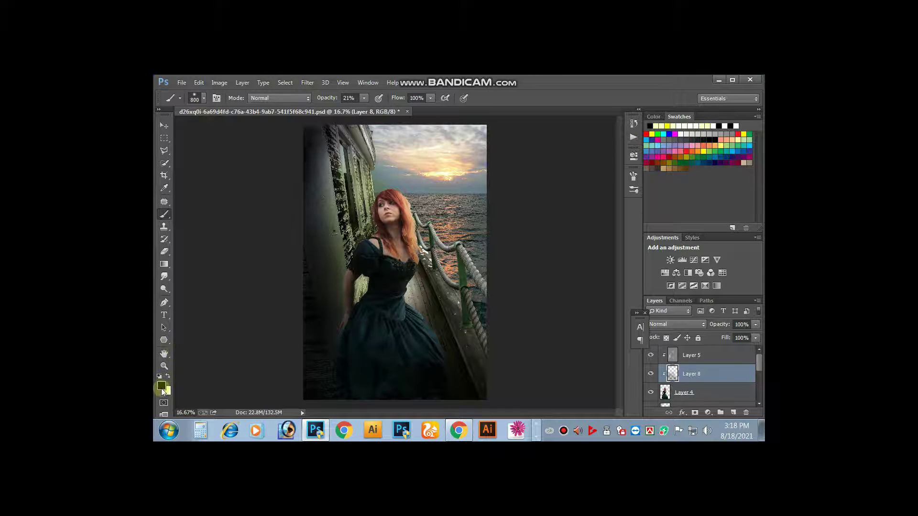
Sample a light sunset-sky colour and brush it faintly over the dress with a smaller 9% brush
left_click(162, 386)
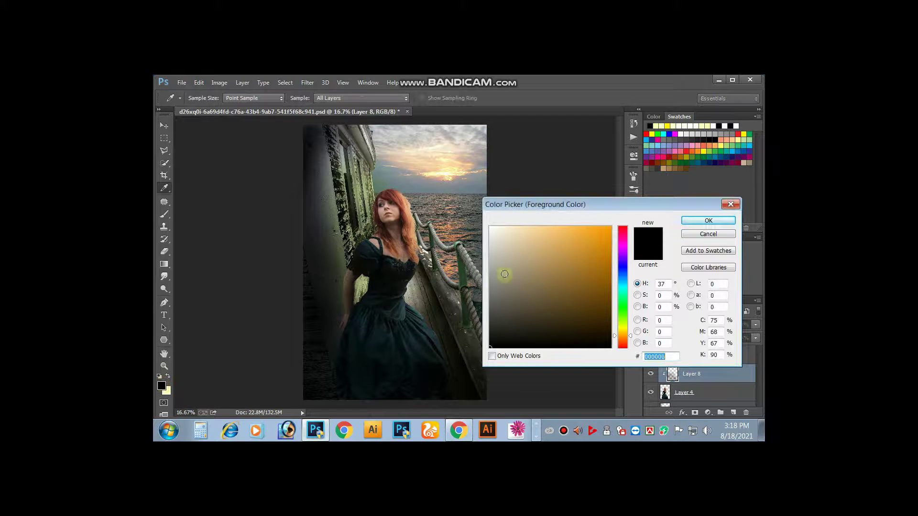
left_click(417, 187)
key("Return")
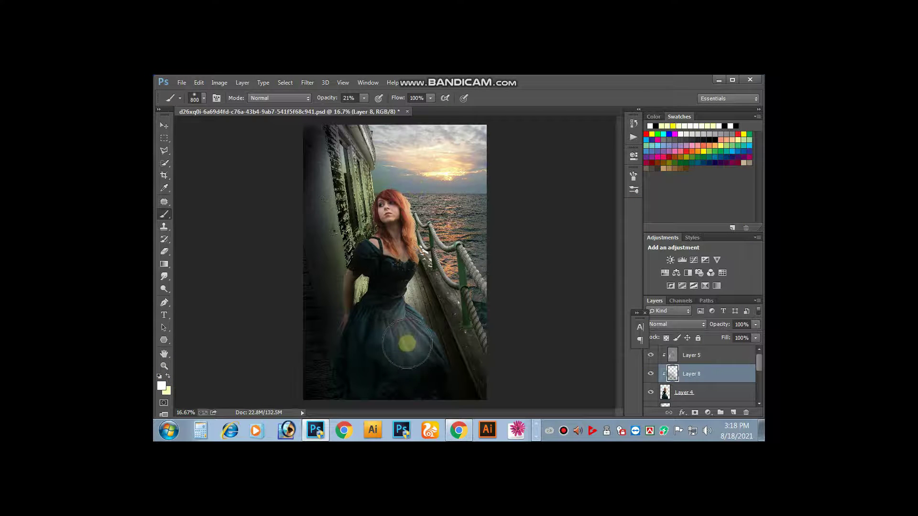
left_click(367, 98)
left_click_drag(361, 110, 359, 109)
key("bracketleft")
key("bracketleft")
key("bracketleft")
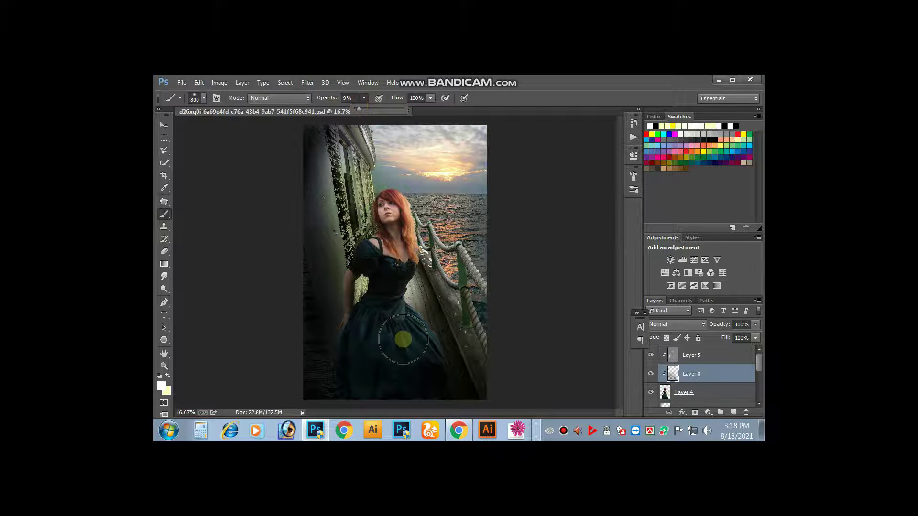
left_click(411, 329)
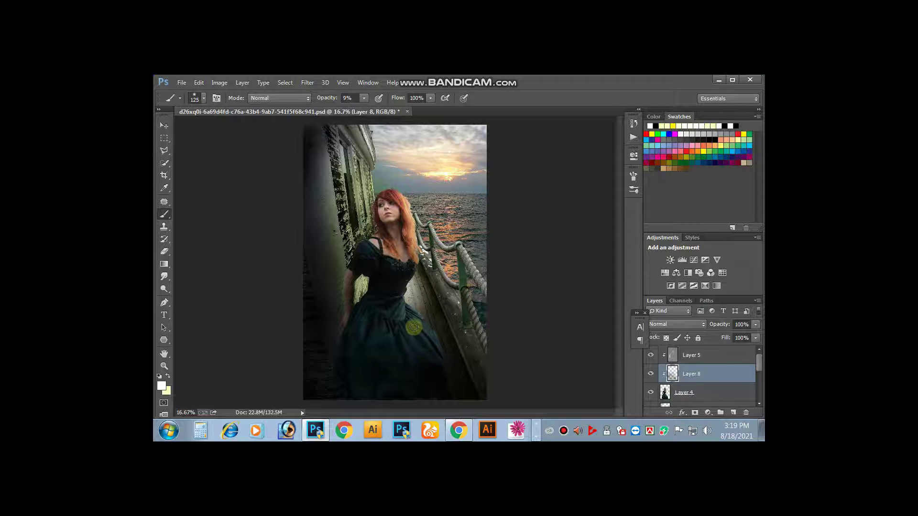
left_click_drag(414, 327, 428, 355)
On overlay Layer 5, paint faint light over the dress bodice and skirt at 9% opacity
left_click(684, 355)
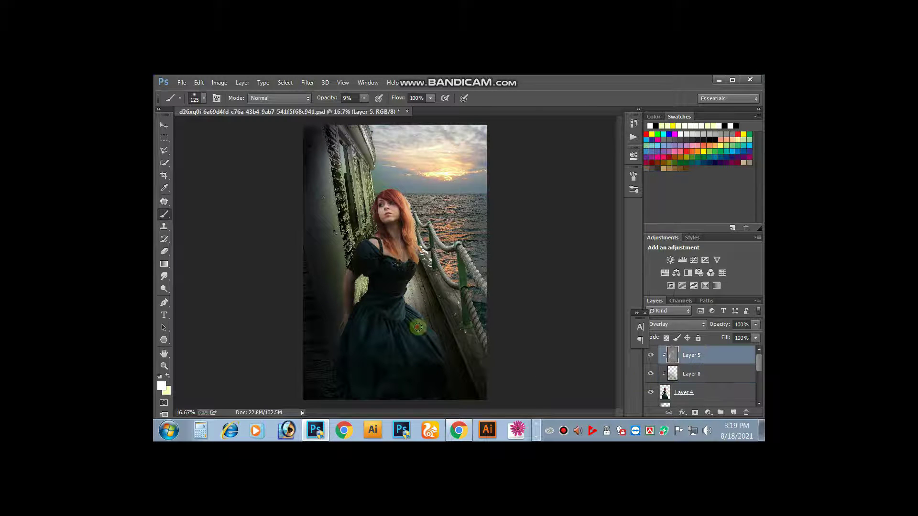
left_click_drag(386, 332, 393, 346)
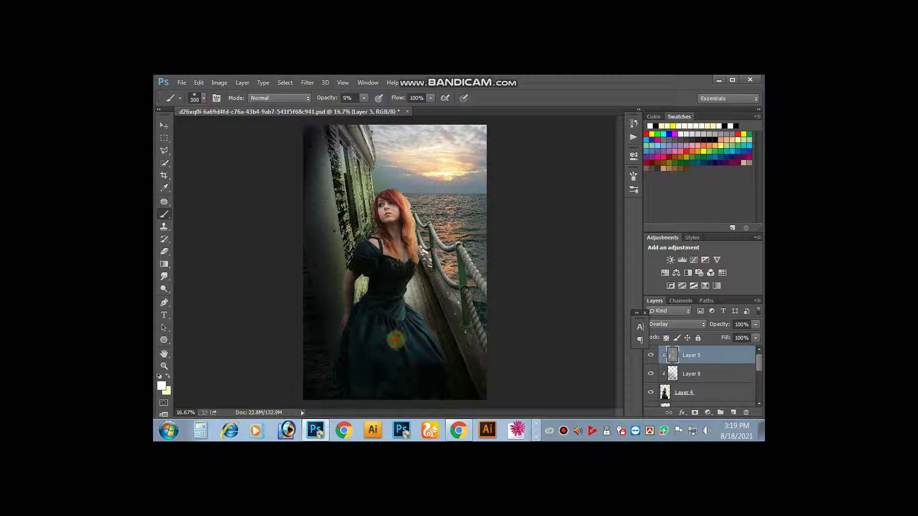
left_click_drag(400, 298, 400, 264)
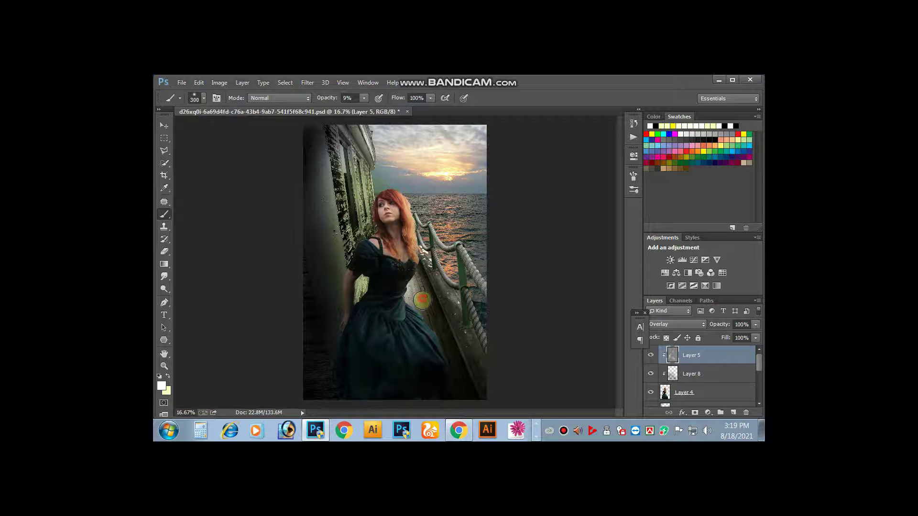
left_click_drag(402, 309, 427, 350)
key("ctrl+minus")
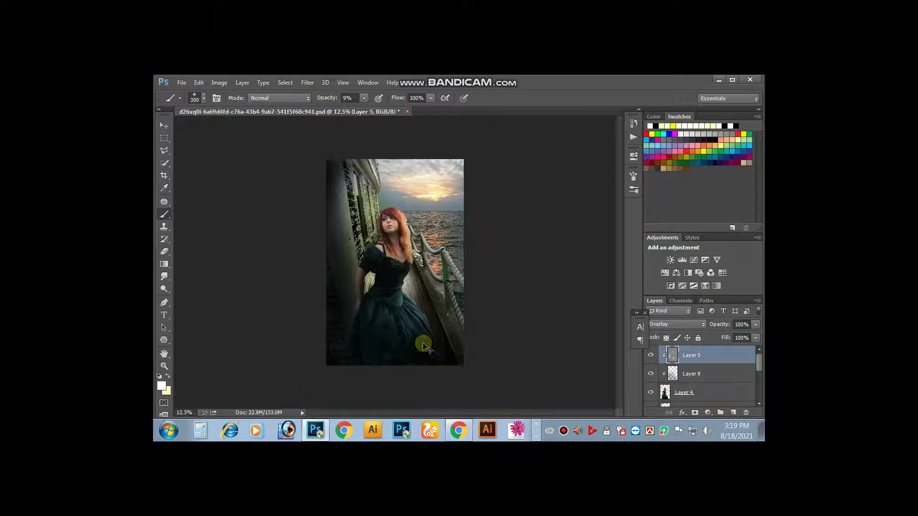
left_click_drag(405, 315, 412, 327)
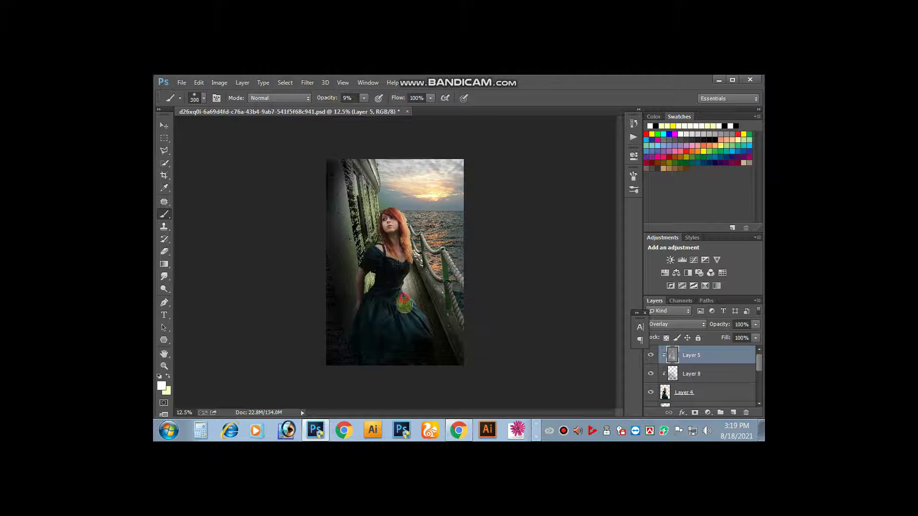
Open the flying-birds PNG and drag its layer toward the ship composite with the Move tool
left_click(182, 83)
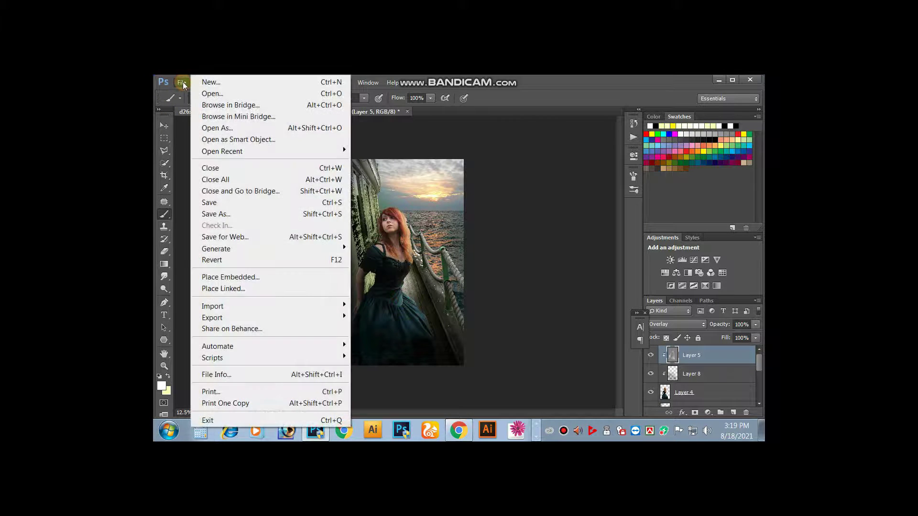
left_click(205, 94)
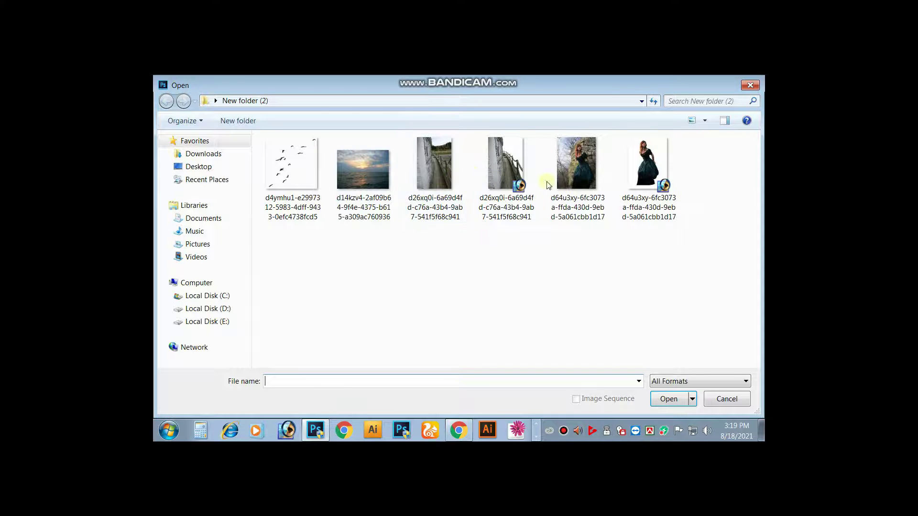
left_click(302, 165)
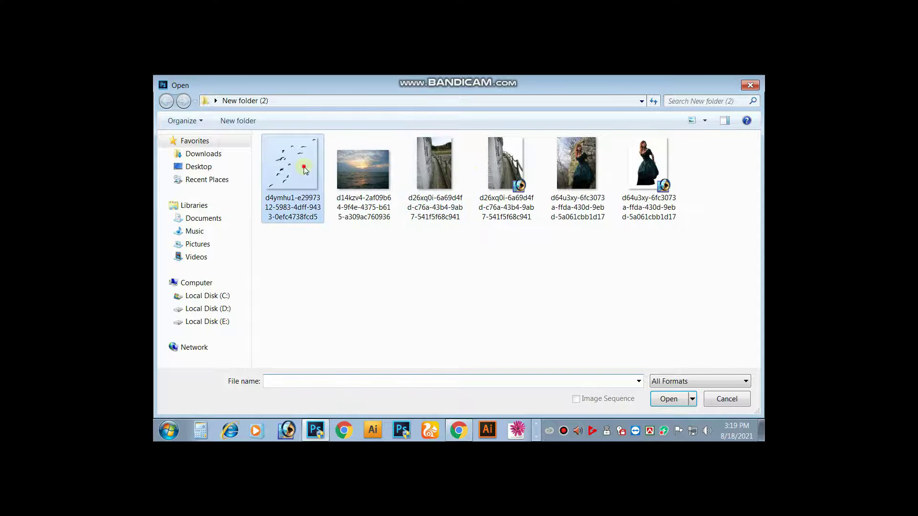
left_click(668, 402)
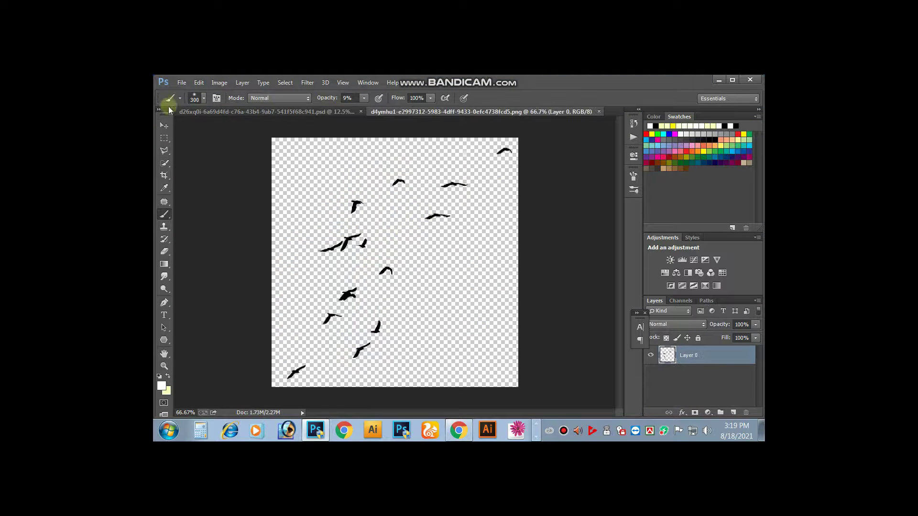
key("v")
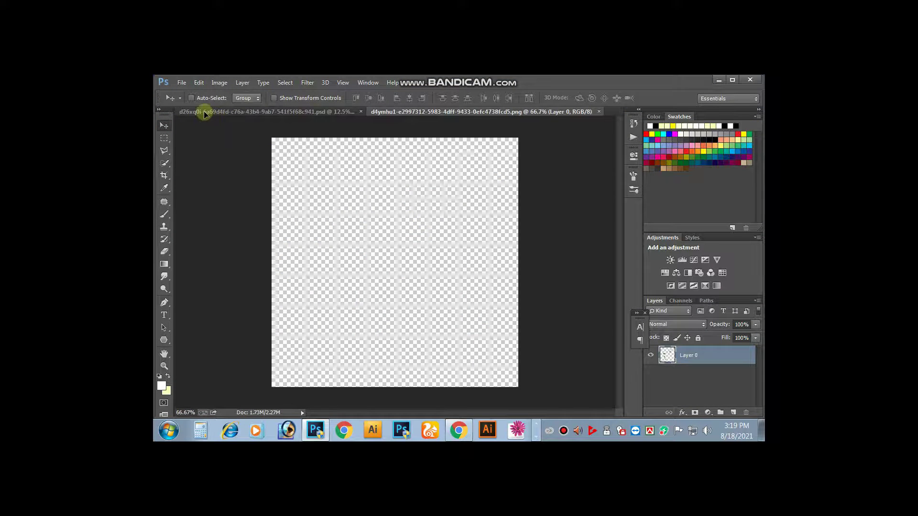
left_click_drag(354, 204, 440, 209)
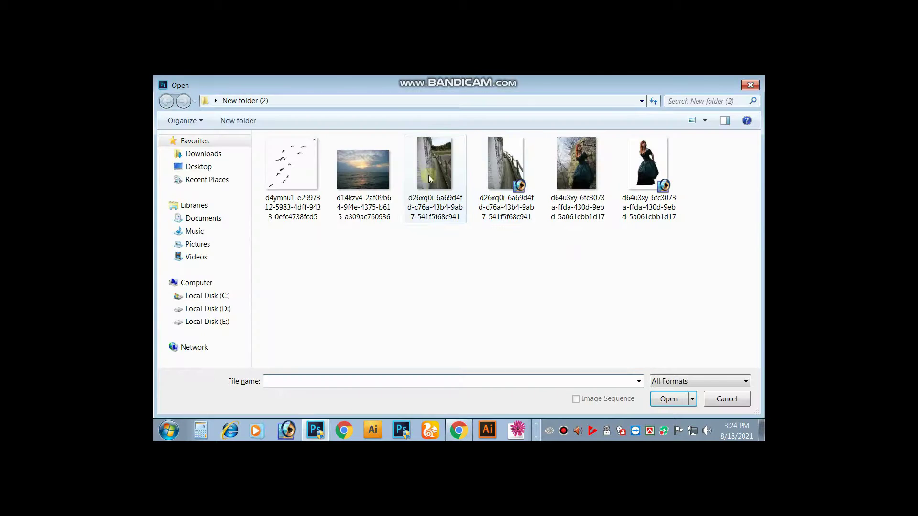
Bring the birds layer into the composite and release its clipping mask
key("ctrl+Tab")
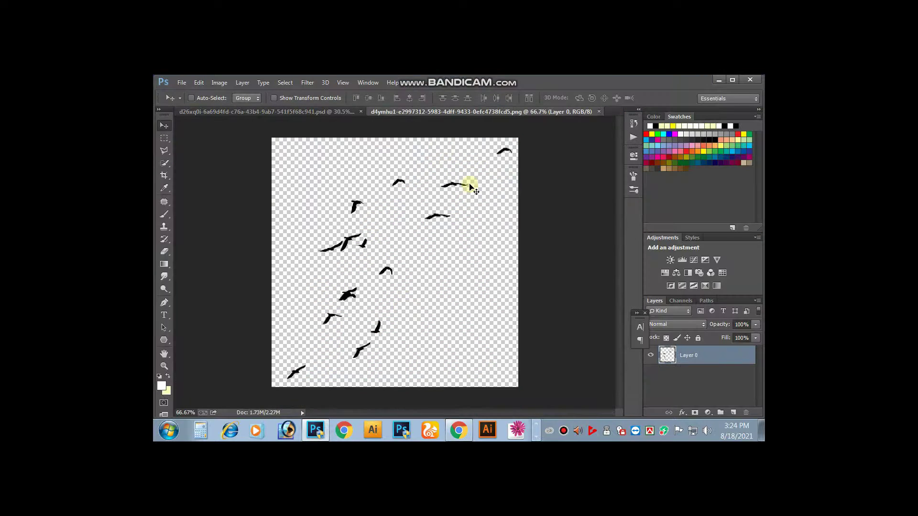
mouse_move(291, 229)
left_mouse_down()
mouse_move(228, 118)
mouse_move(480, 193)
left_mouse_up()
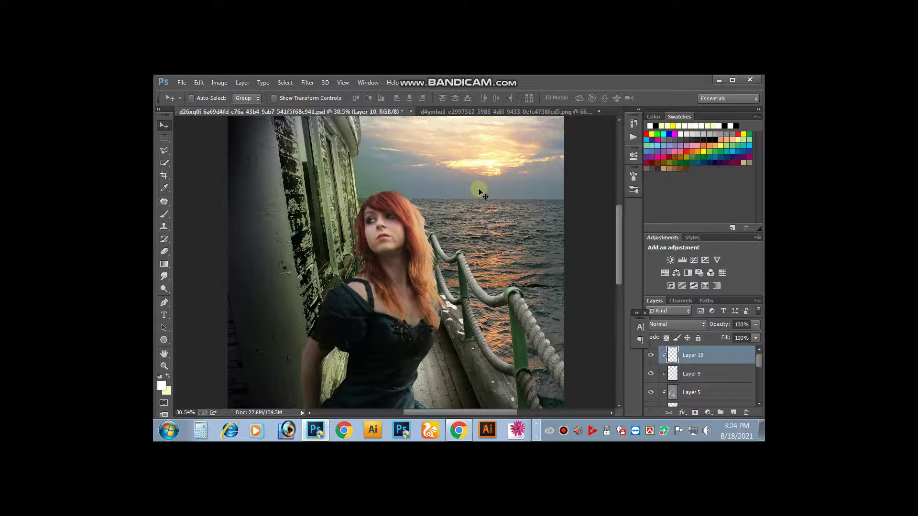
right_click(693, 354)
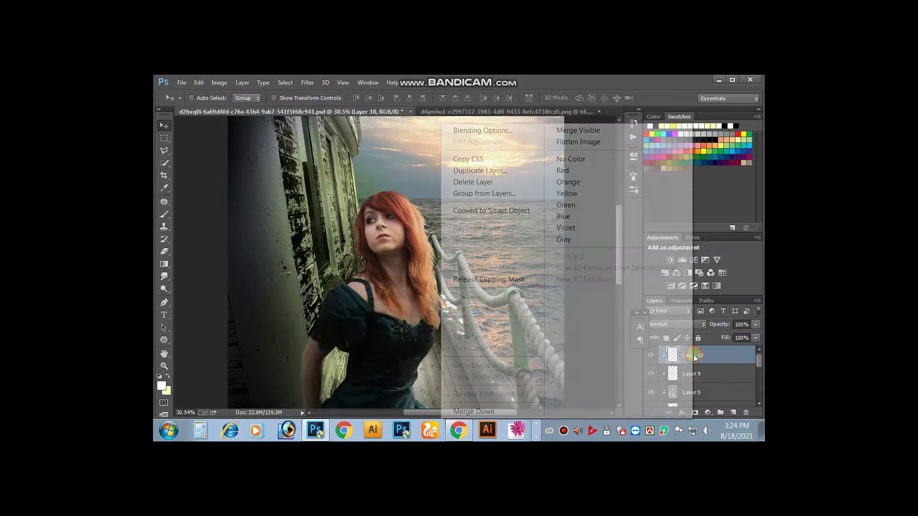
left_click(488, 280)
Move the flock up into the sunset sky and rotate it slightly with Free Transform
left_click_drag(480, 209, 466, 177)
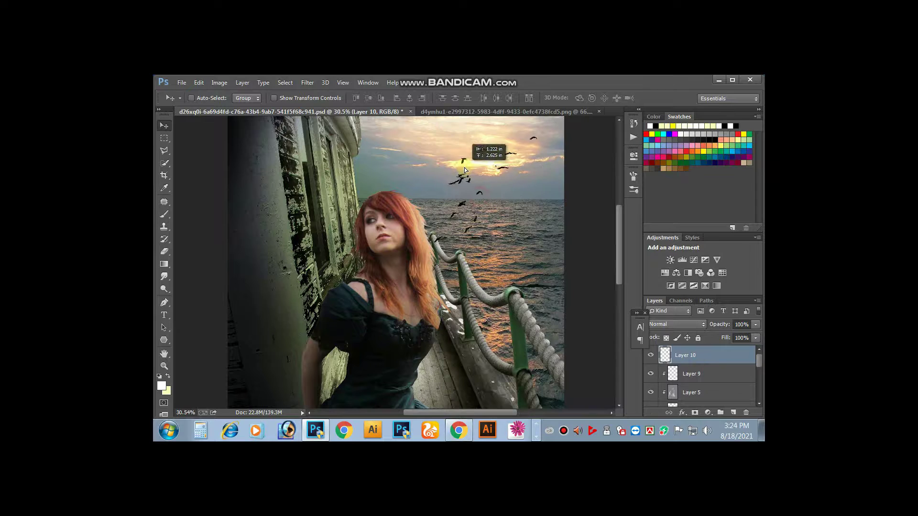
key("ctrl+minus")
key("ctrl+t")
left_click_drag(505, 151, 521, 143)
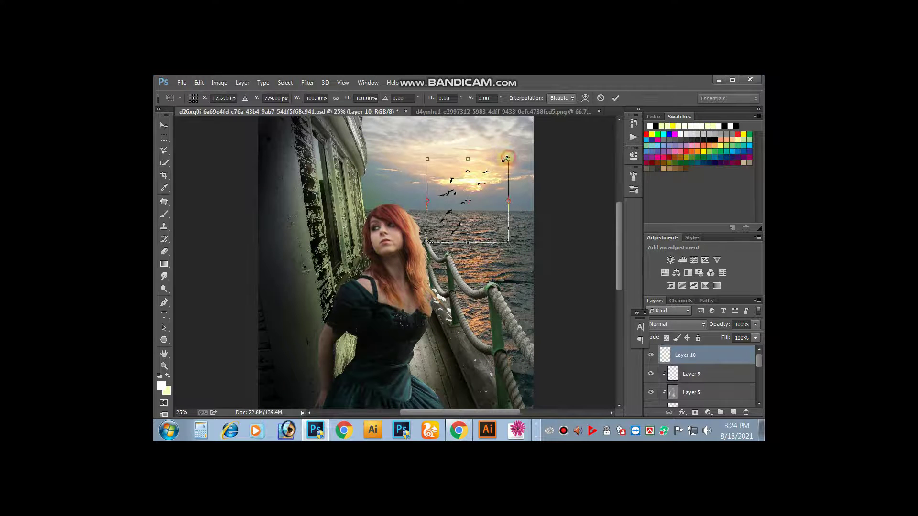
left_click(615, 98)
left_click_drag(495, 198, 492, 178)
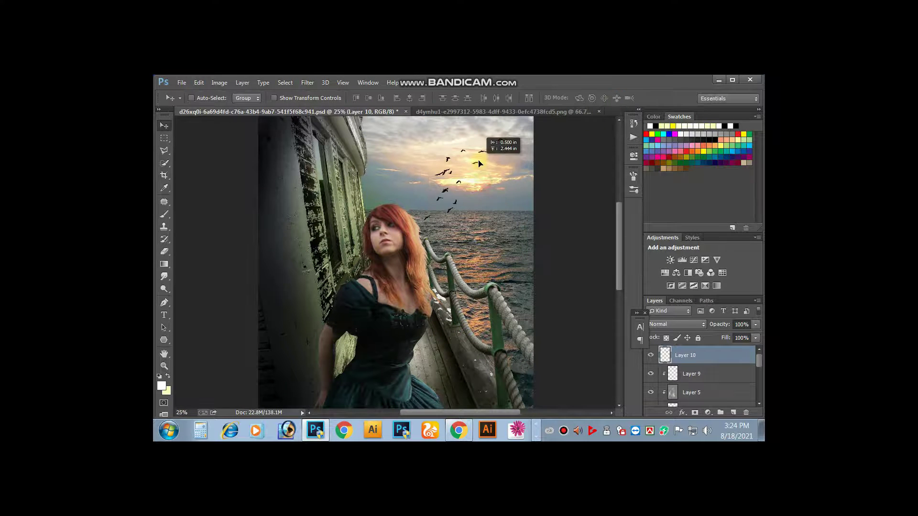
key("ctrl+minus")
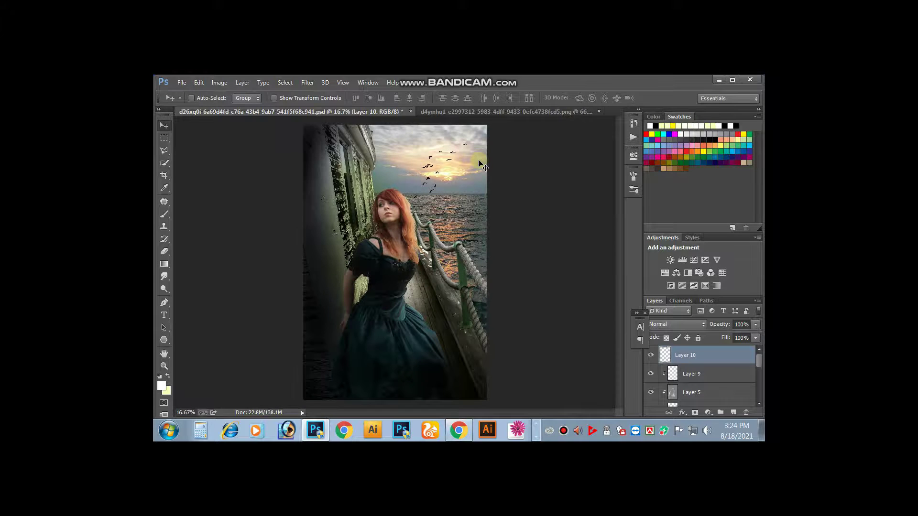
key("ctrl+minus")
Save the composite as a layered PSD, replacing the existing file and accepting compatibility options
key("f")
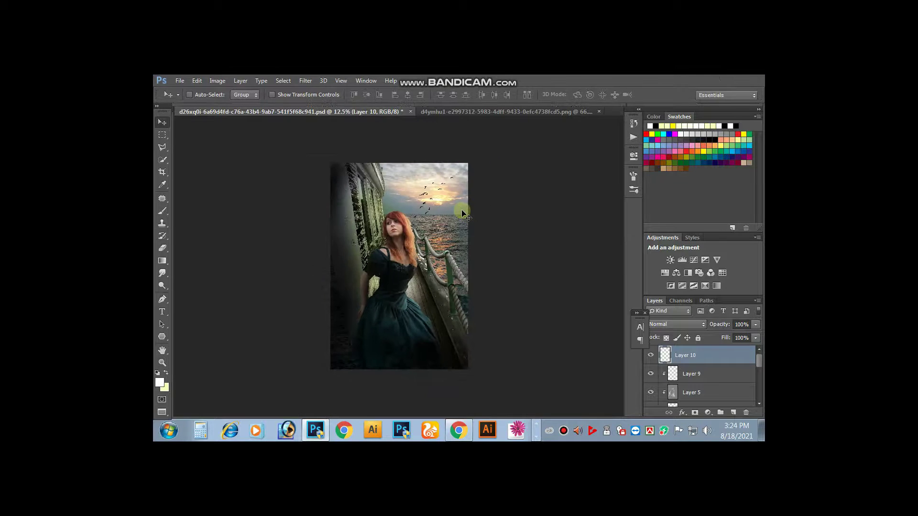
left_click(461, 212)
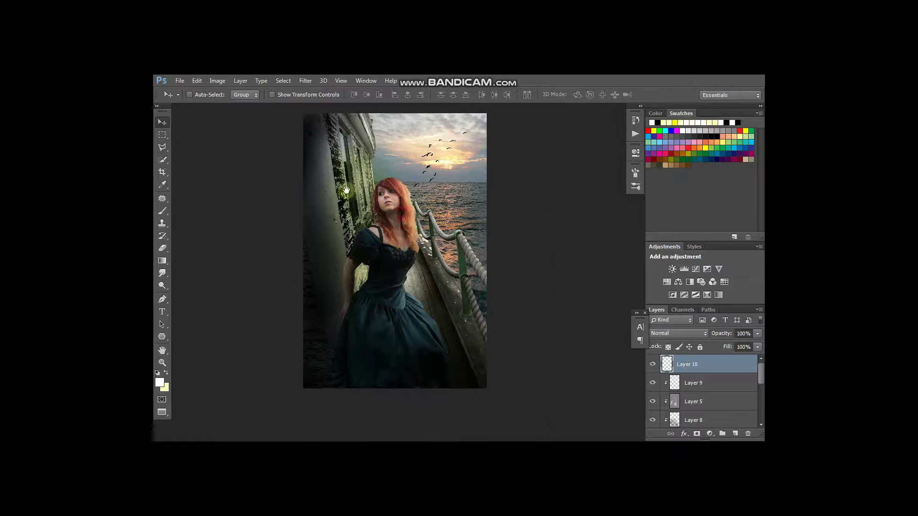
left_click(180, 81)
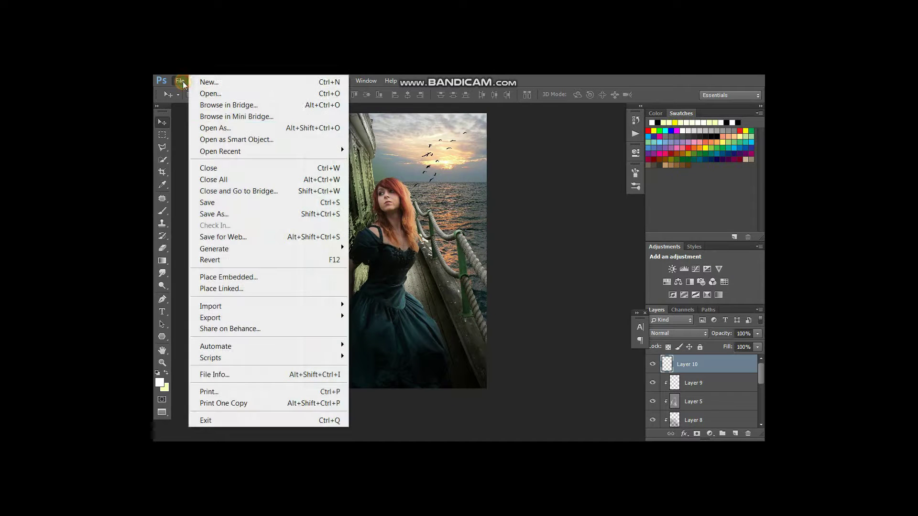
left_click(224, 214)
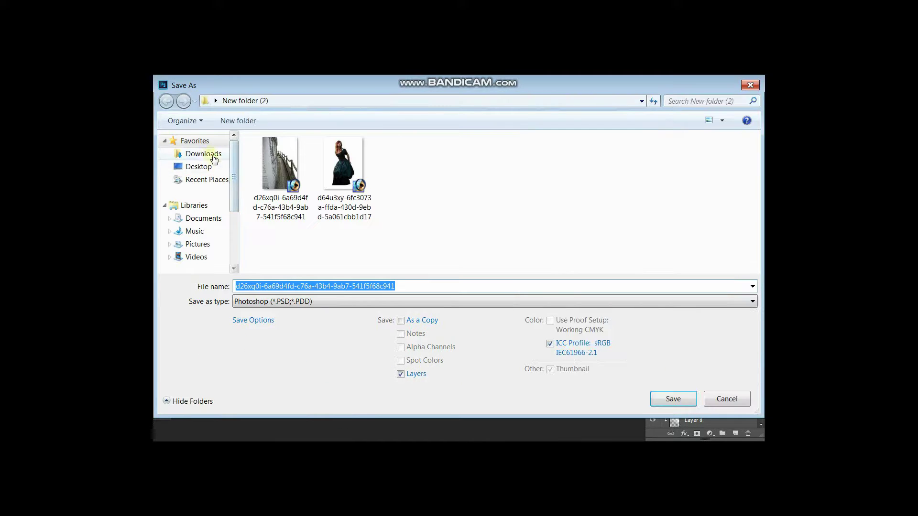
left_click(417, 286)
left_click(674, 398)
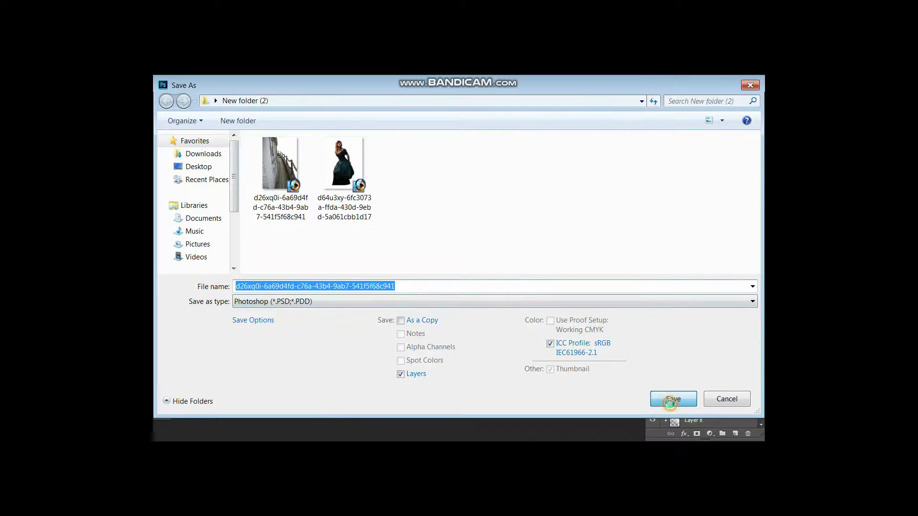
left_click(511, 255)
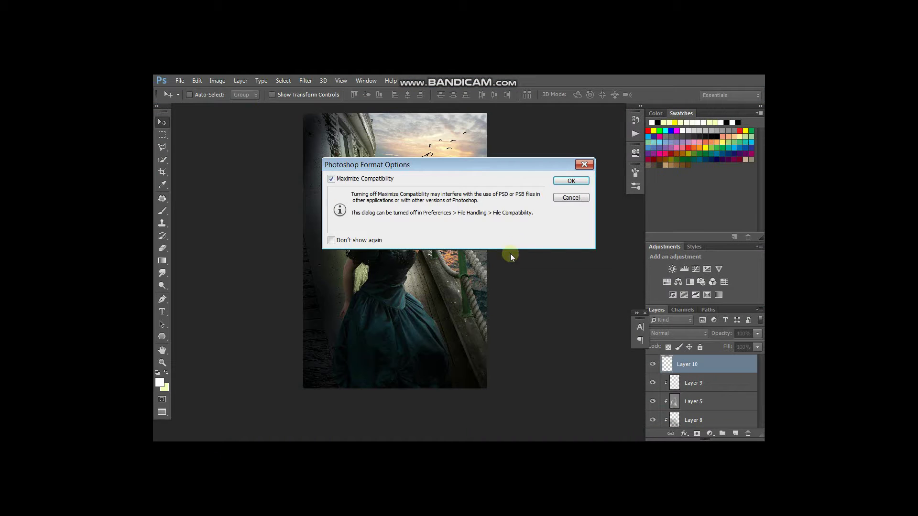
left_click(571, 181)
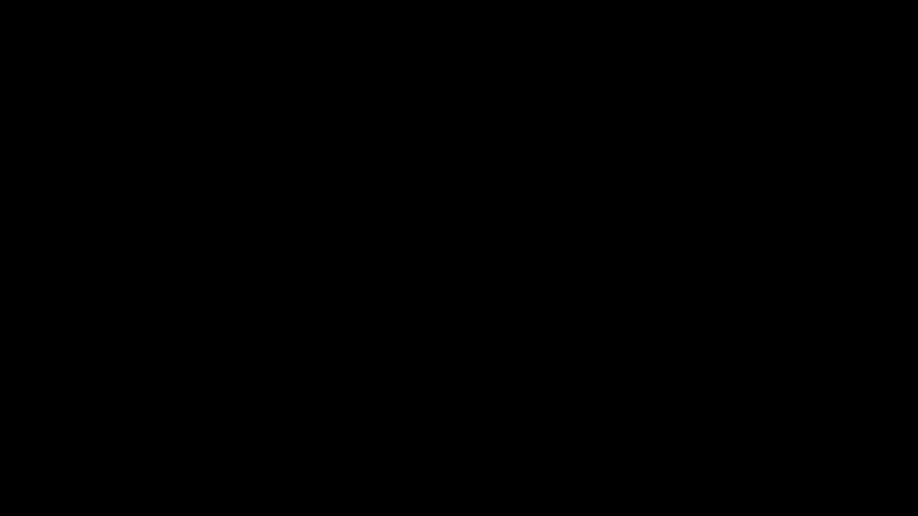